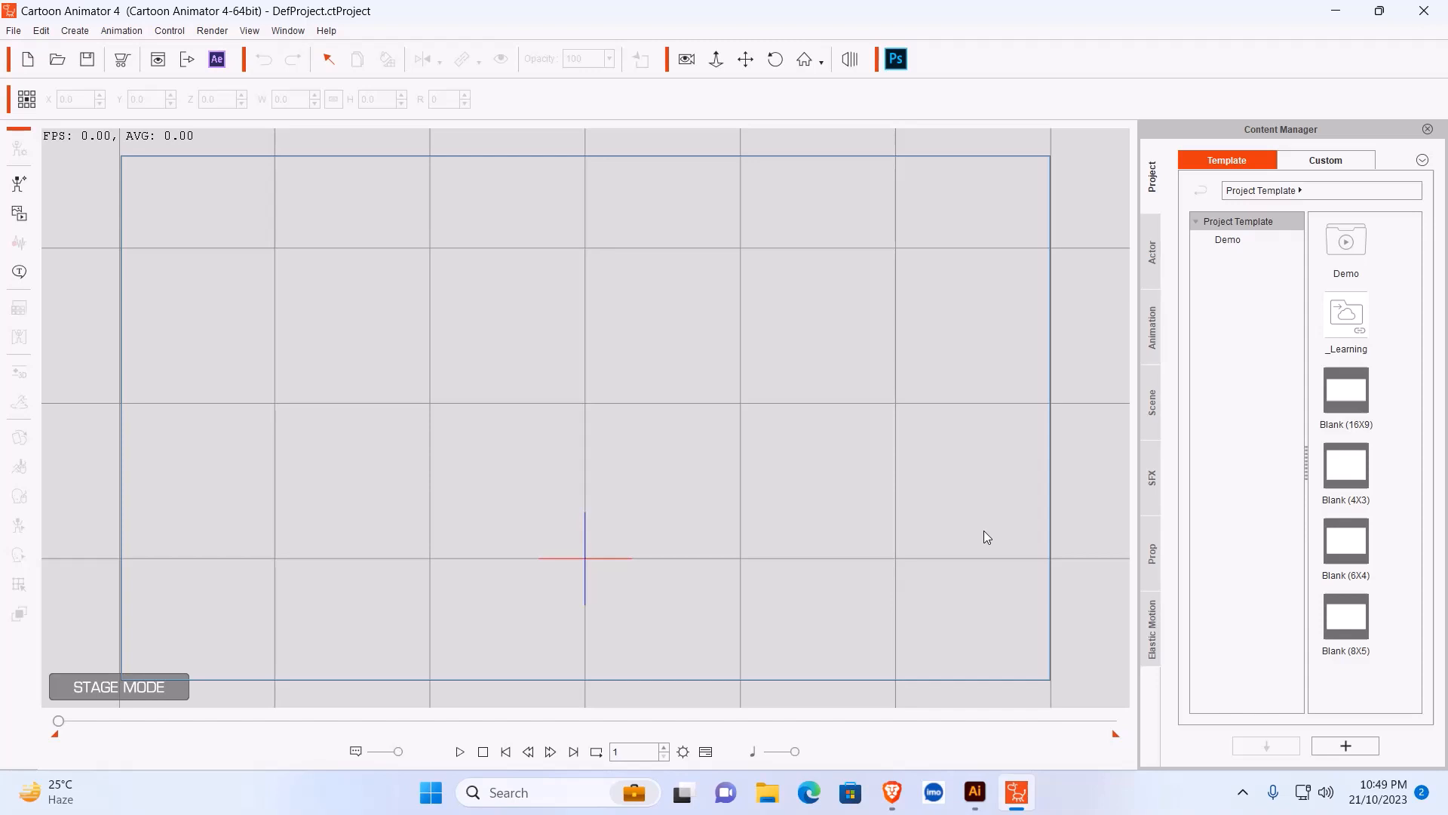
View the finished birds animation in Media Player, close the player and return to Cartoon Animator.
left_click(1336, 10)
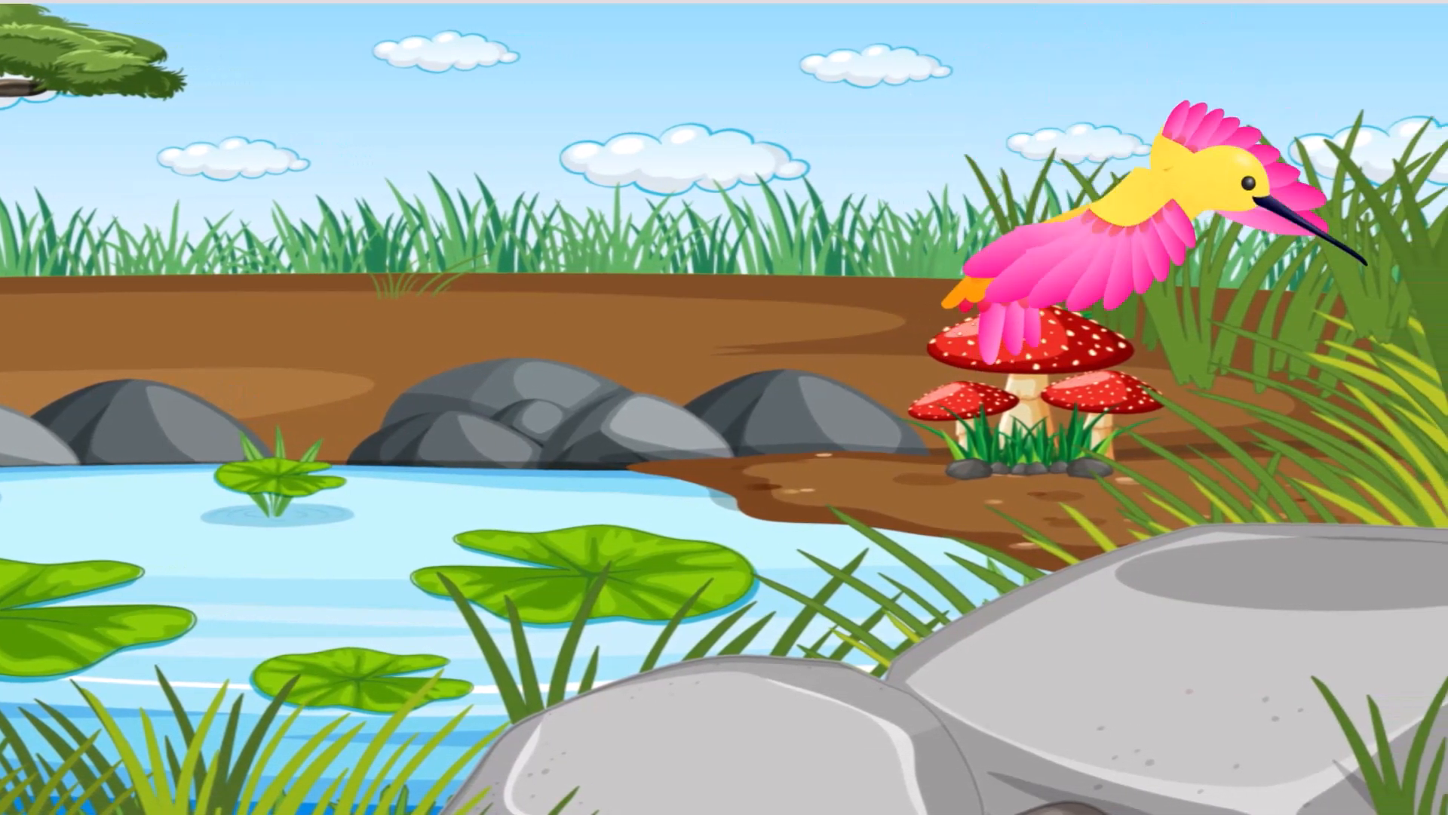
key("Escape")
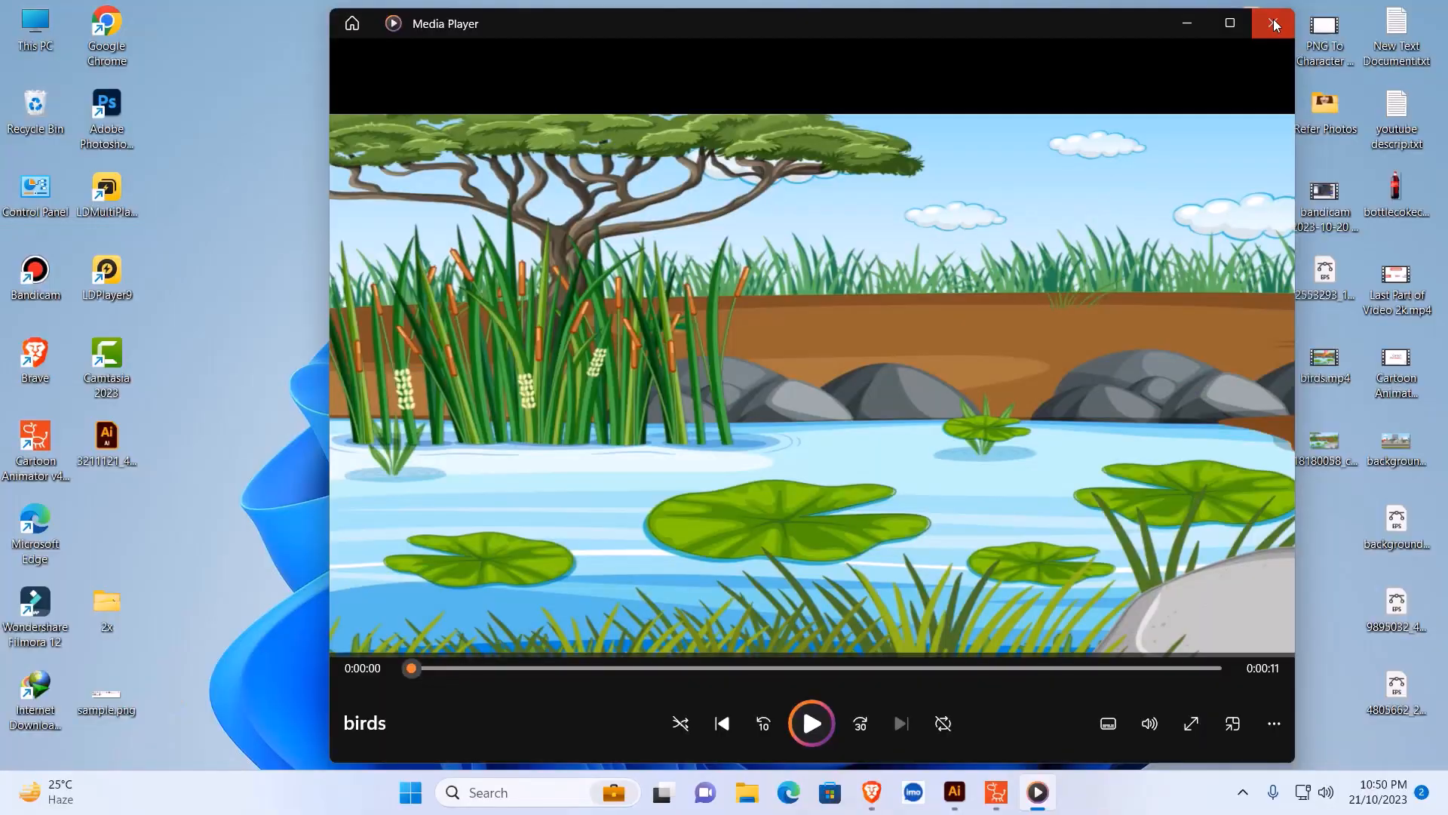
left_click(1275, 26)
left_click(1028, 798)
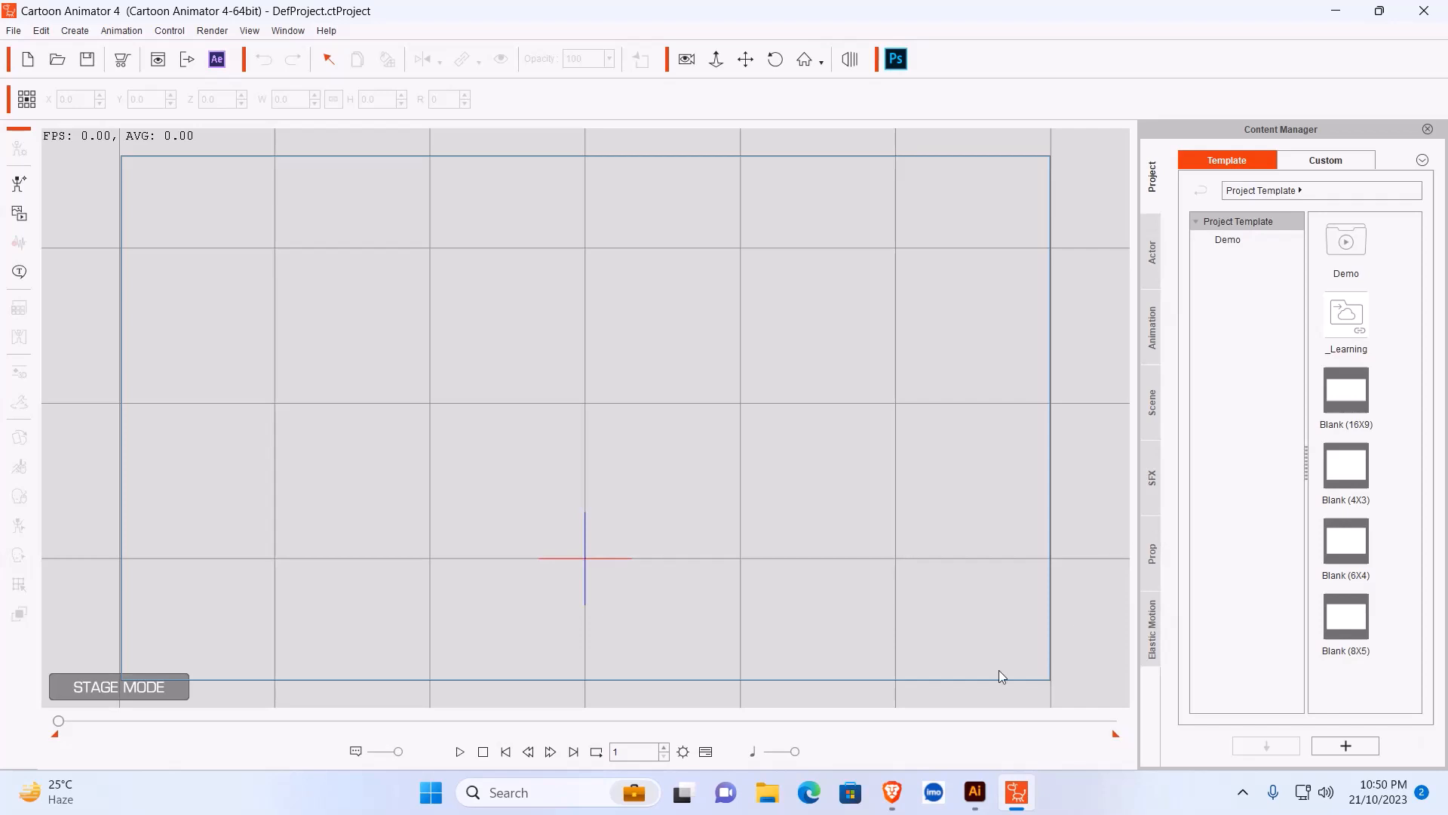
Switch to the browser and examine the free download options for the hummingbird vector set on Freepik.
left_click(892, 792)
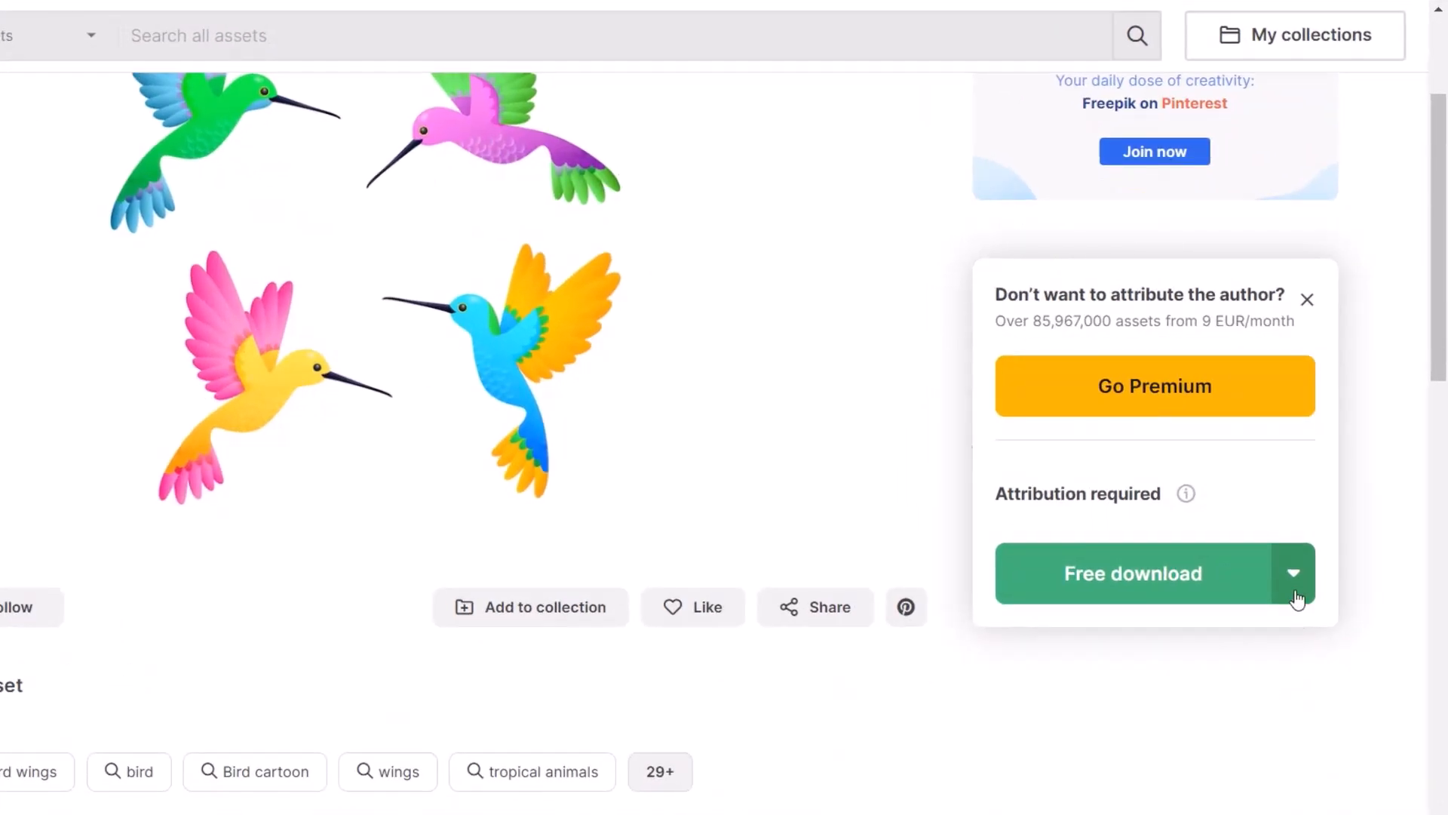
left_click(1318, 735)
scroll(1282, 603, "down", 2)
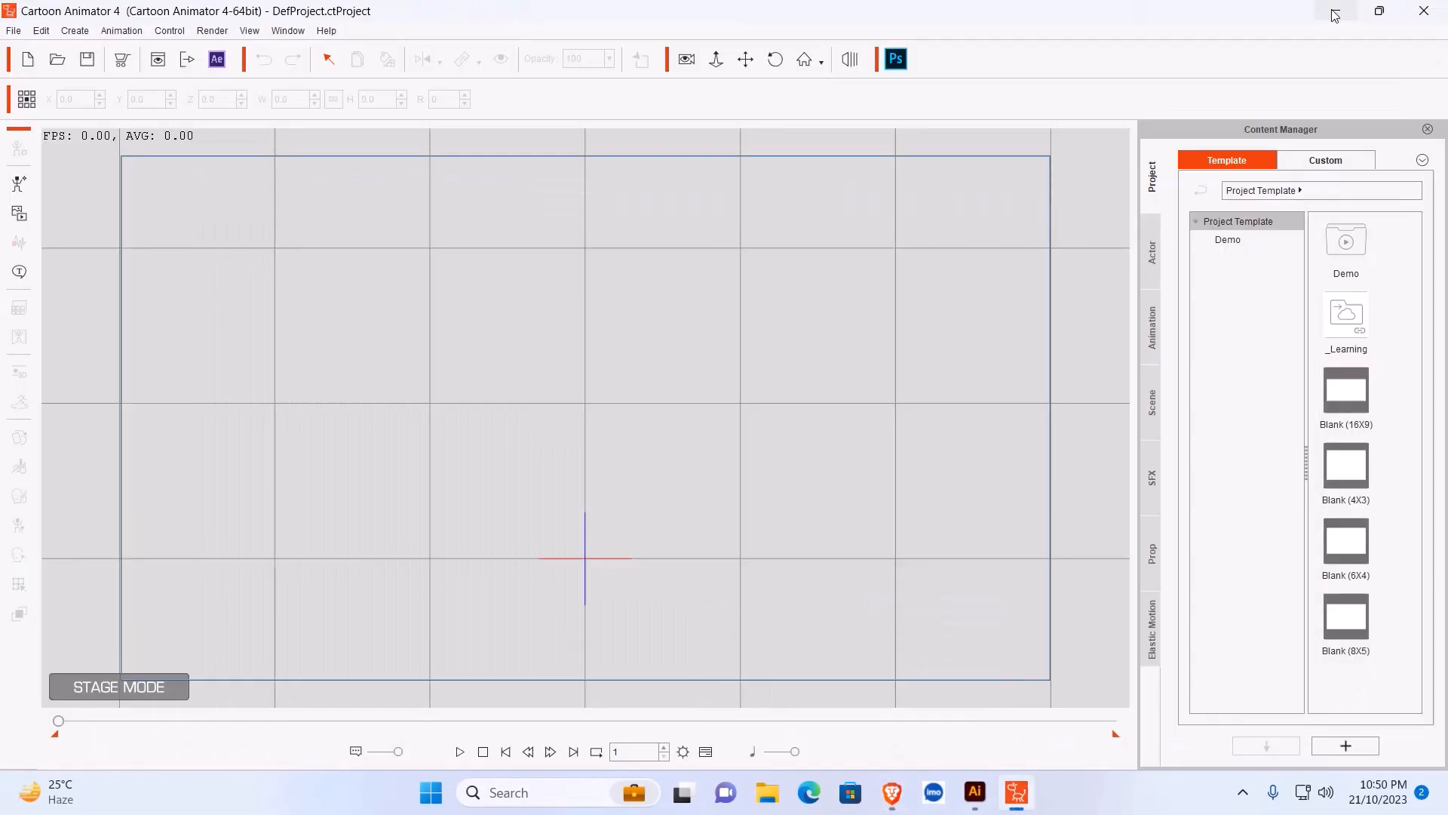
Switch to Illustrator, ungroup the pink and yellow hummingbird artwork and check that its body selects separately.
left_click(975, 791)
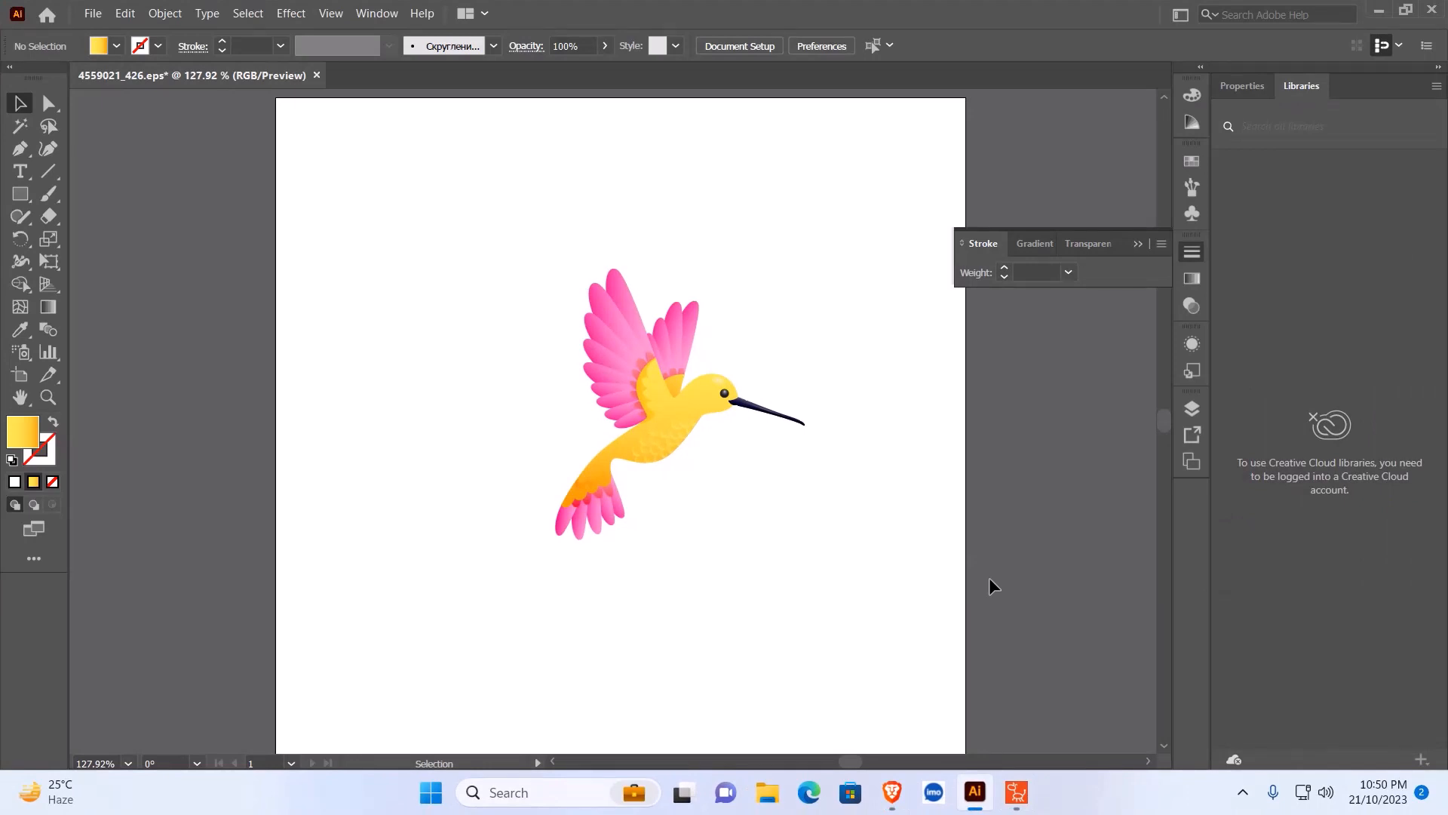
left_click_drag(558, 215, 758, 536)
right_click(692, 417)
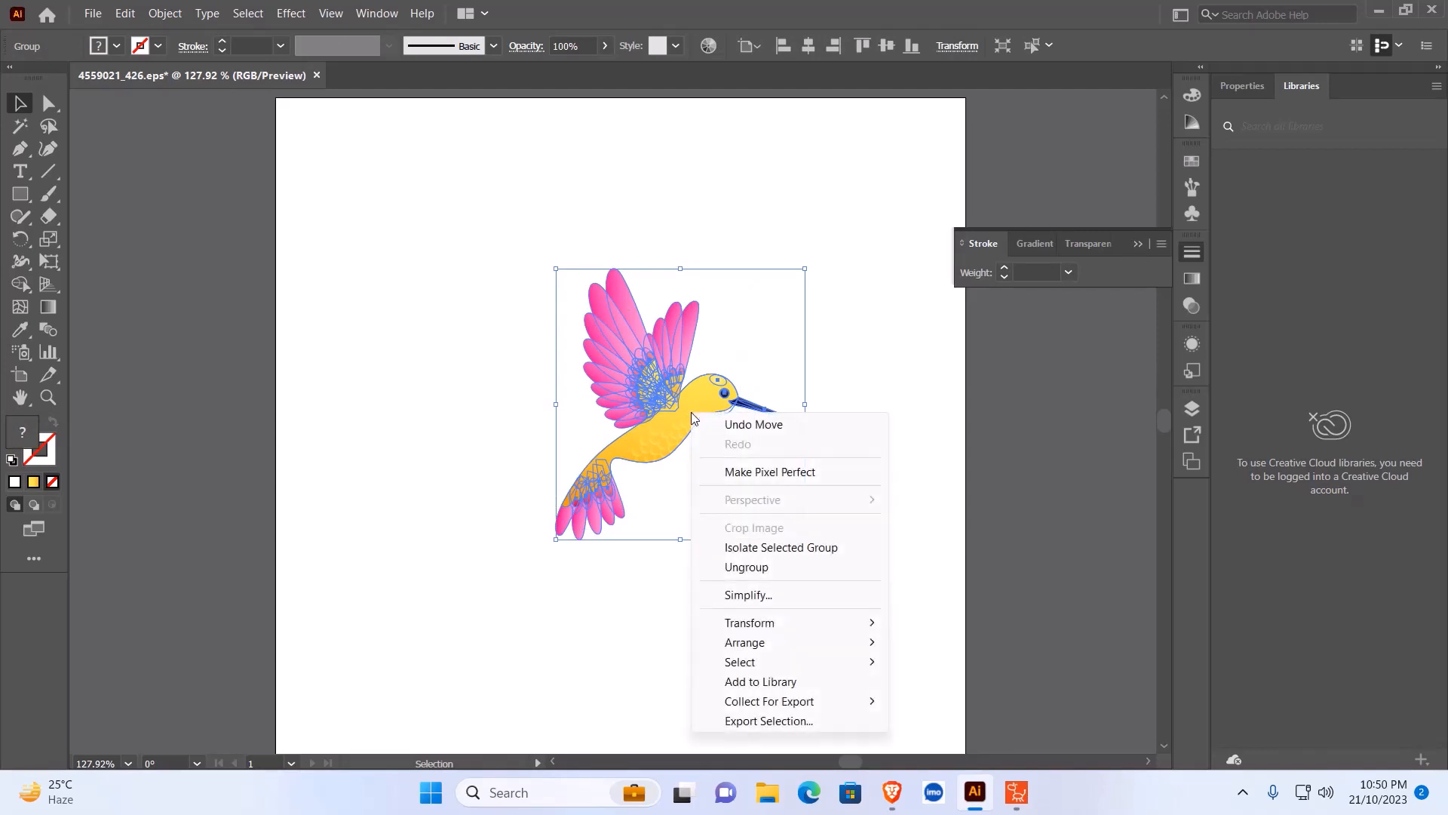
left_click(746, 566)
left_click(834, 543)
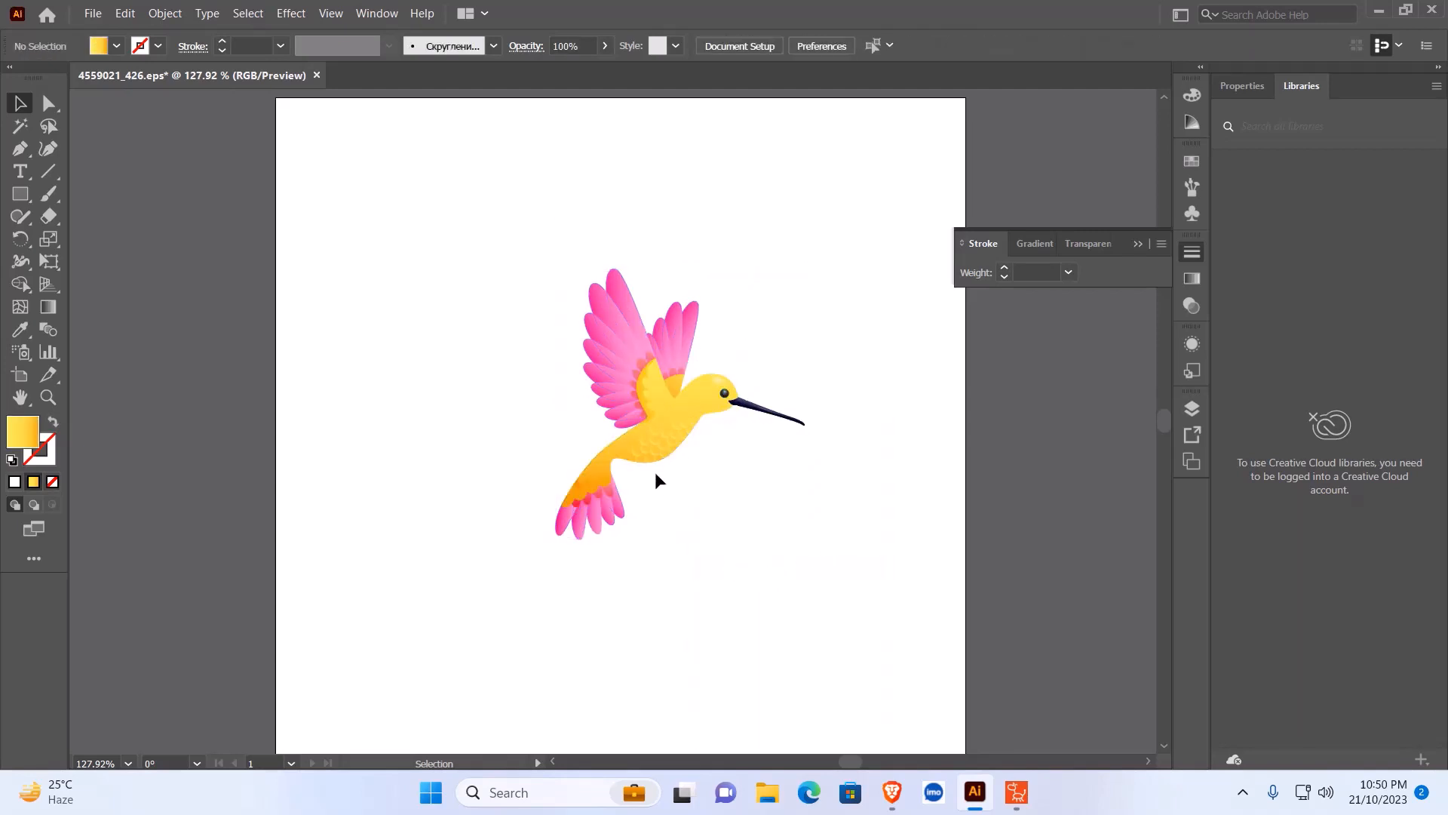
left_click(659, 452)
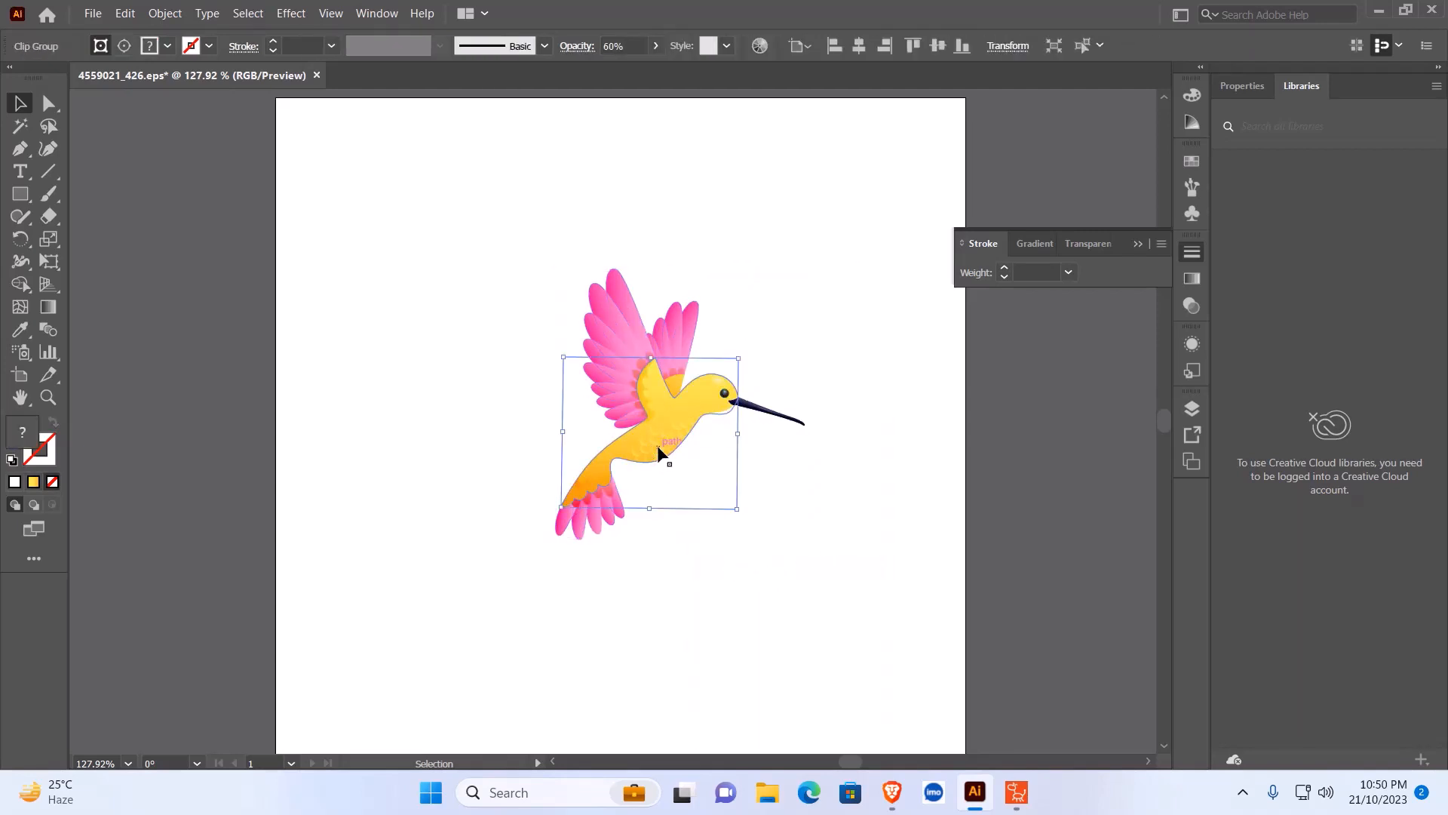
left_click(873, 353)
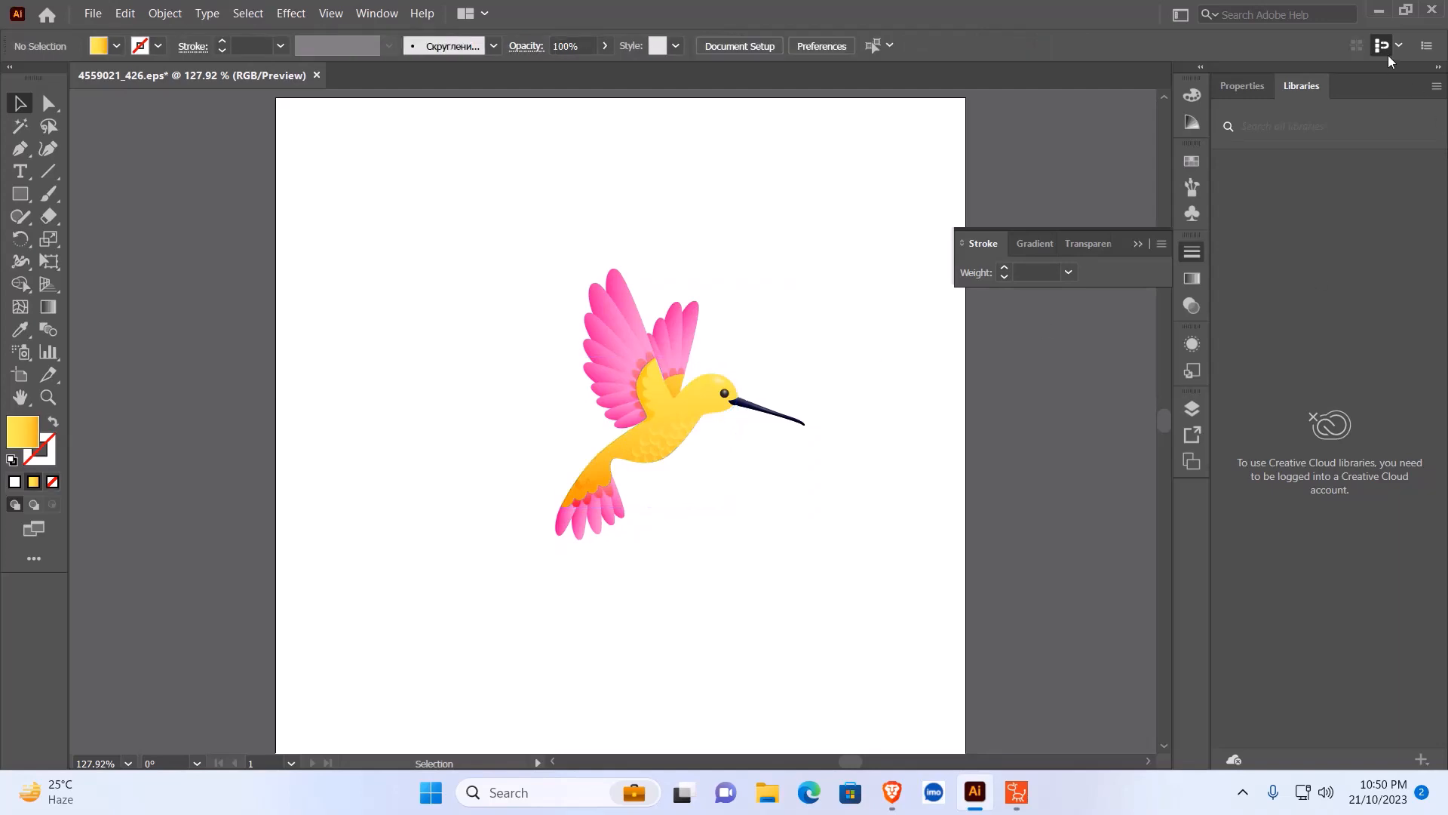
Open the 2x folder on the desktop and examine the exported body, lower wings and upper wings PNG files.
left_click(1378, 11)
left_click(1353, 9)
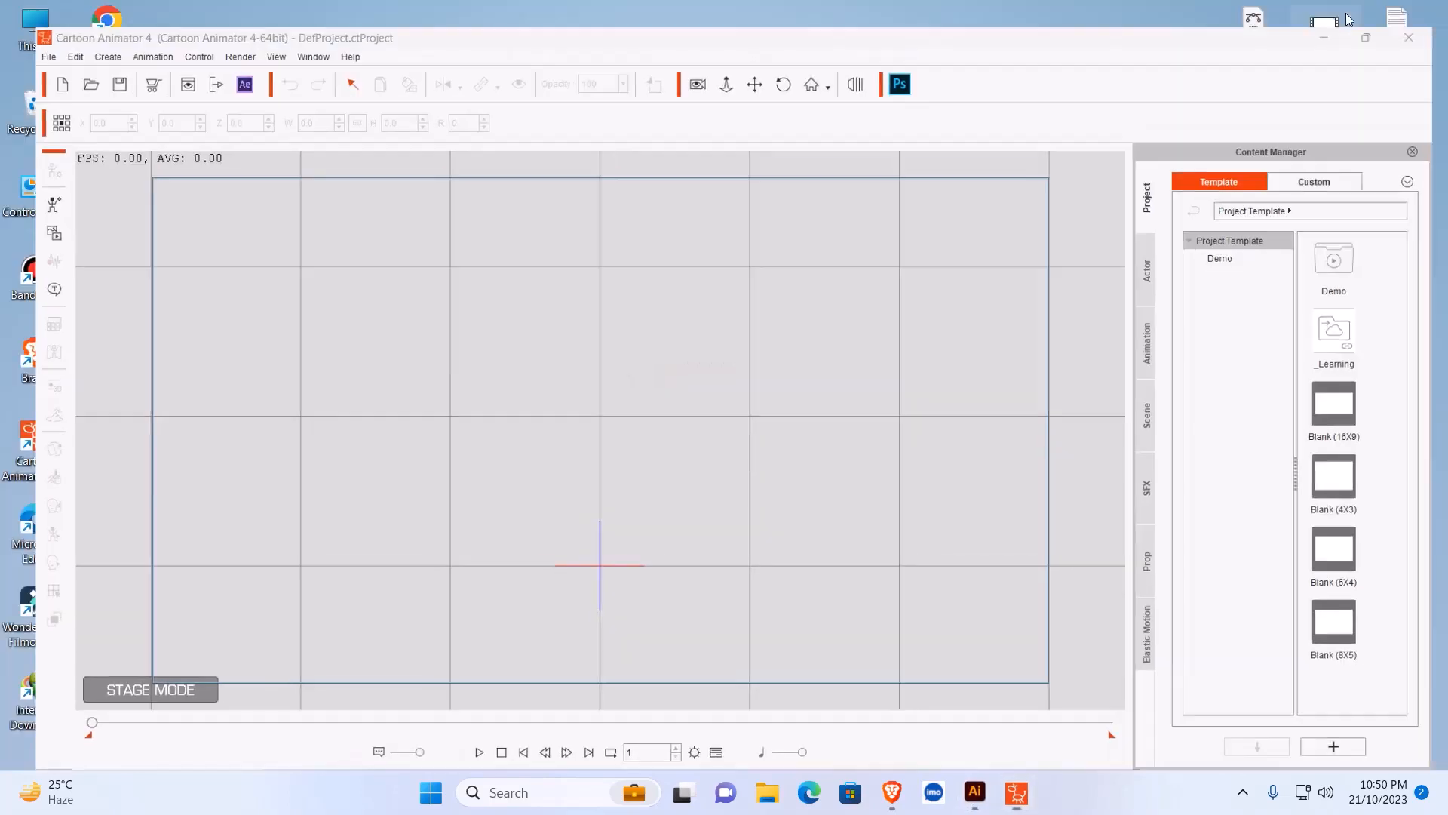
double_click(106, 604)
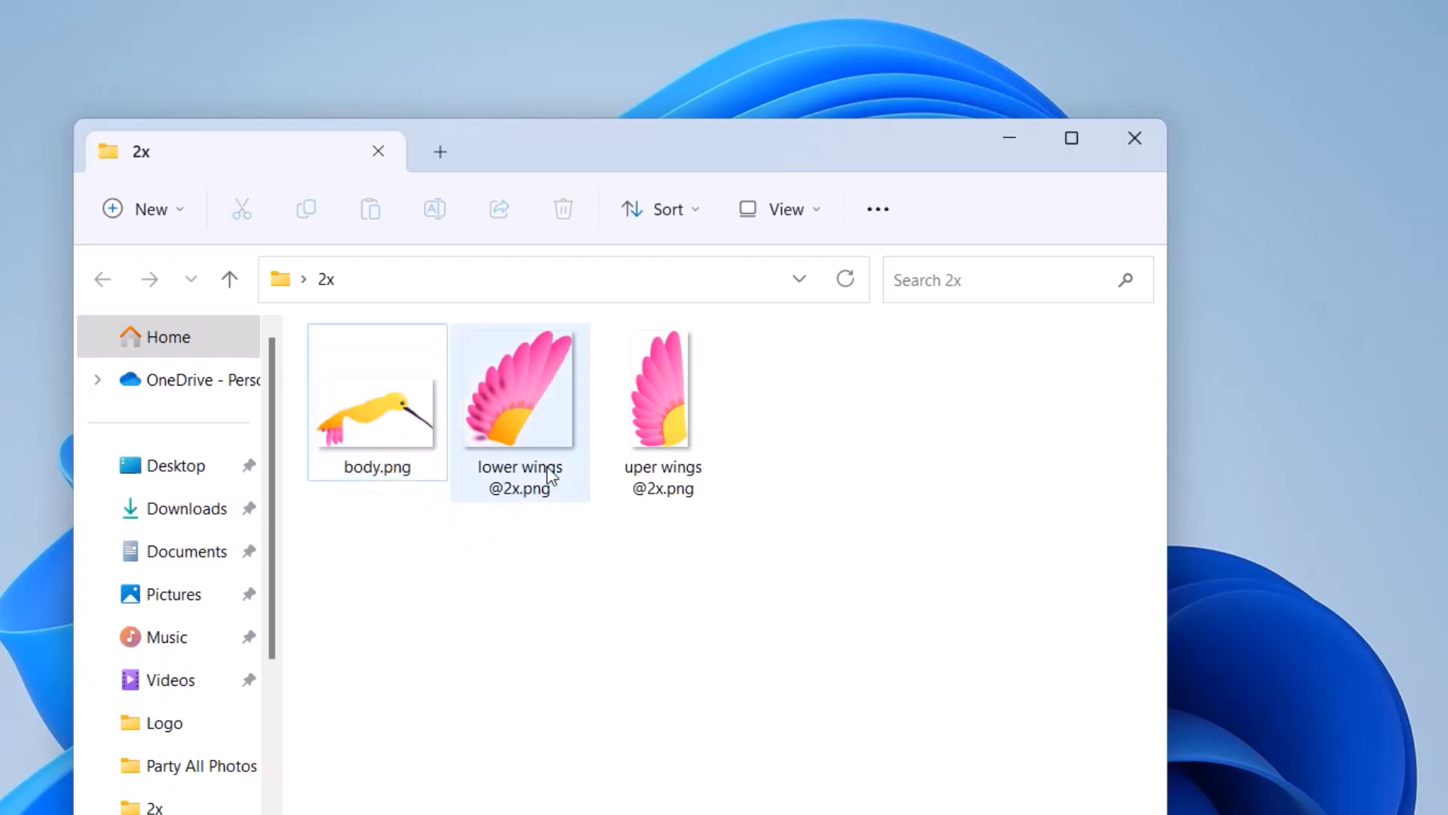
mouse_move(551, 467)
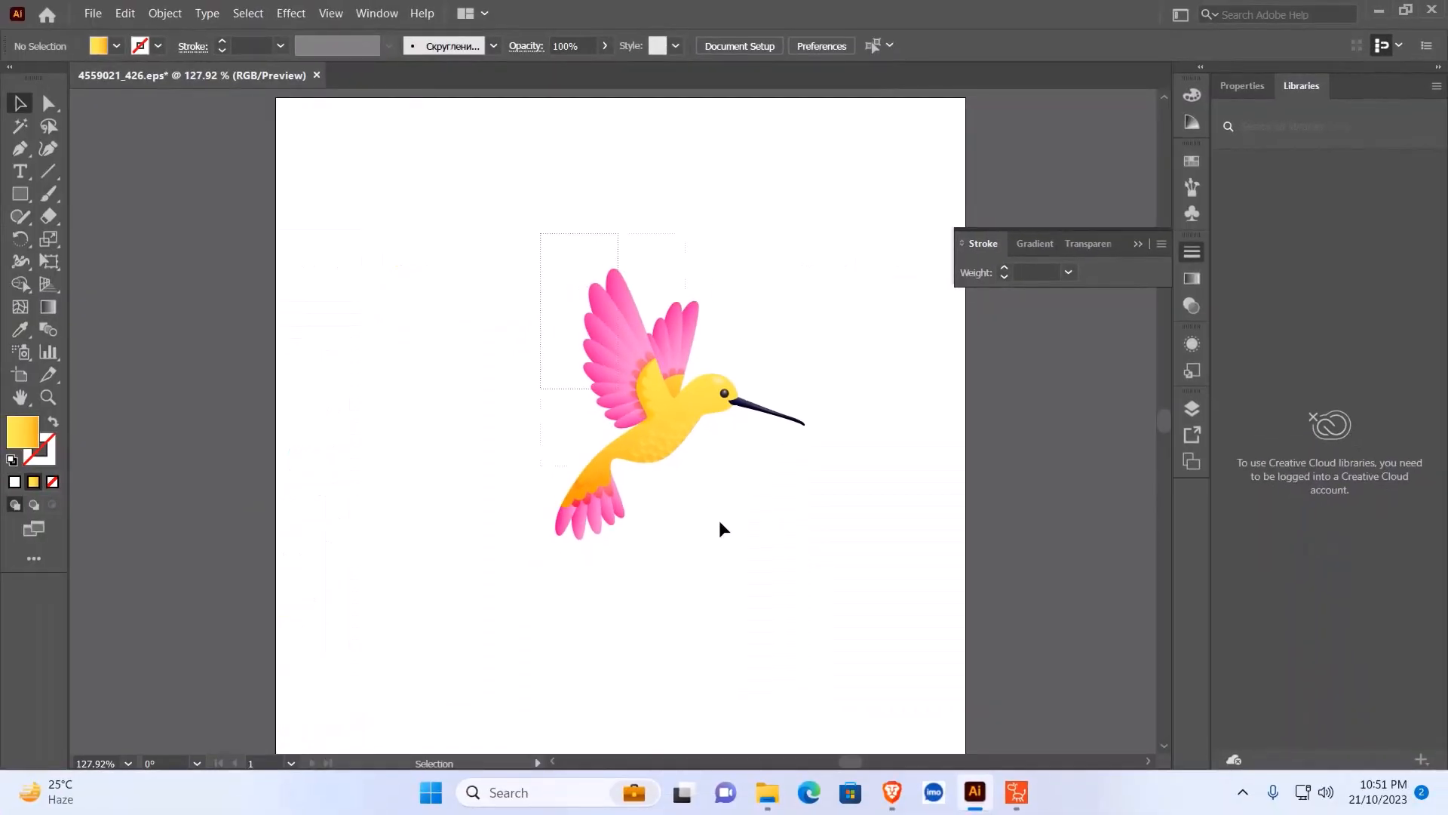
Review the ungrouped hummingbird parts in Illustrator, then minimize Illustrator and the 2x folder.
key("ctrl+a")
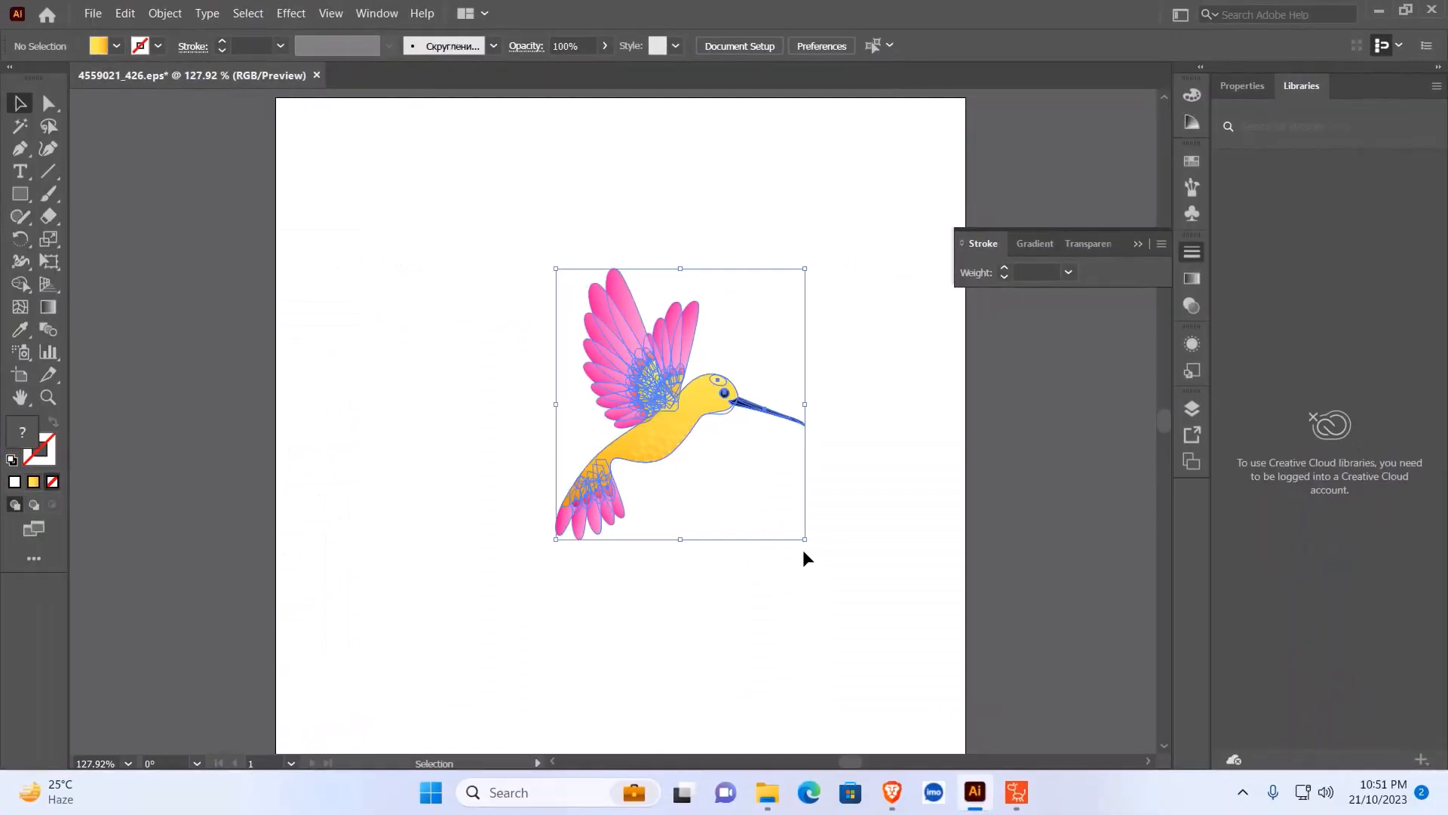
left_click(846, 553)
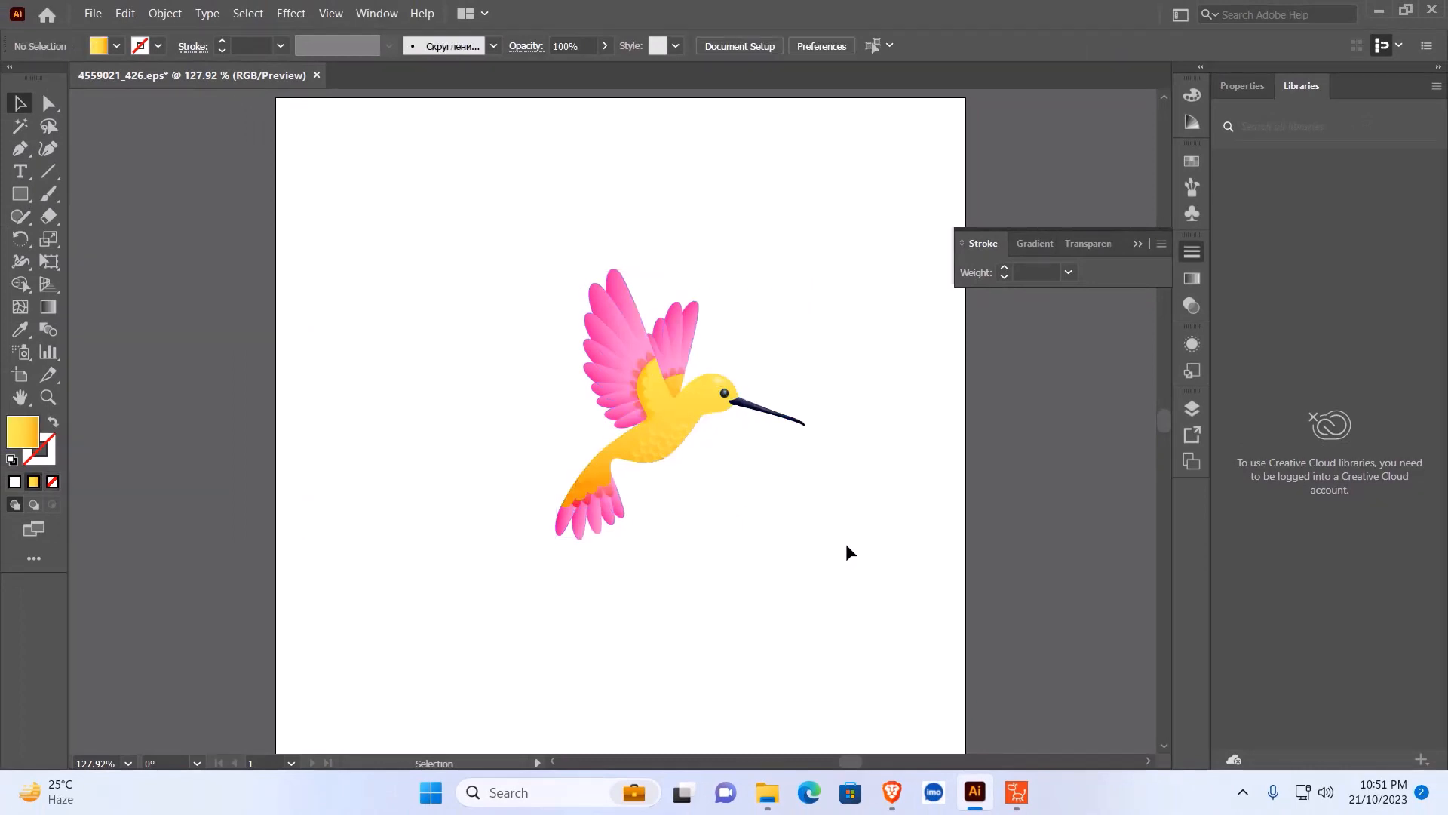
left_click_drag(451, 222, 760, 530)
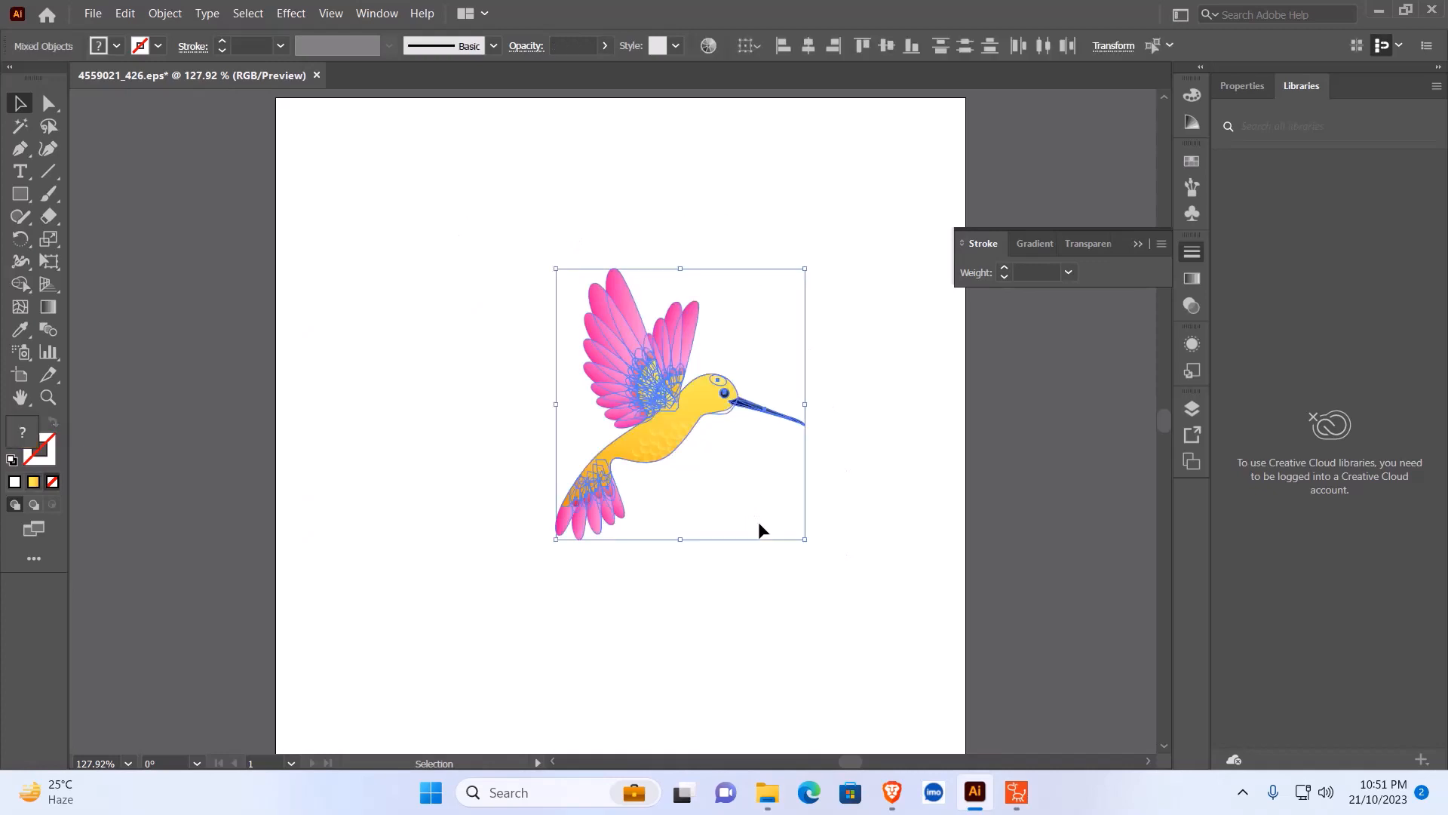
left_click(1376, 11)
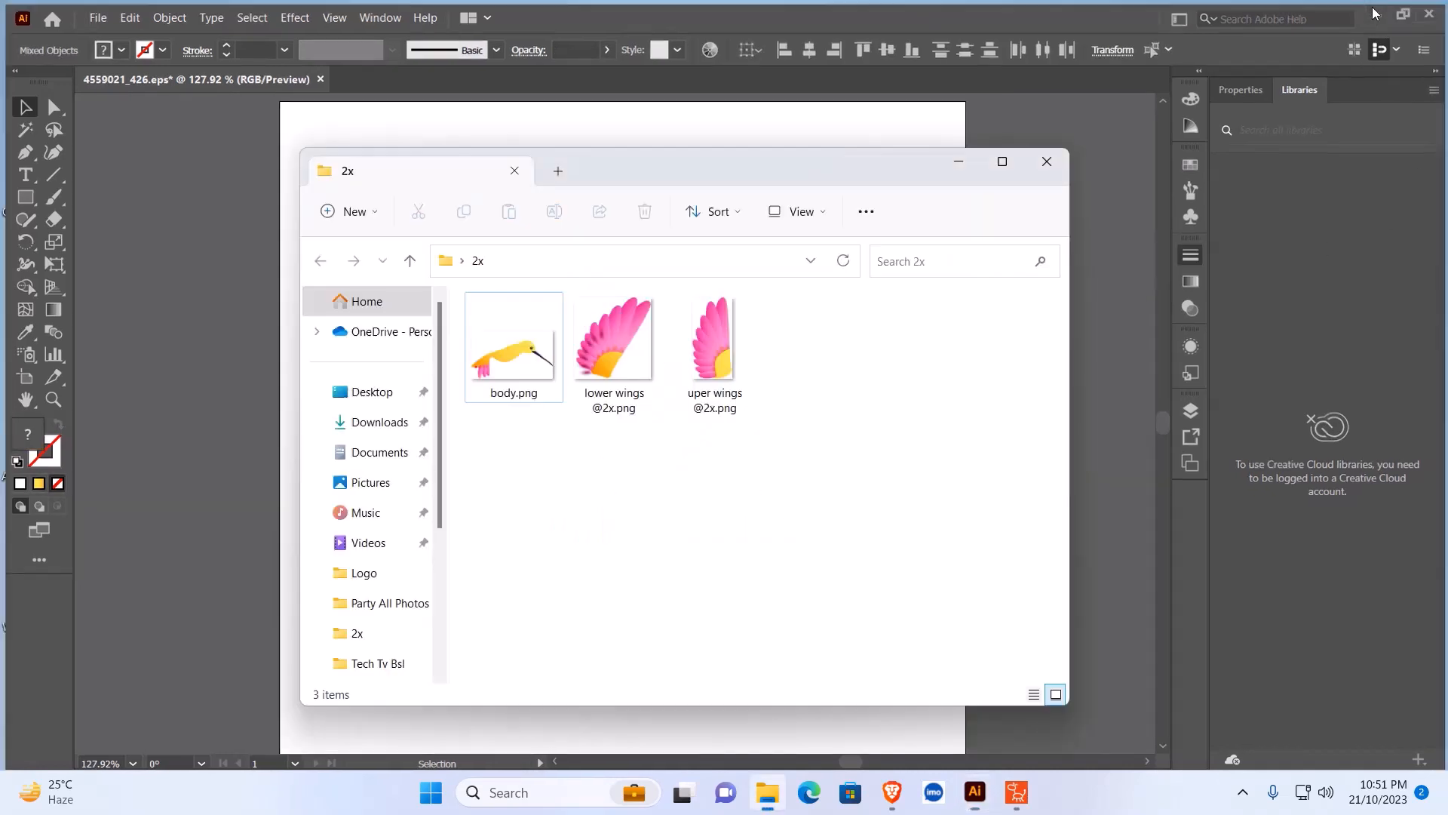
left_click(958, 163)
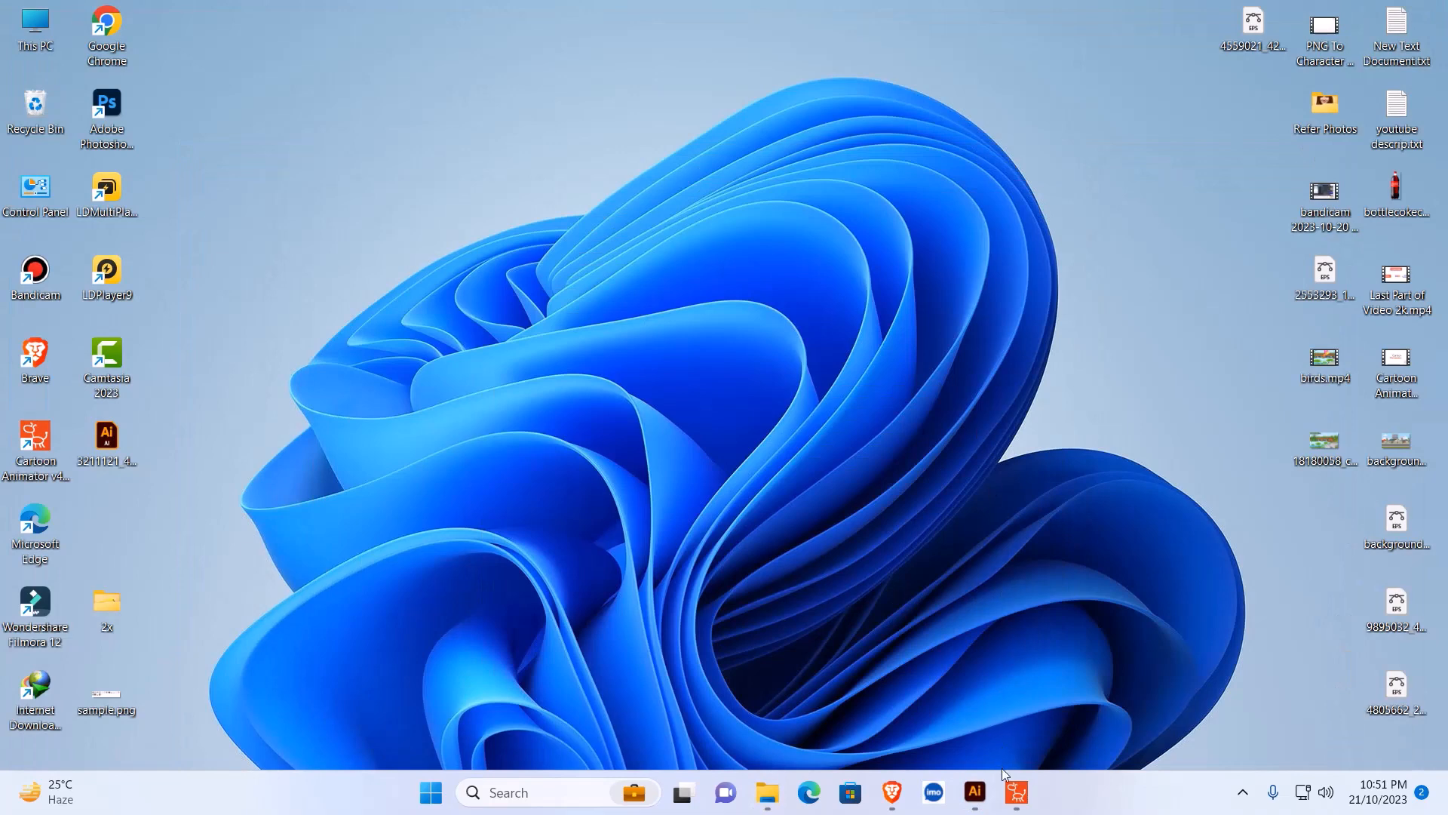
Switch to Cartoon Animator and place the Wings_Dummy character from the 4_G3 Wings actor templates on the stage.
left_click(1010, 791)
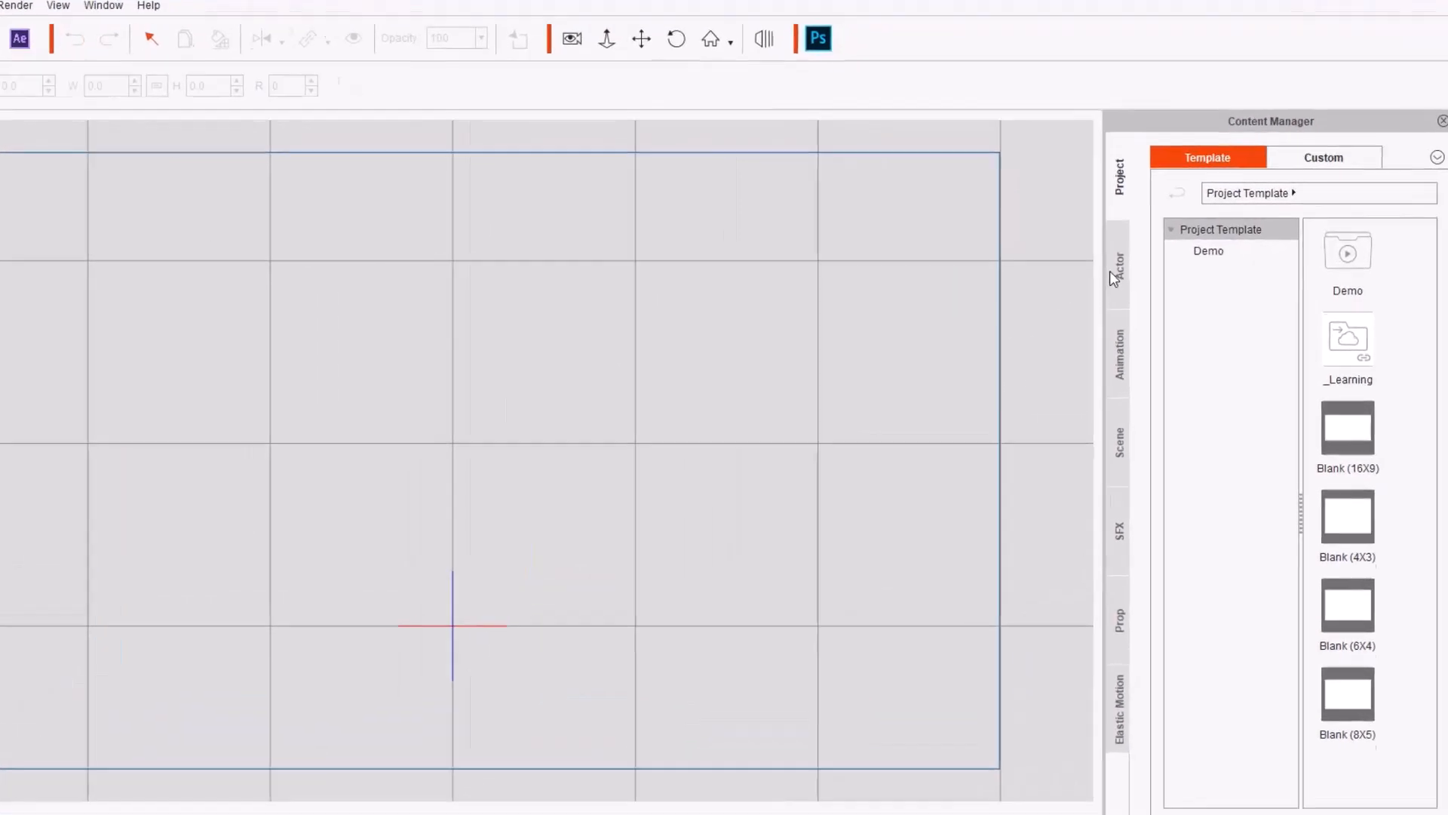
left_click(1113, 265)
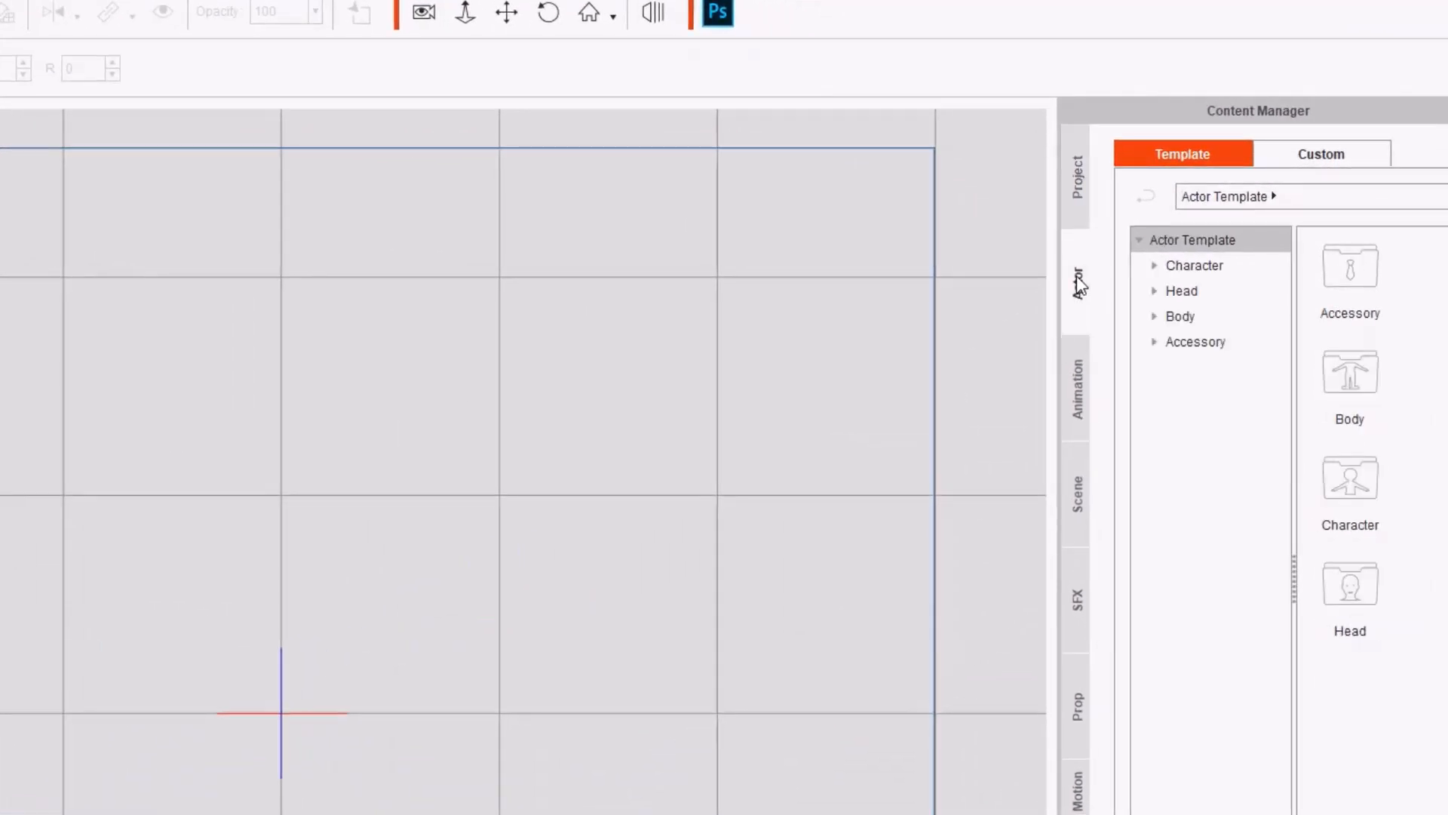
left_click(1153, 265)
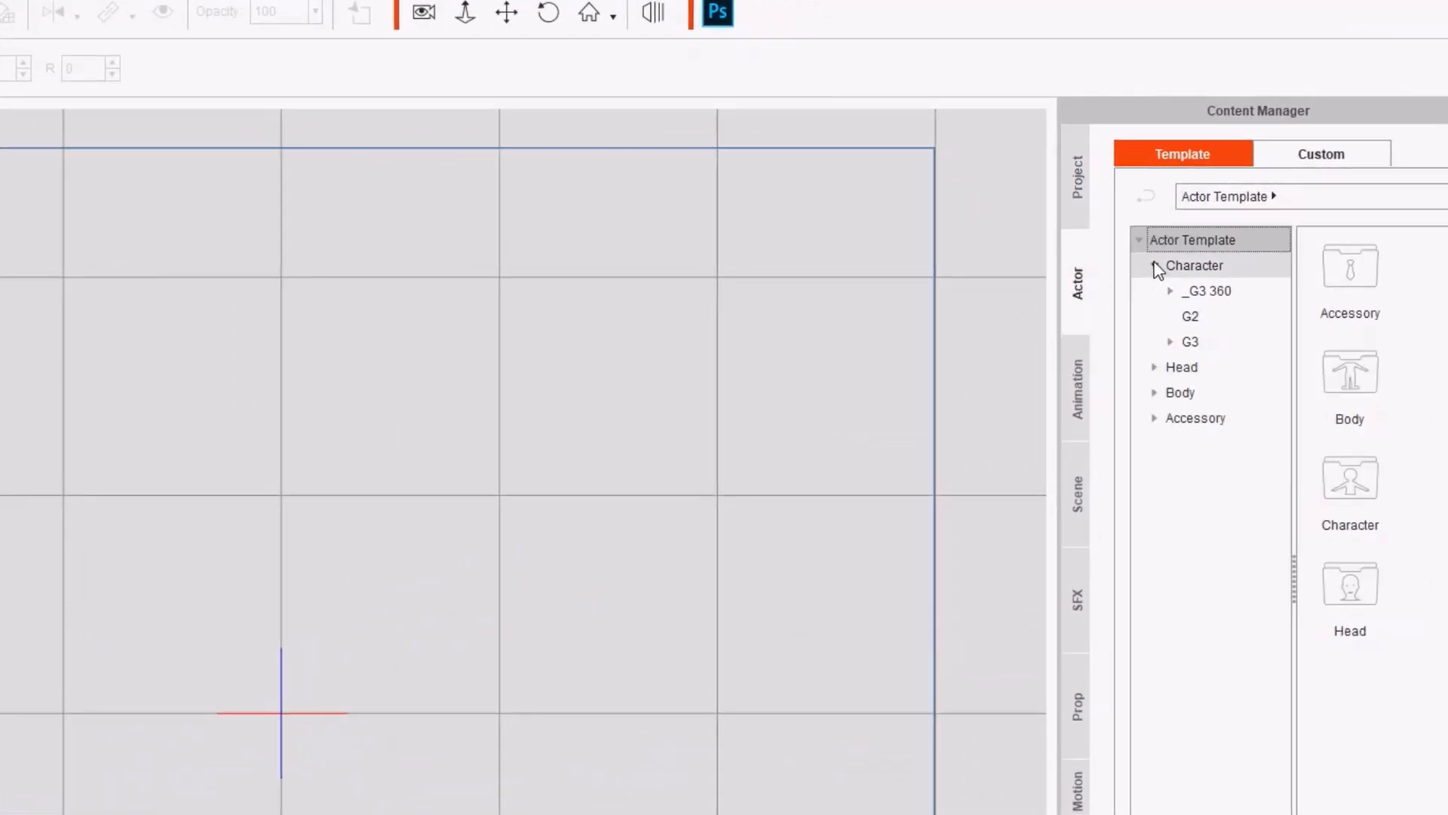
left_click(1171, 342)
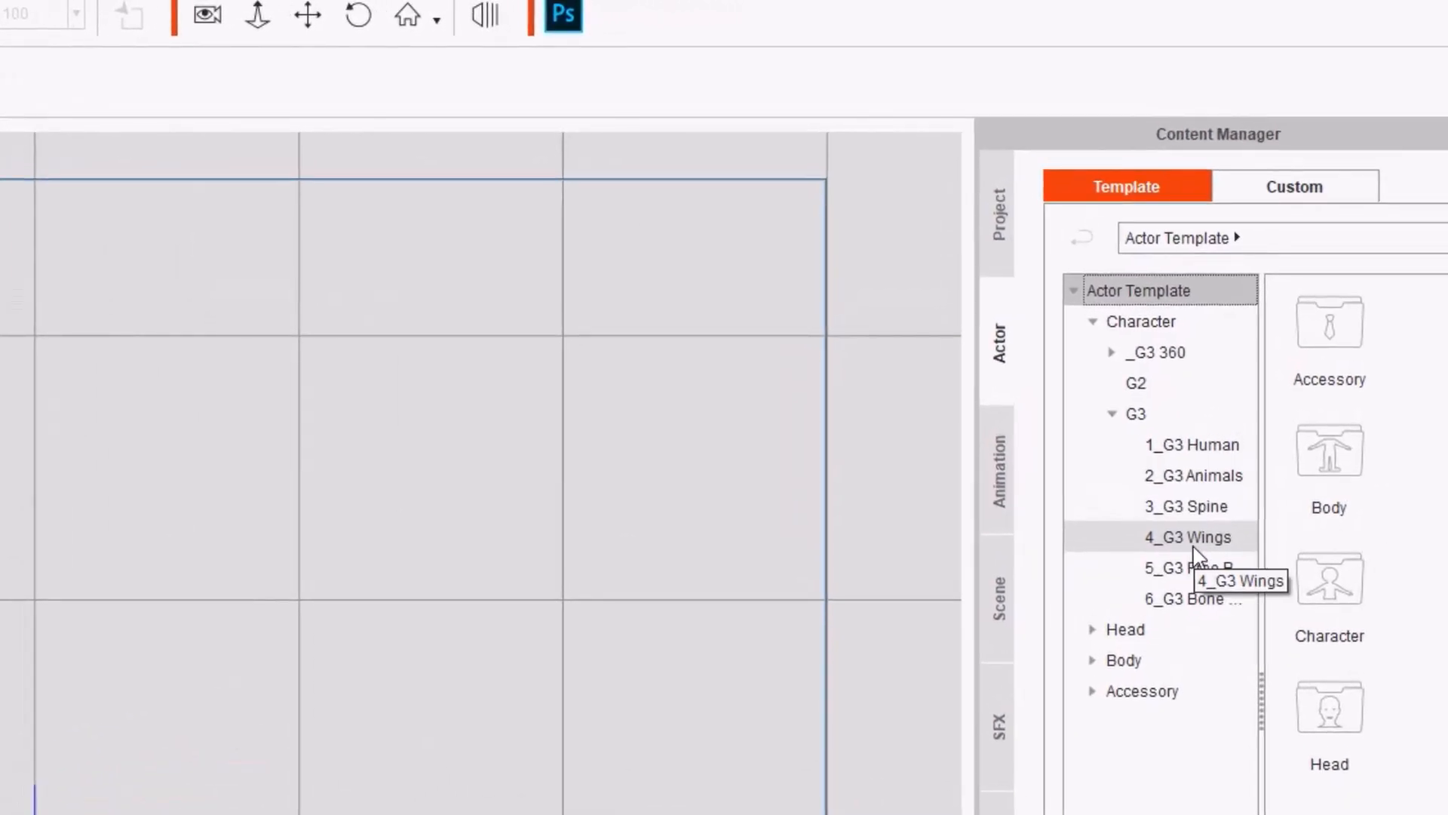
left_click(1199, 540)
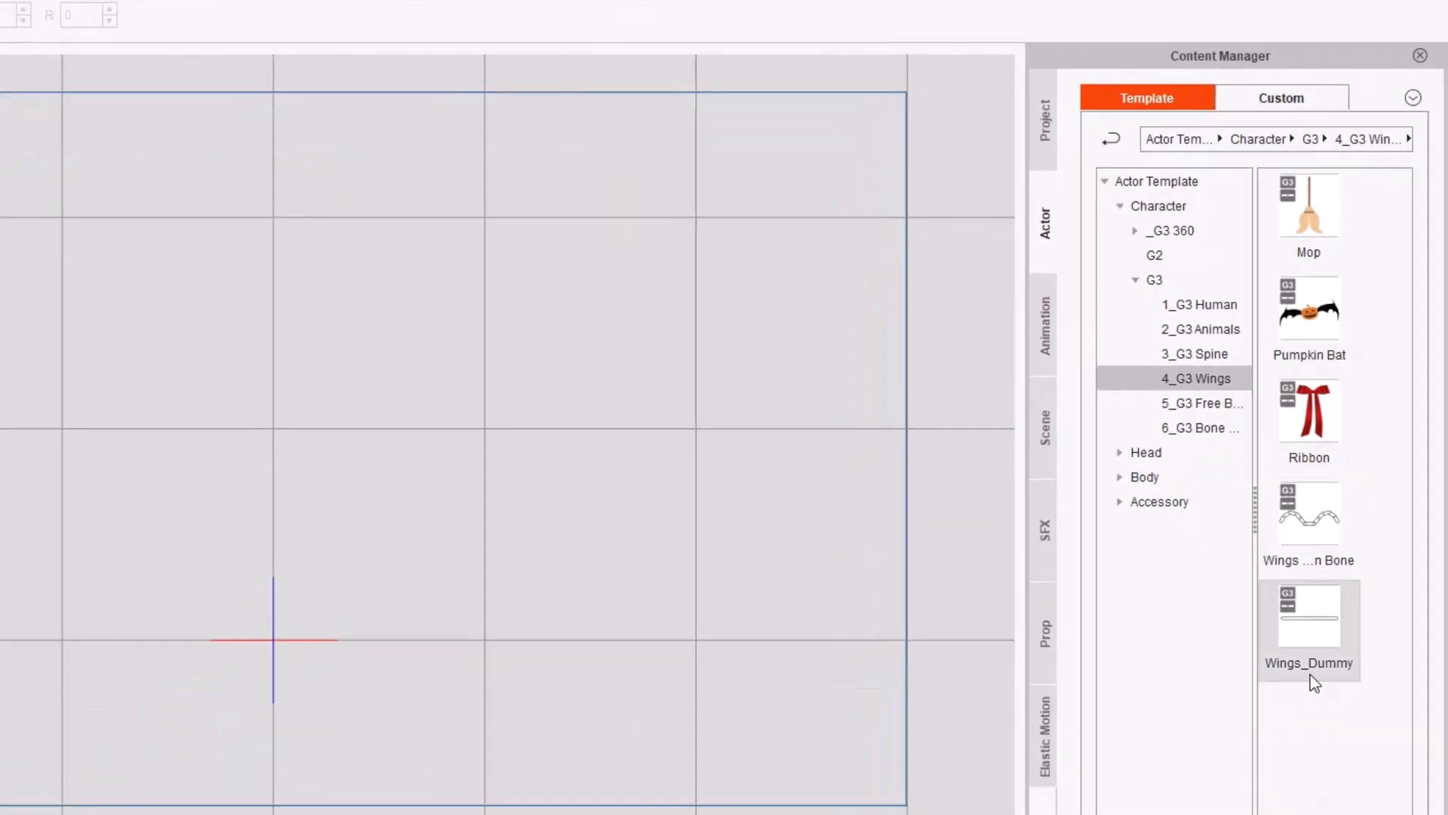
left_click_drag(1316, 637, 184, 423)
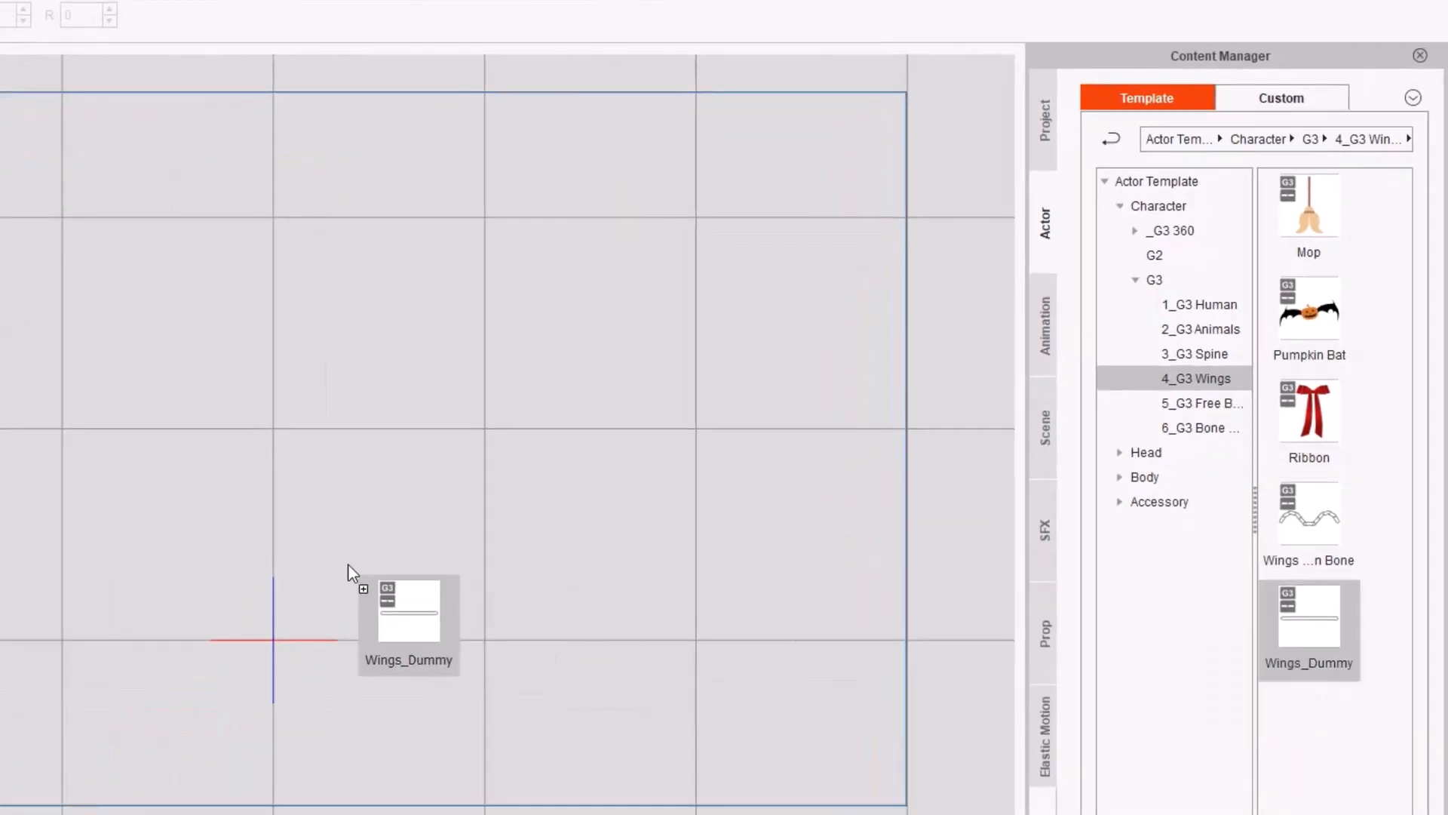
left_click_drag(311, 414, 497, 393)
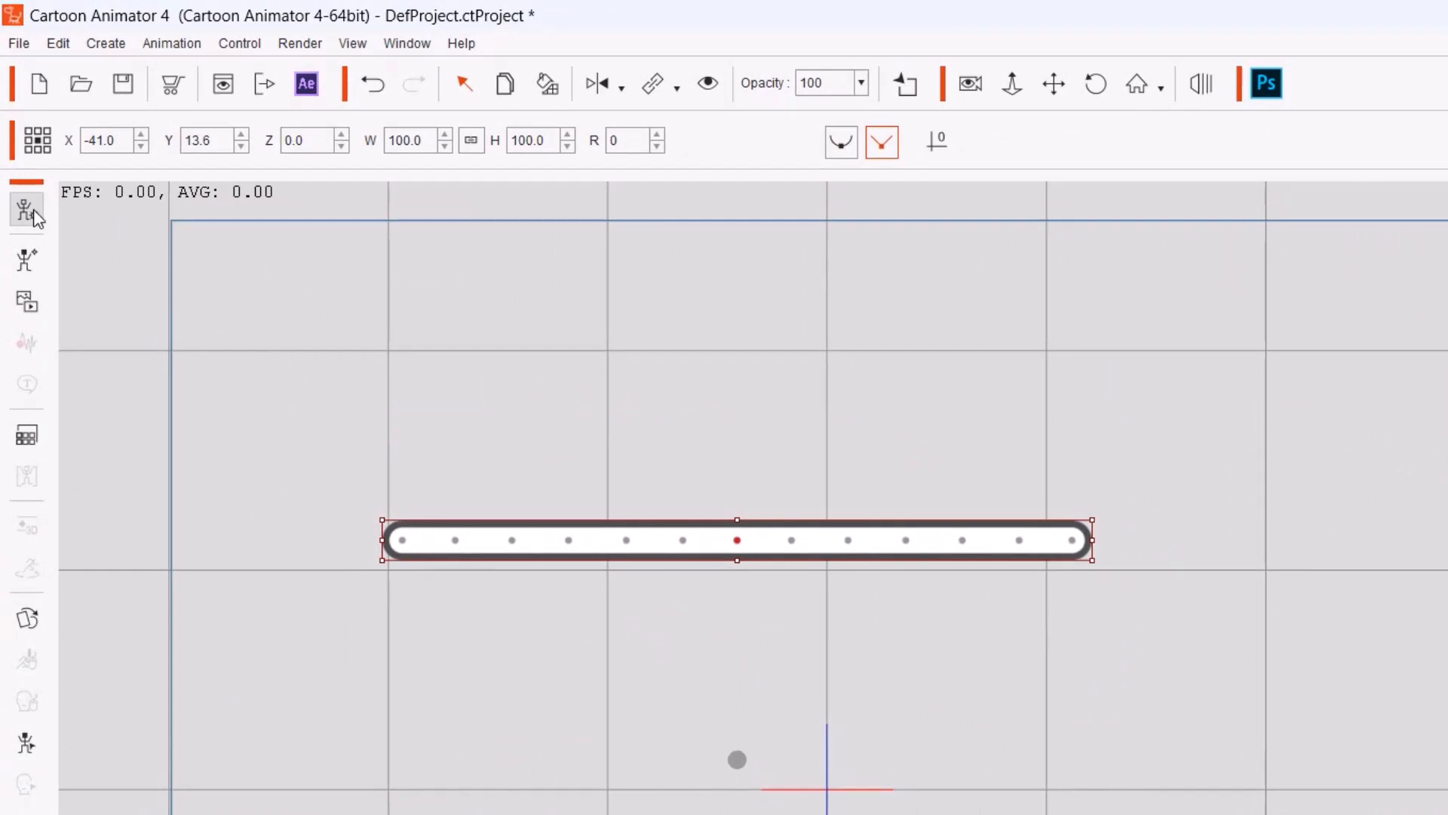
Open the wings dummy in Composer mode, close the Scene Manager and open the Sprite Editor for the Hip bone.
left_click(33, 211)
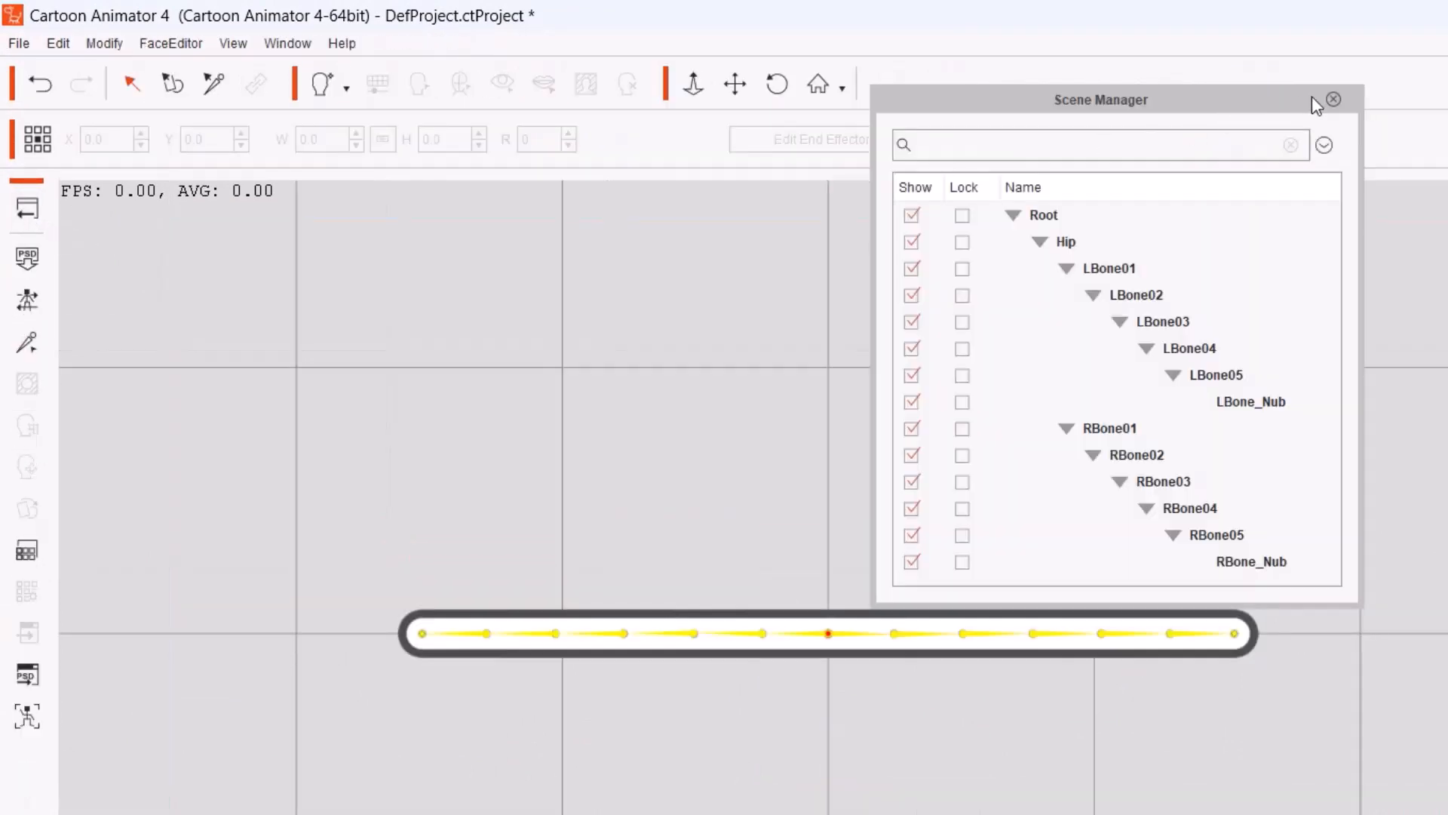
left_click(1335, 99)
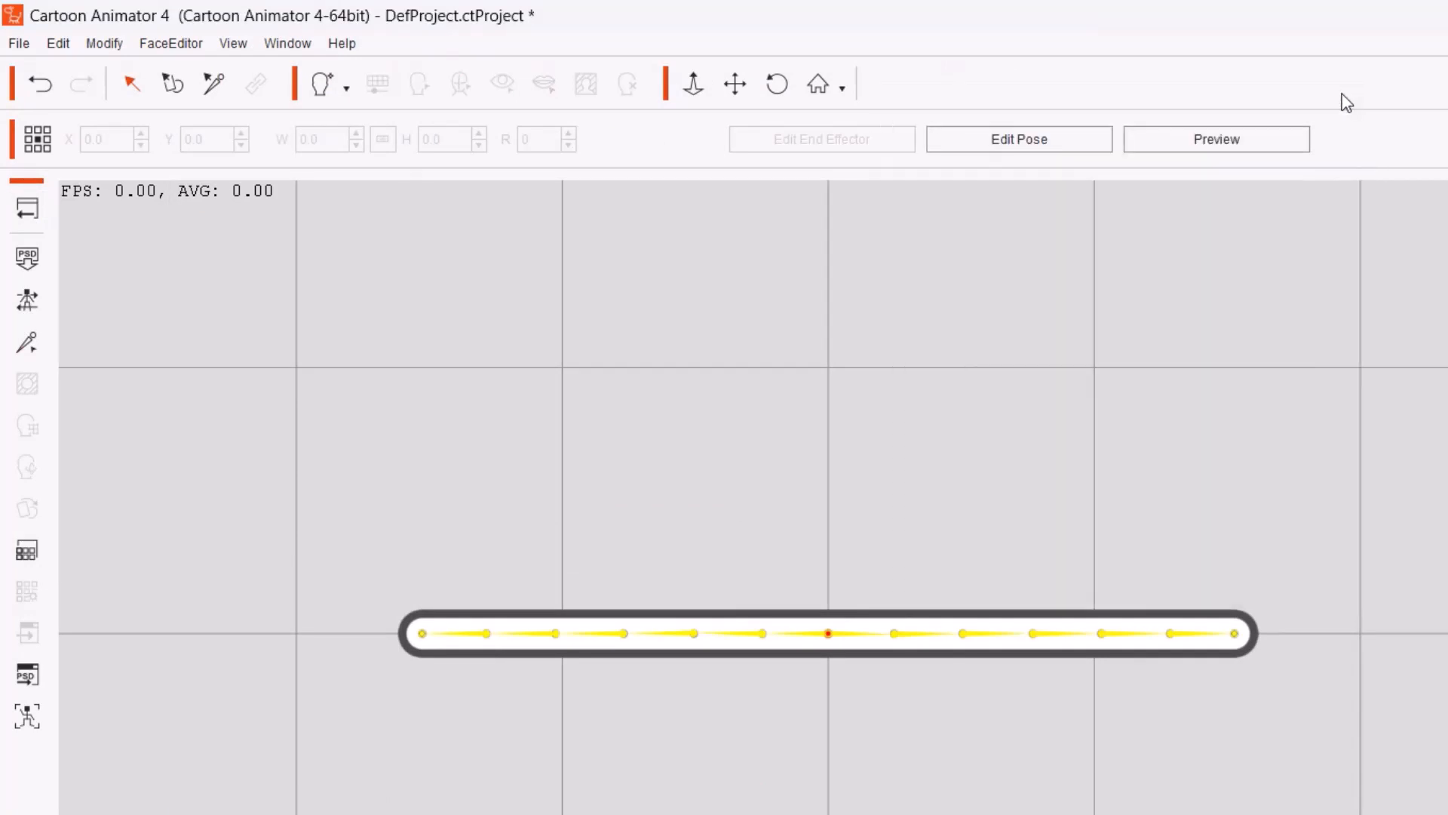
left_click(831, 636)
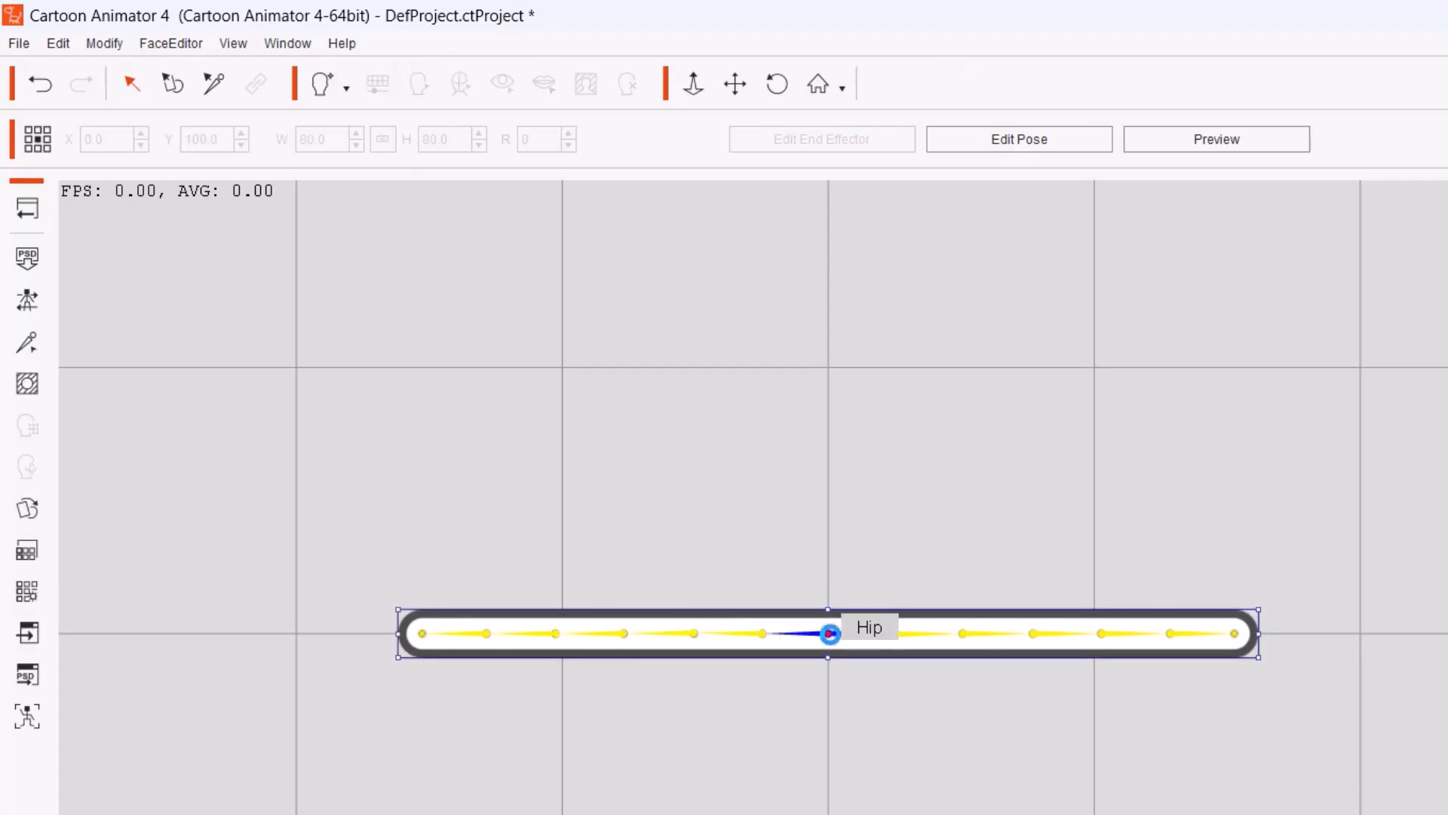
double_click(831, 637)
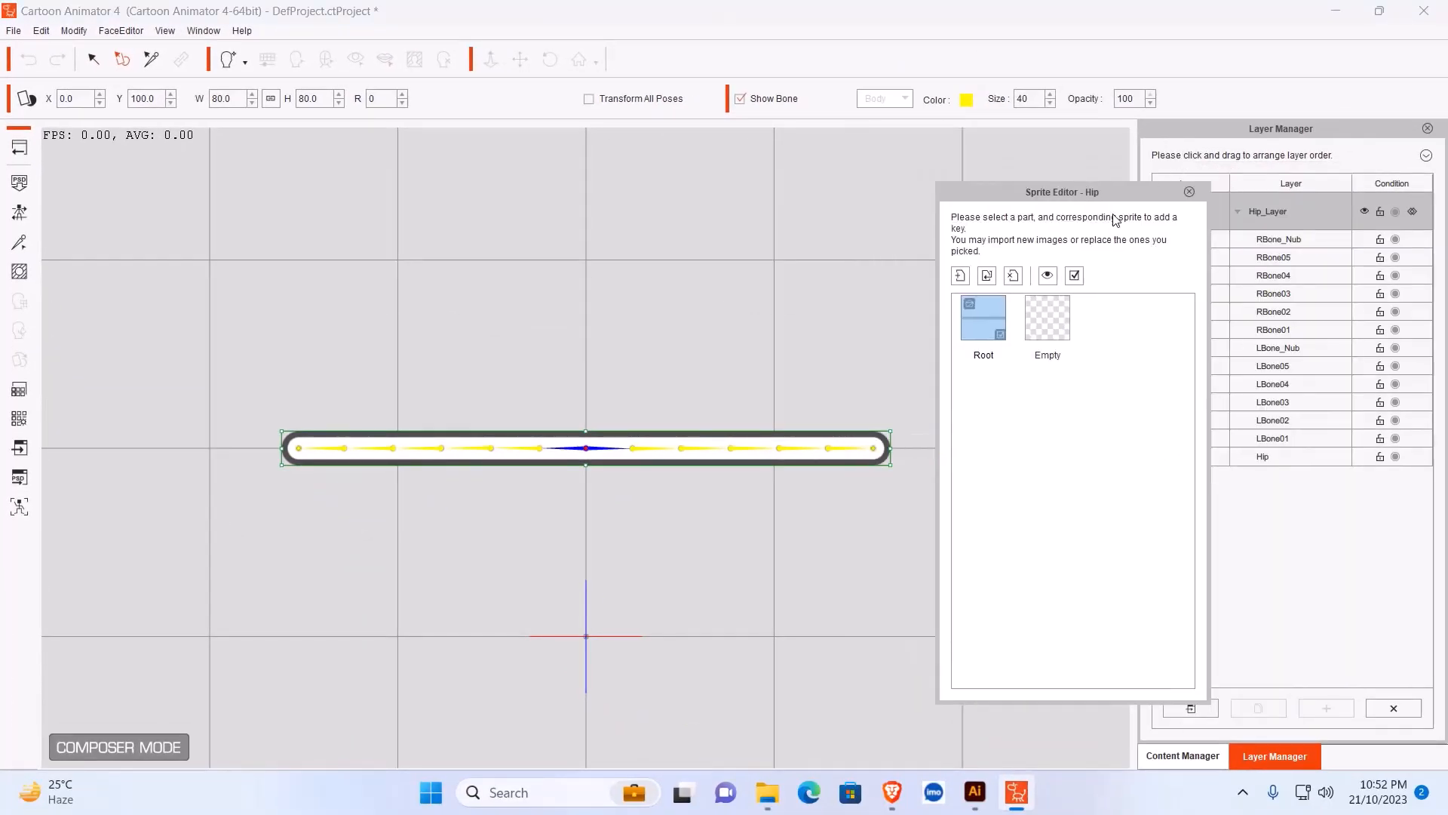
left_click_drag(1139, 190, 1129, 182)
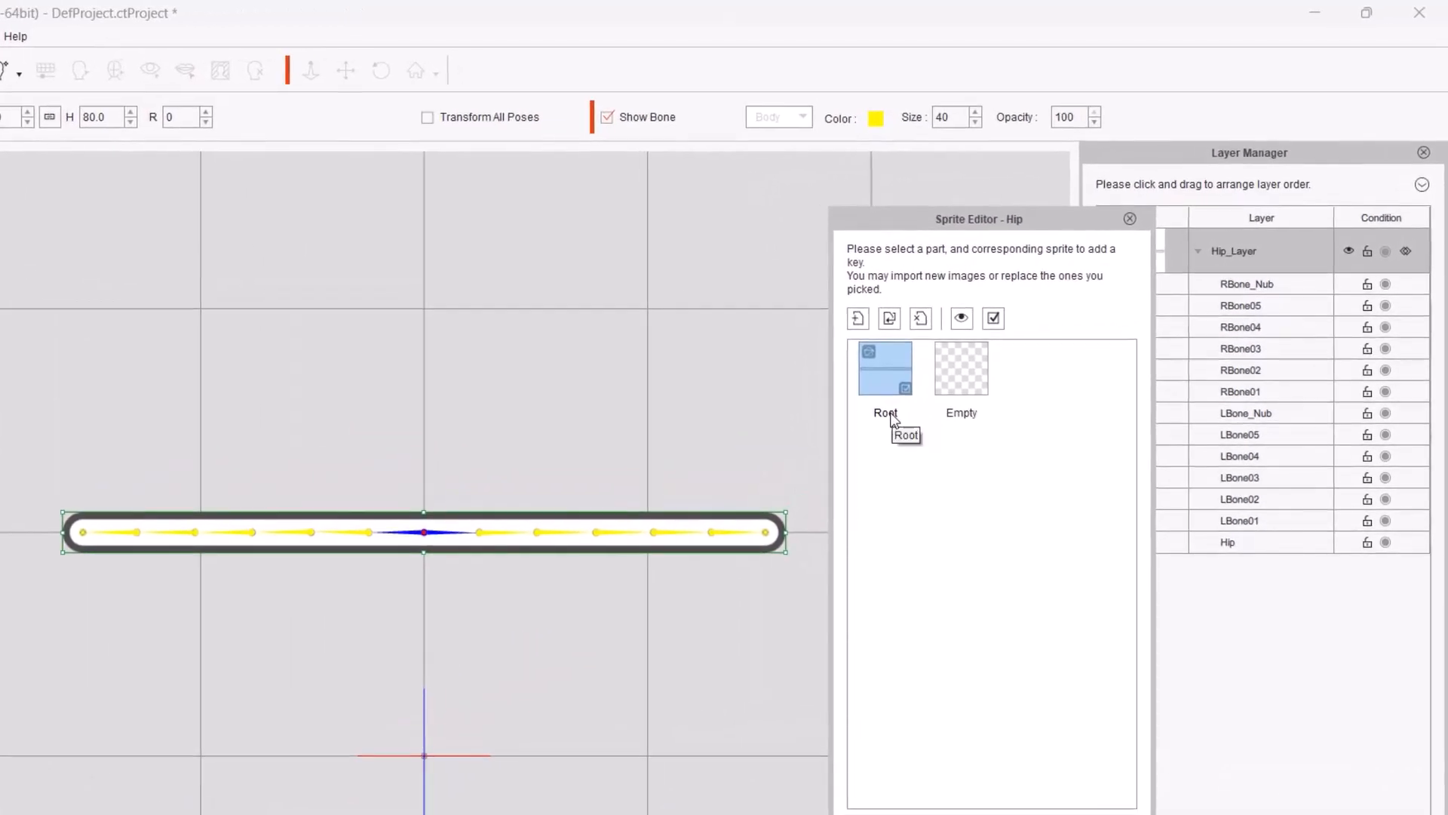
Replace the Hip's Root sprite with body.png from the 2x folder and enlarge it to a height scale of about 184.3.
left_click(890, 323)
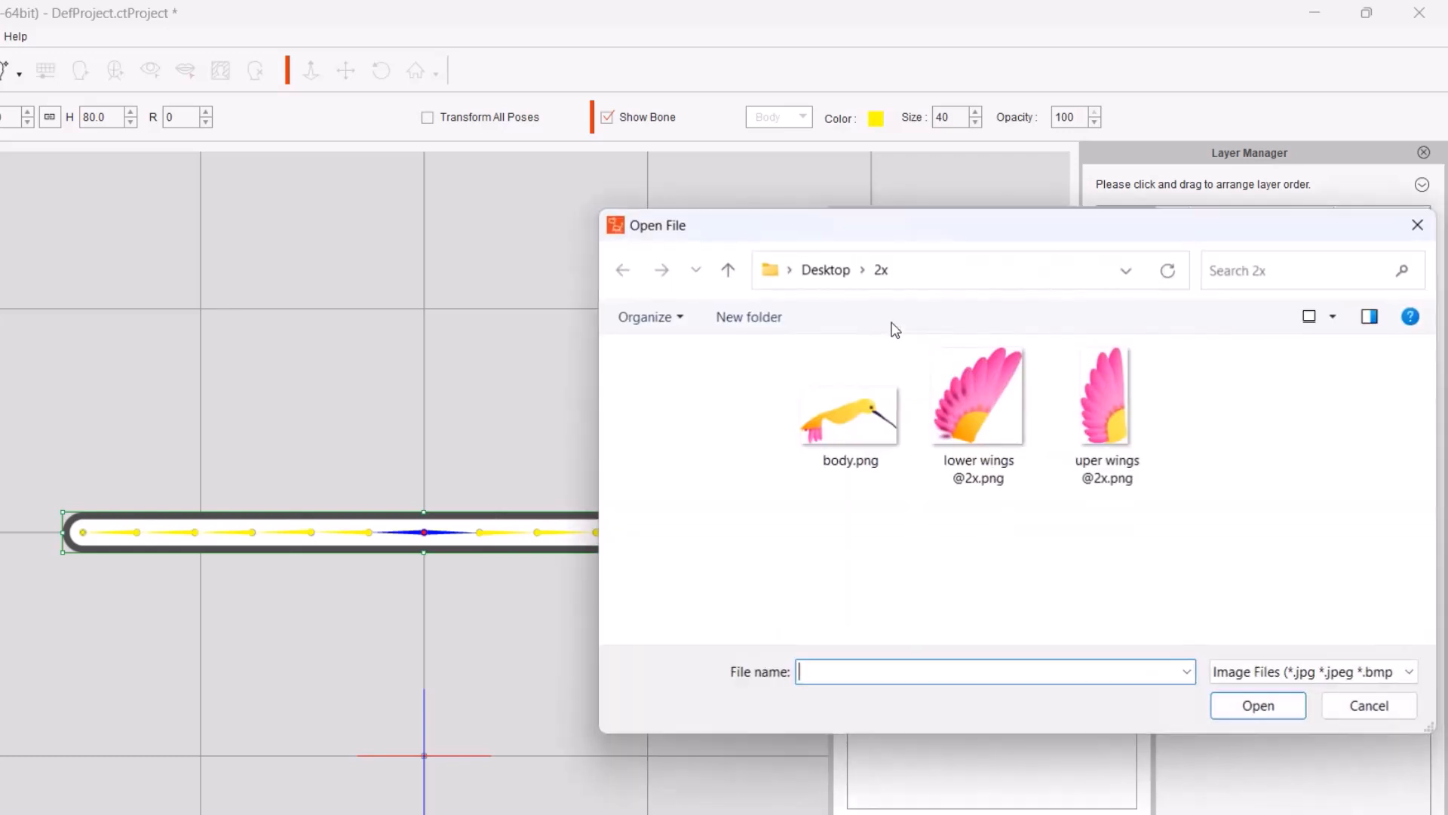
left_click_drag(961, 233, 491, 282)
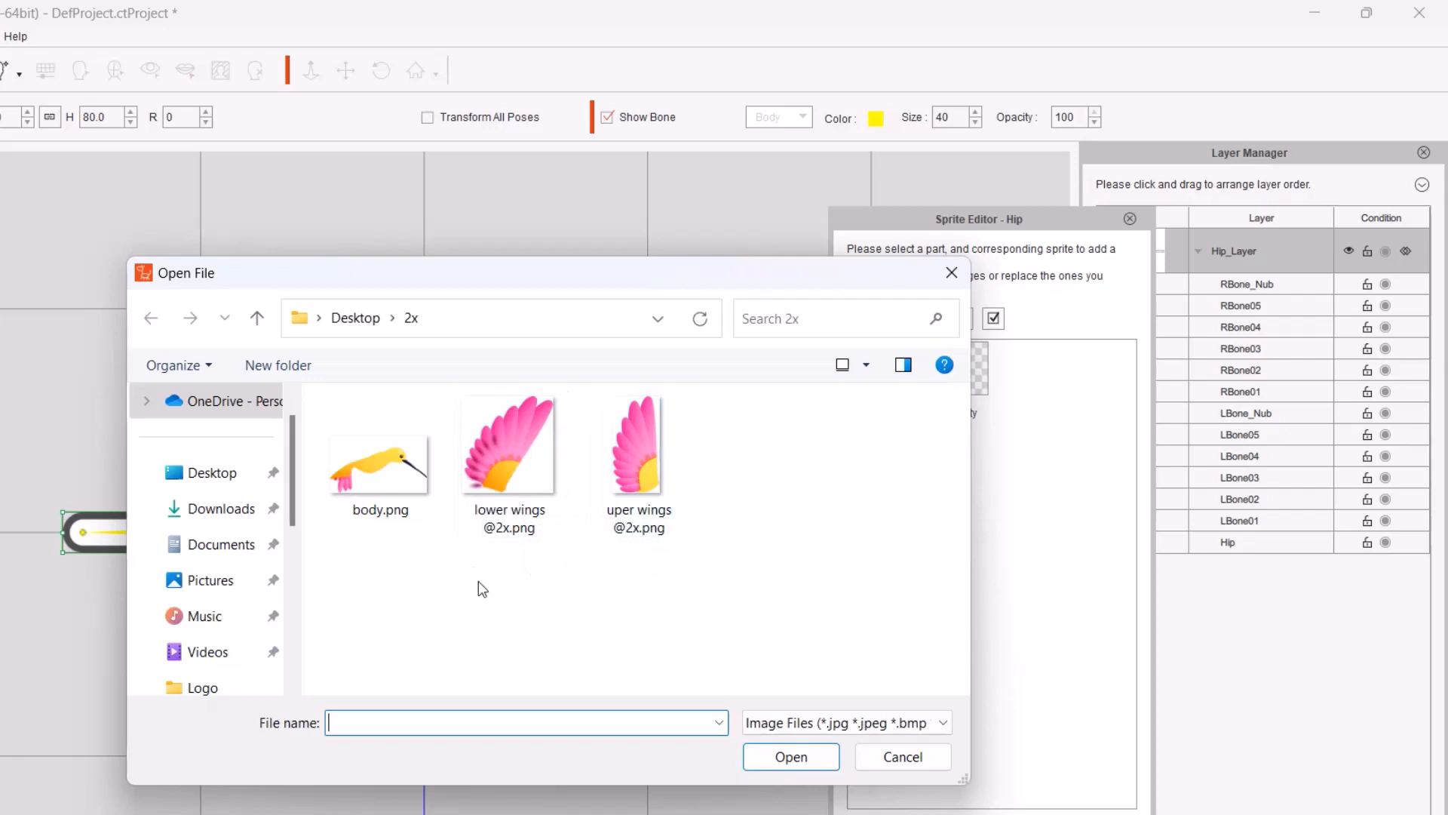
left_click(392, 482)
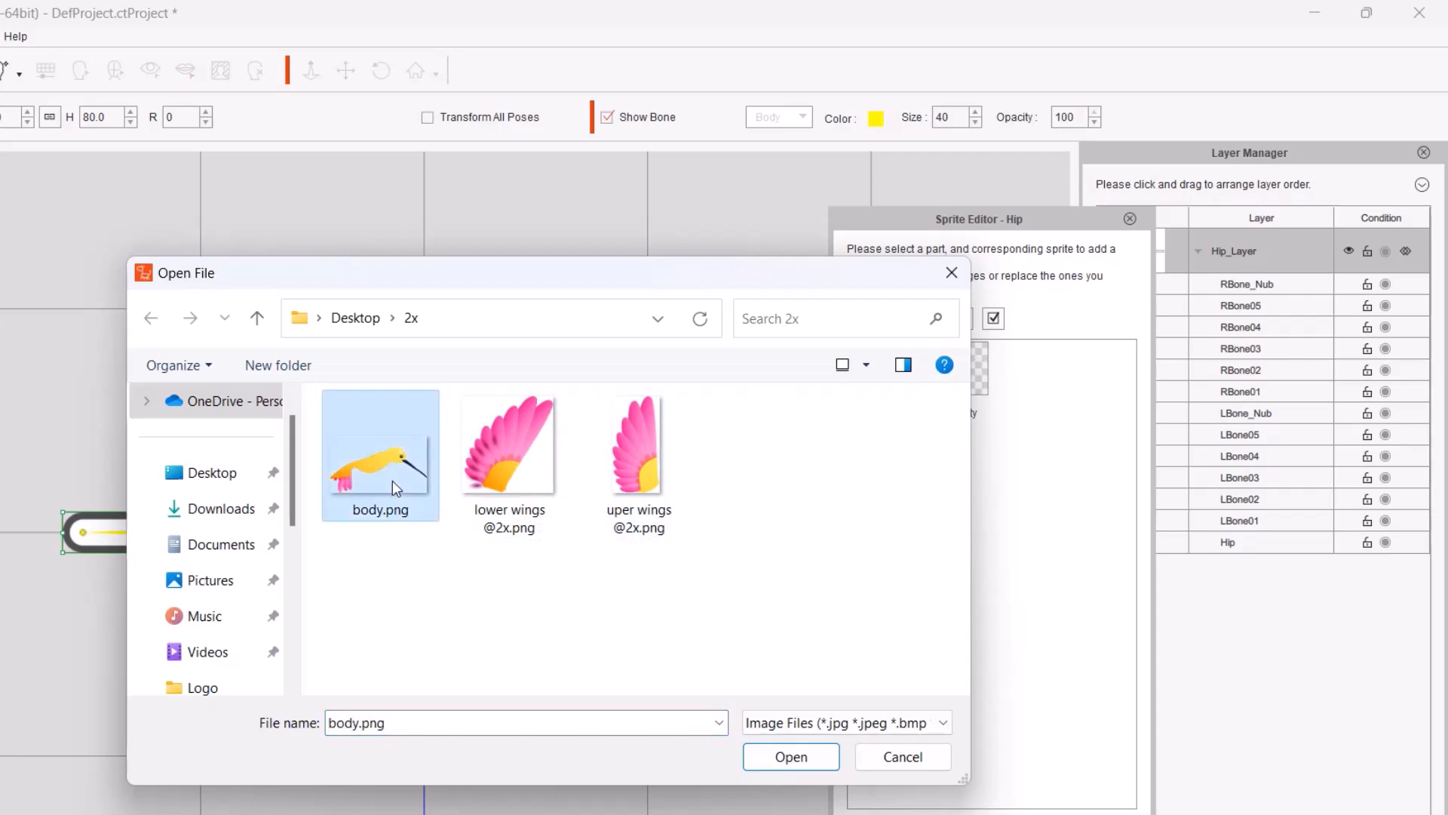
left_click(798, 758)
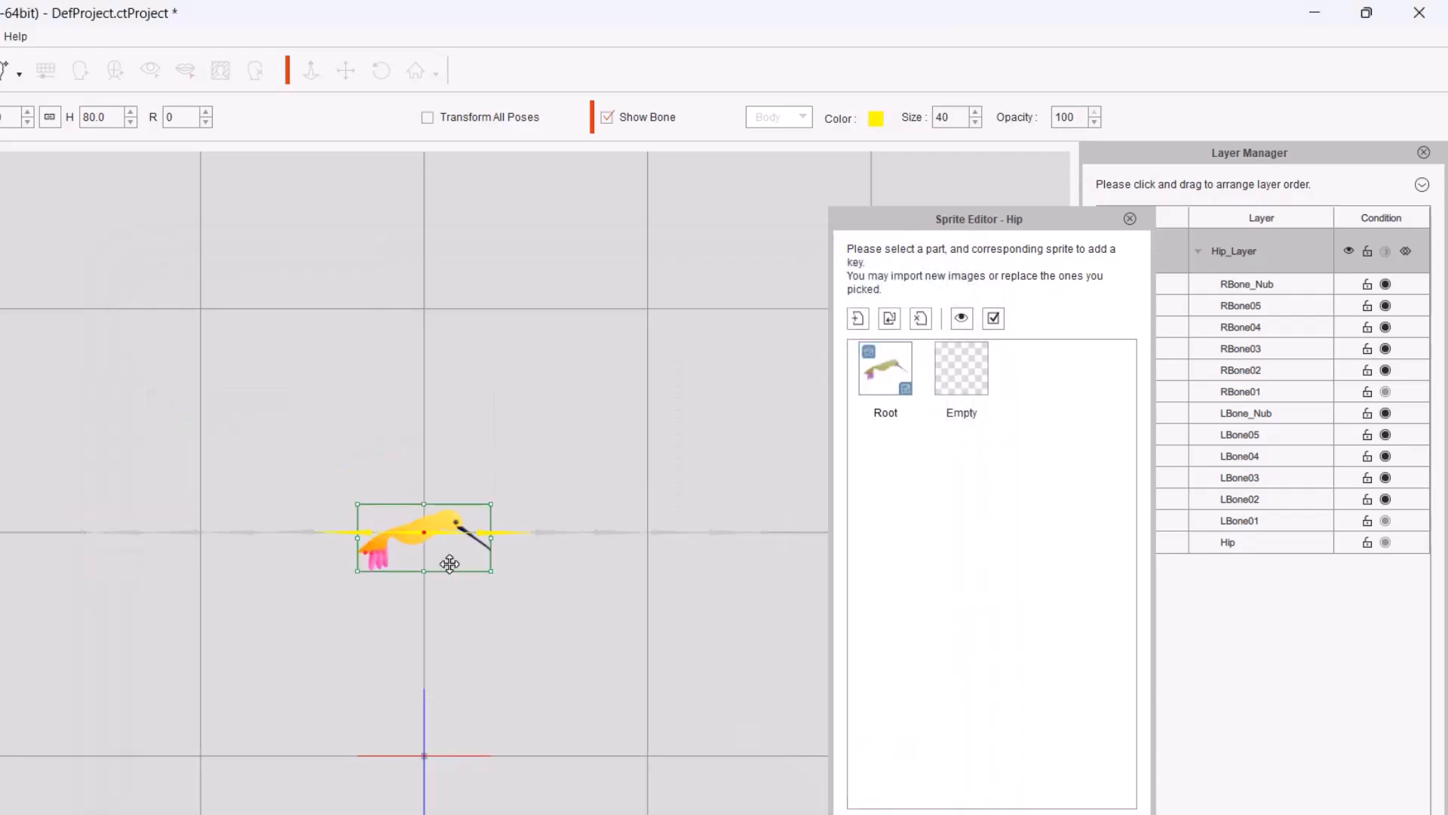
left_click_drag(359, 571, 304, 647)
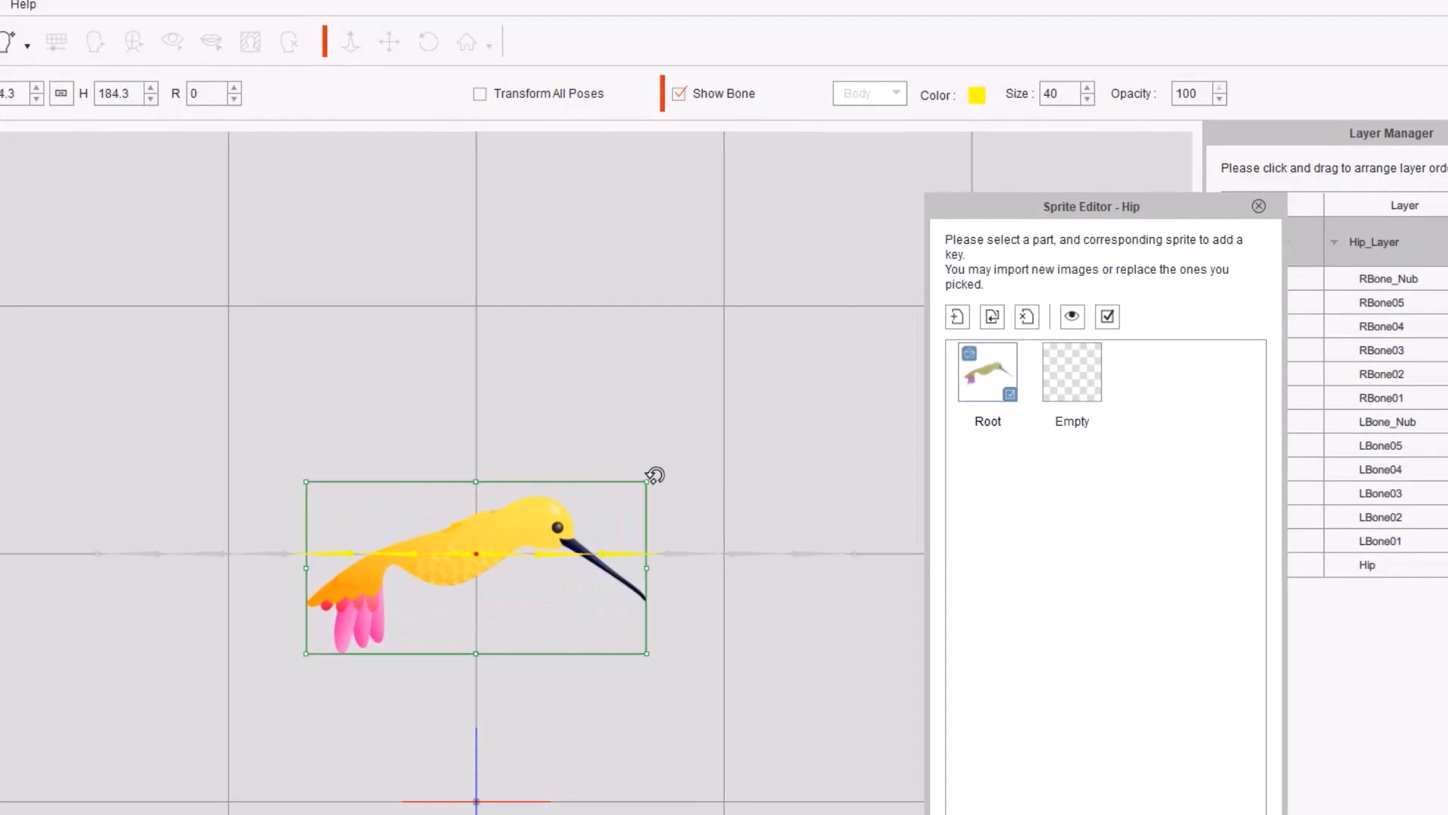
Try rotating the hummingbird body sprite to about 3 degrees.
left_click_drag(654, 476, 657, 484)
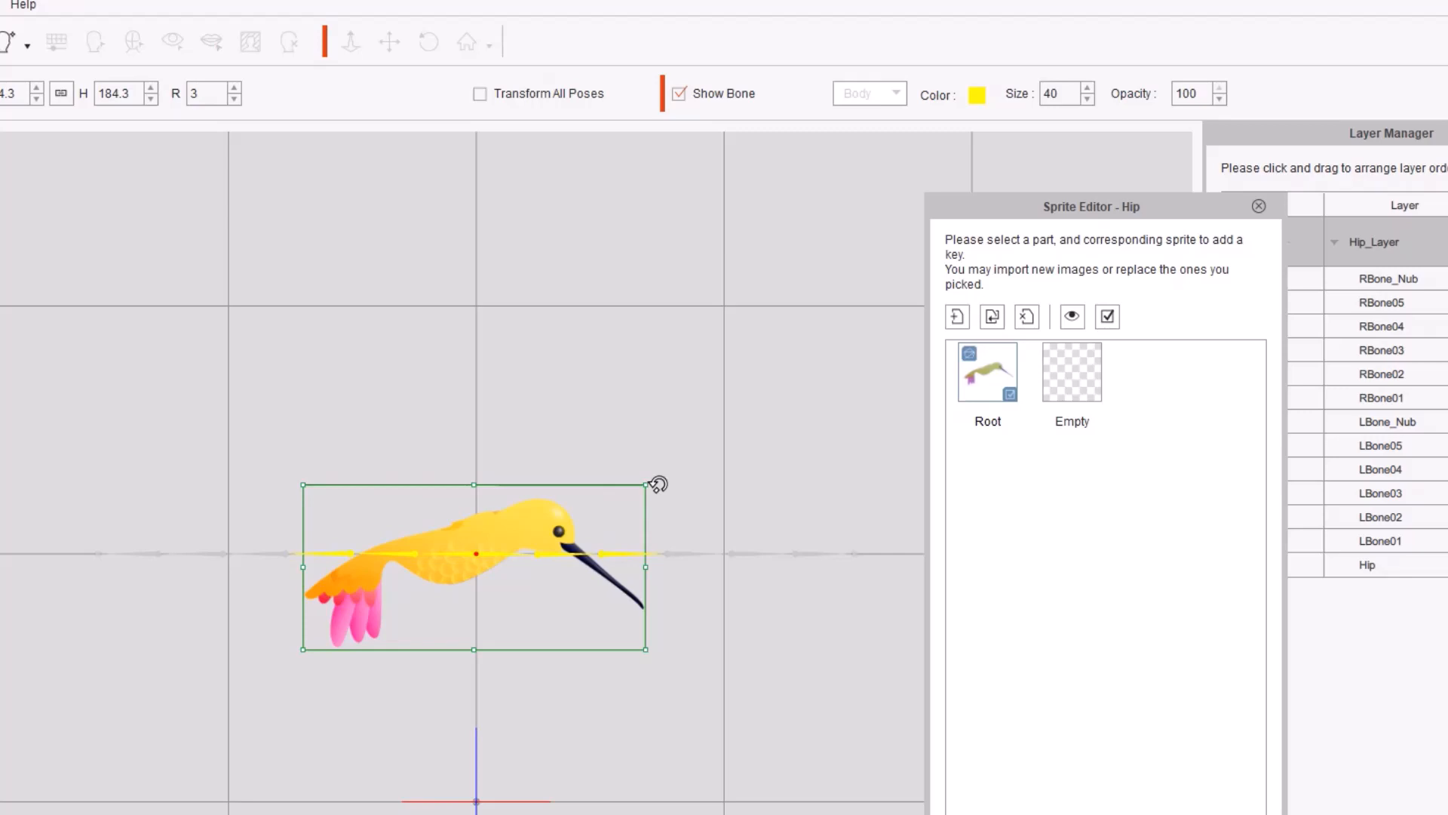
left_click(474, 560)
left_click(414, 555)
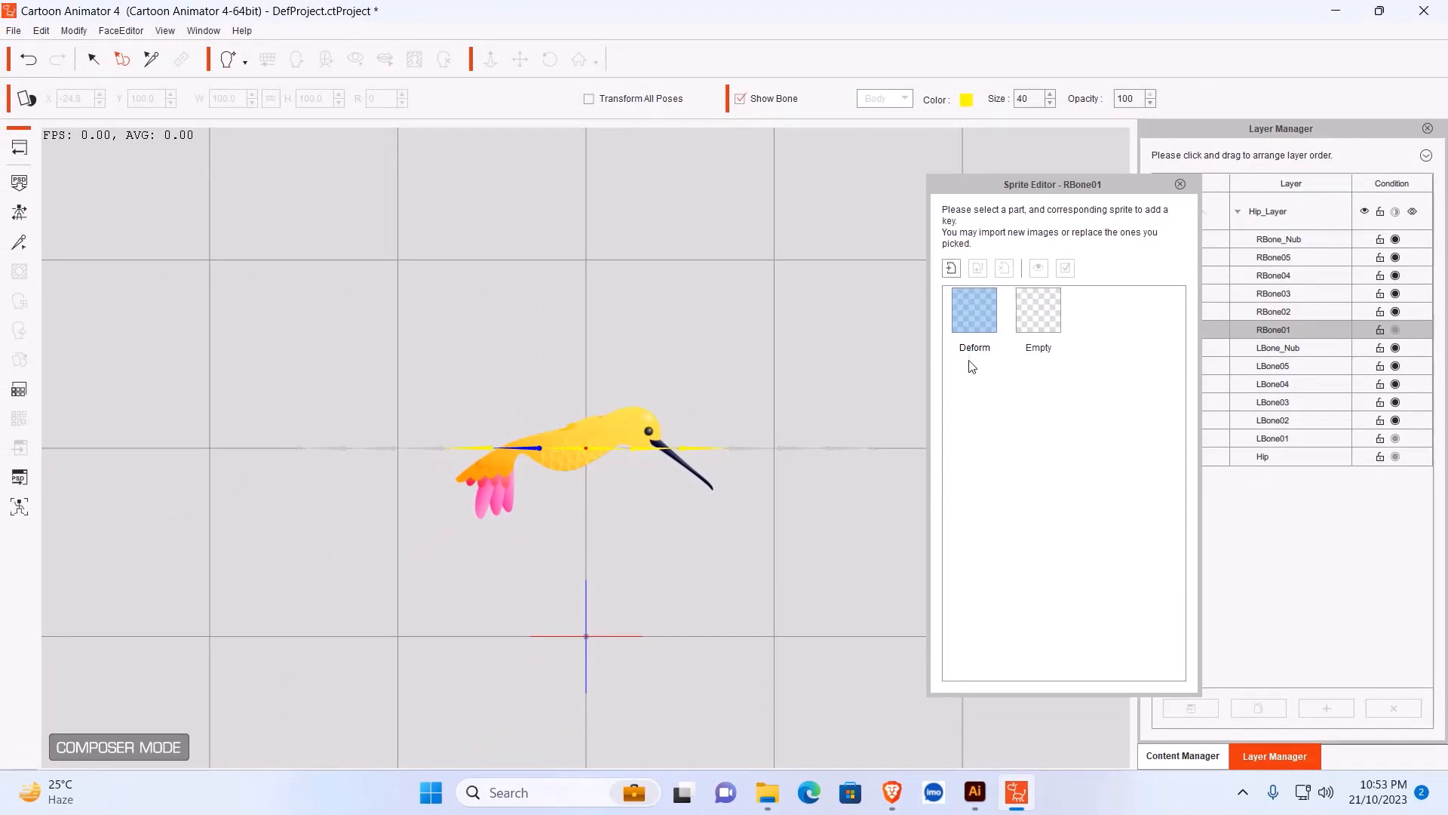
left_click(951, 269)
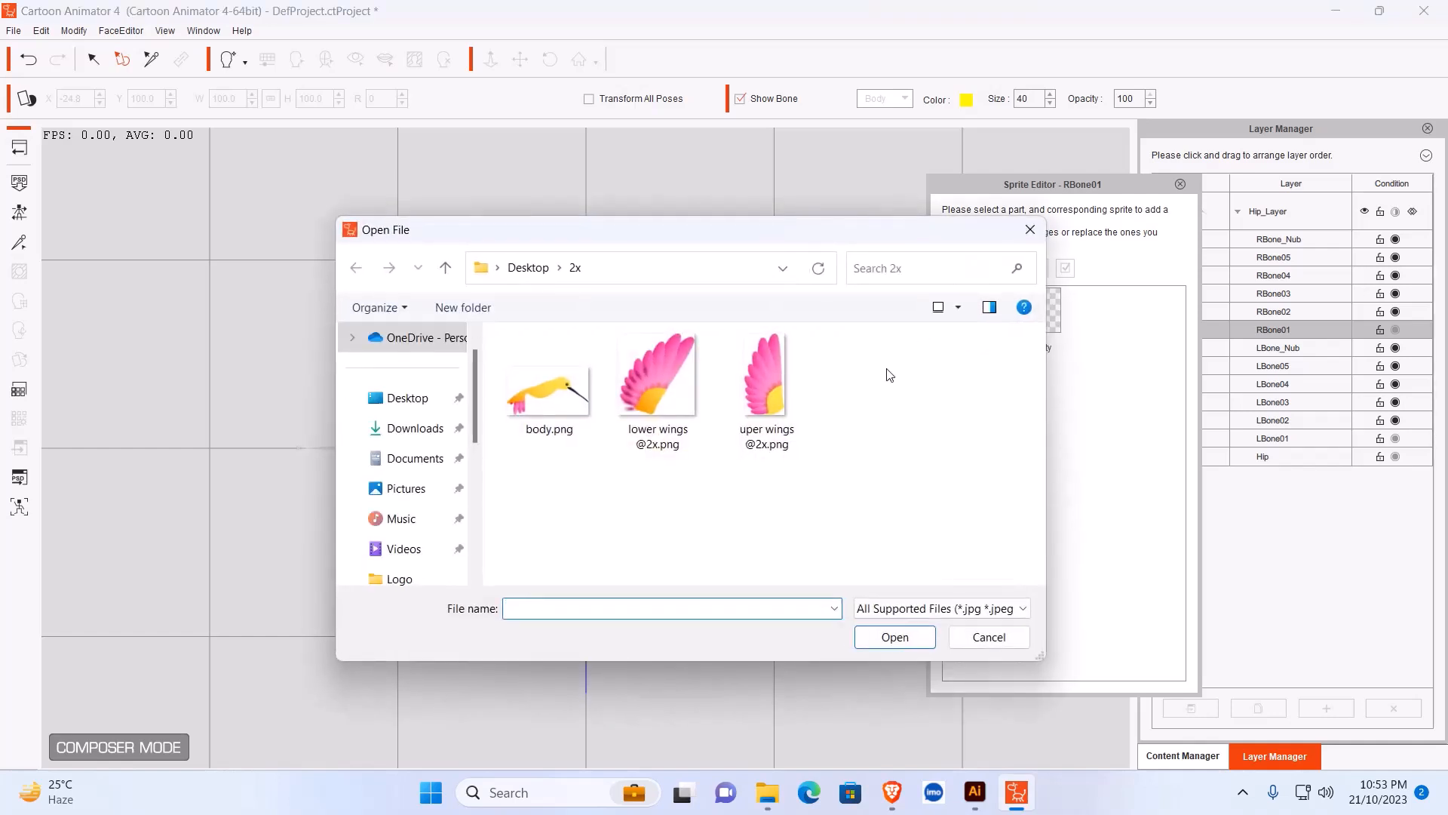
left_click(778, 375)
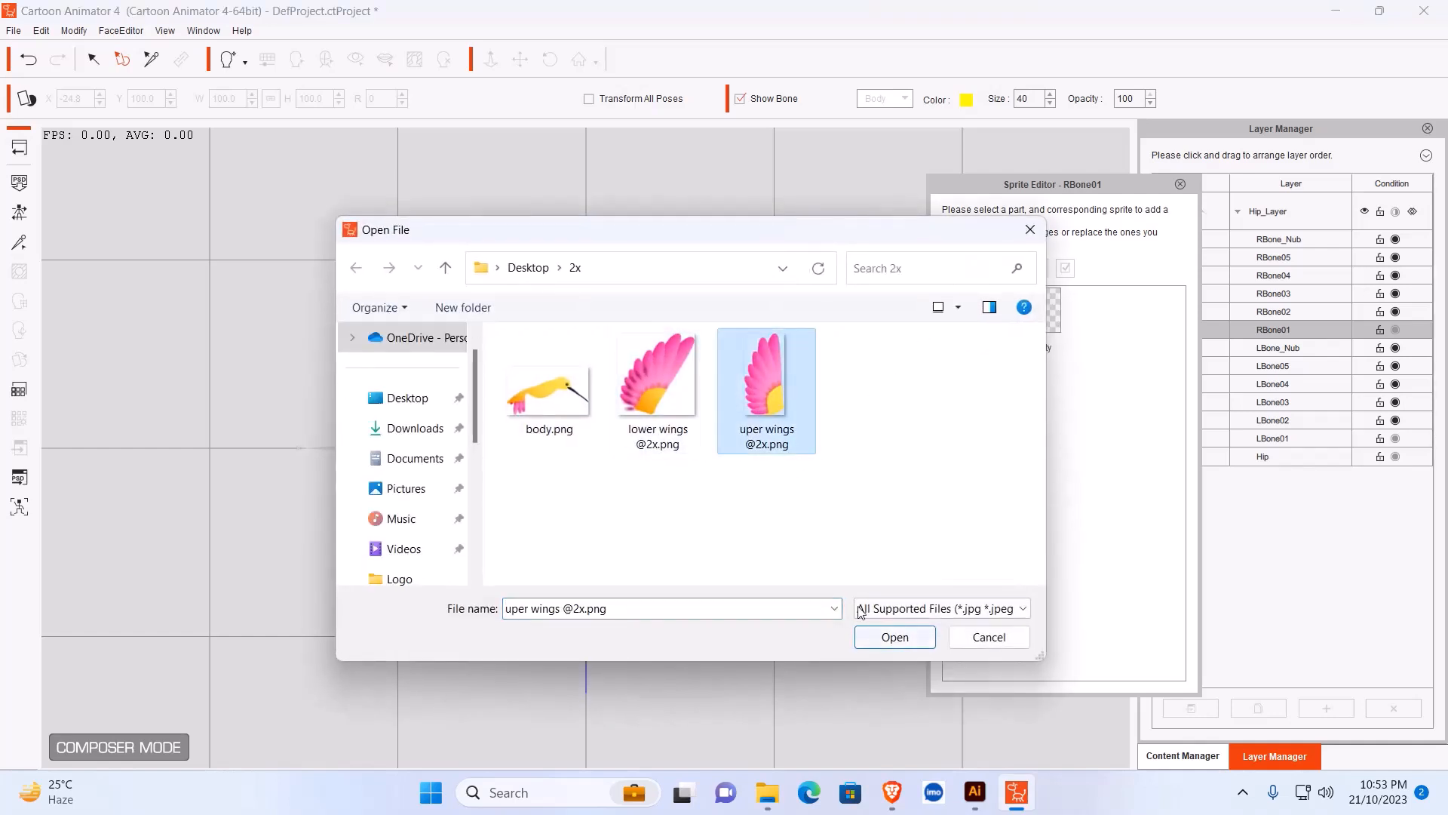
left_click(893, 637)
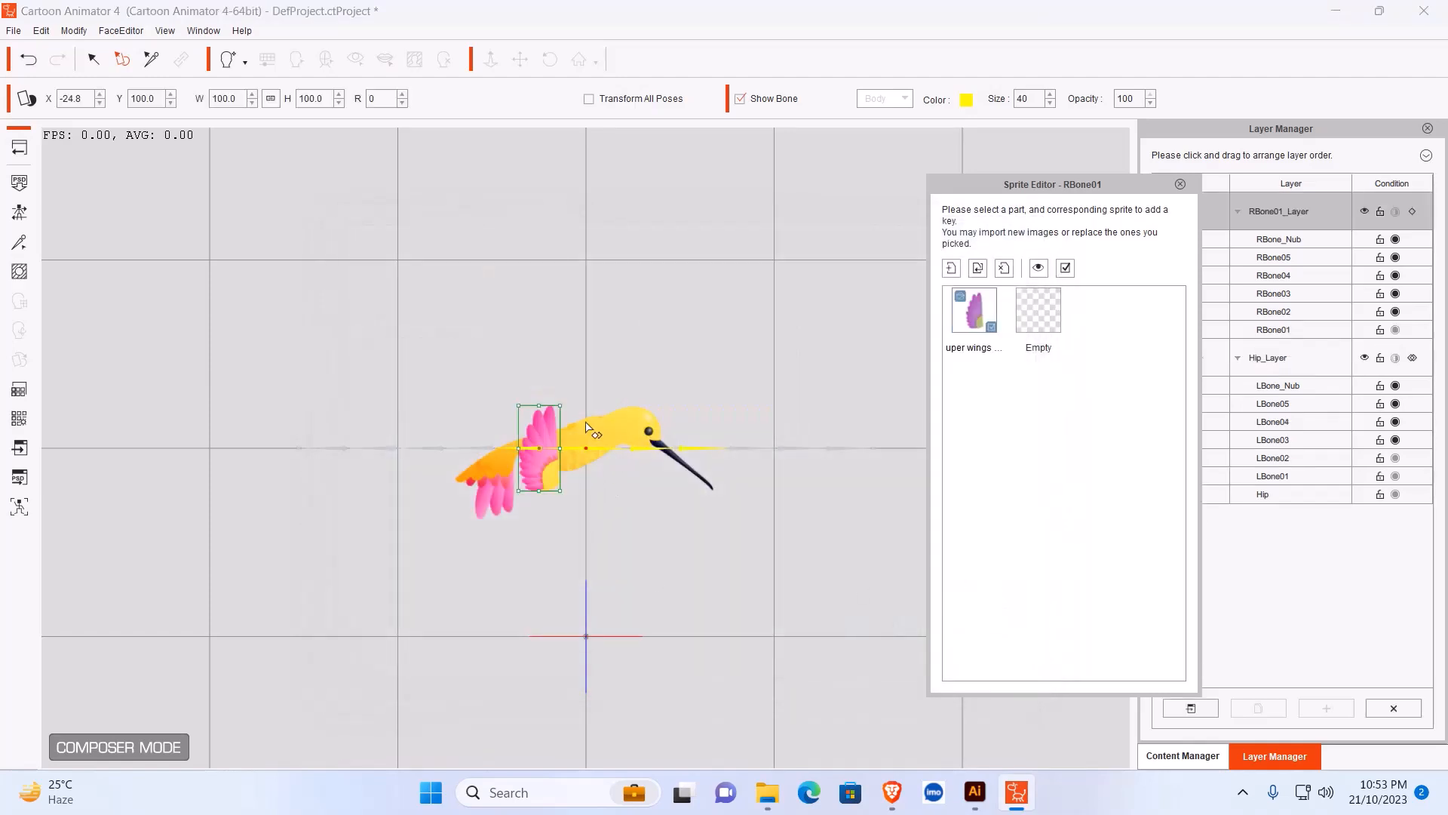
left_click_drag(521, 407, 475, 374)
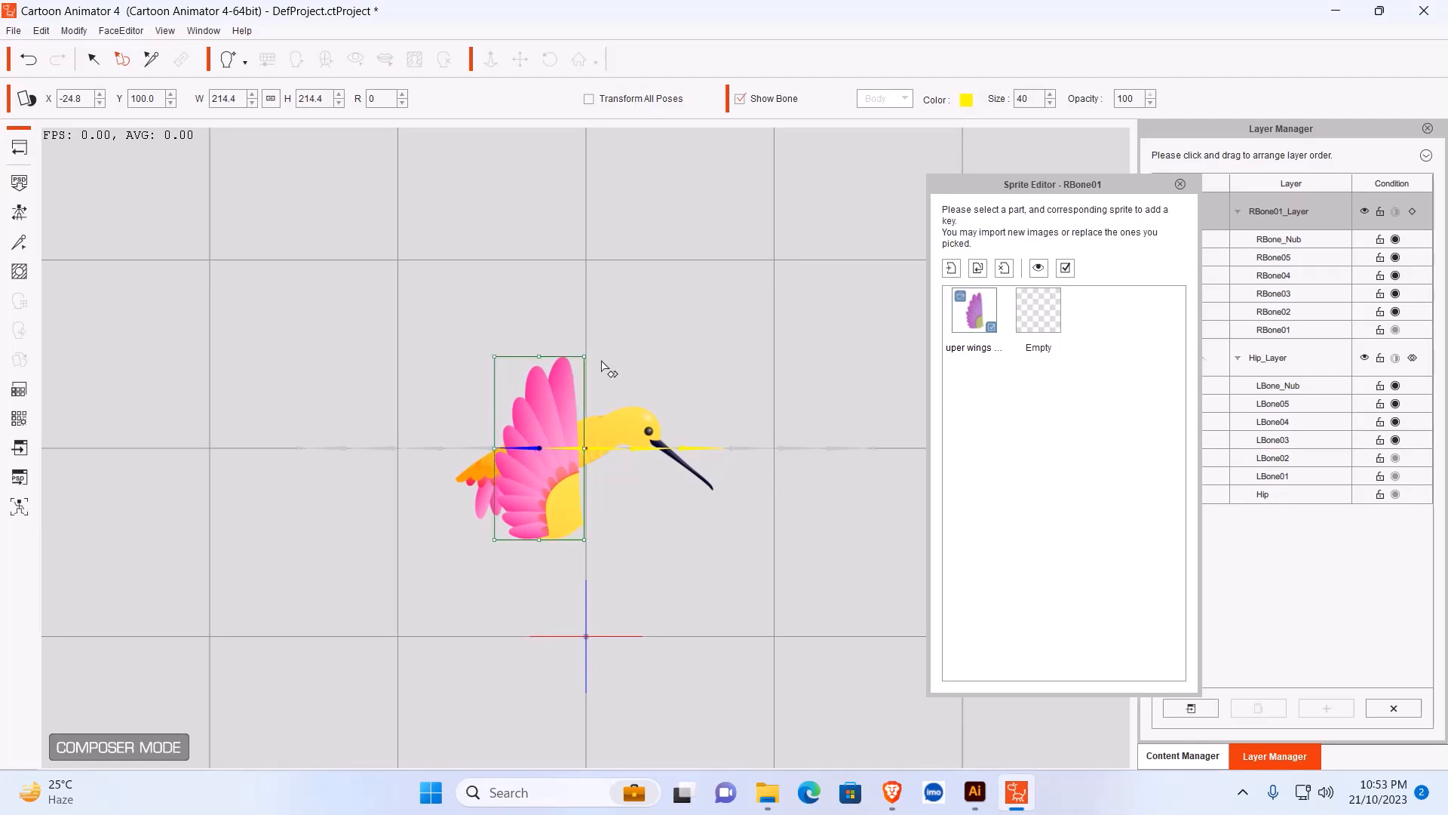
Rotate the upper wing to about 307 degrees, scale it to about 193.4 and place it over the bird's back.
left_click(586, 370)
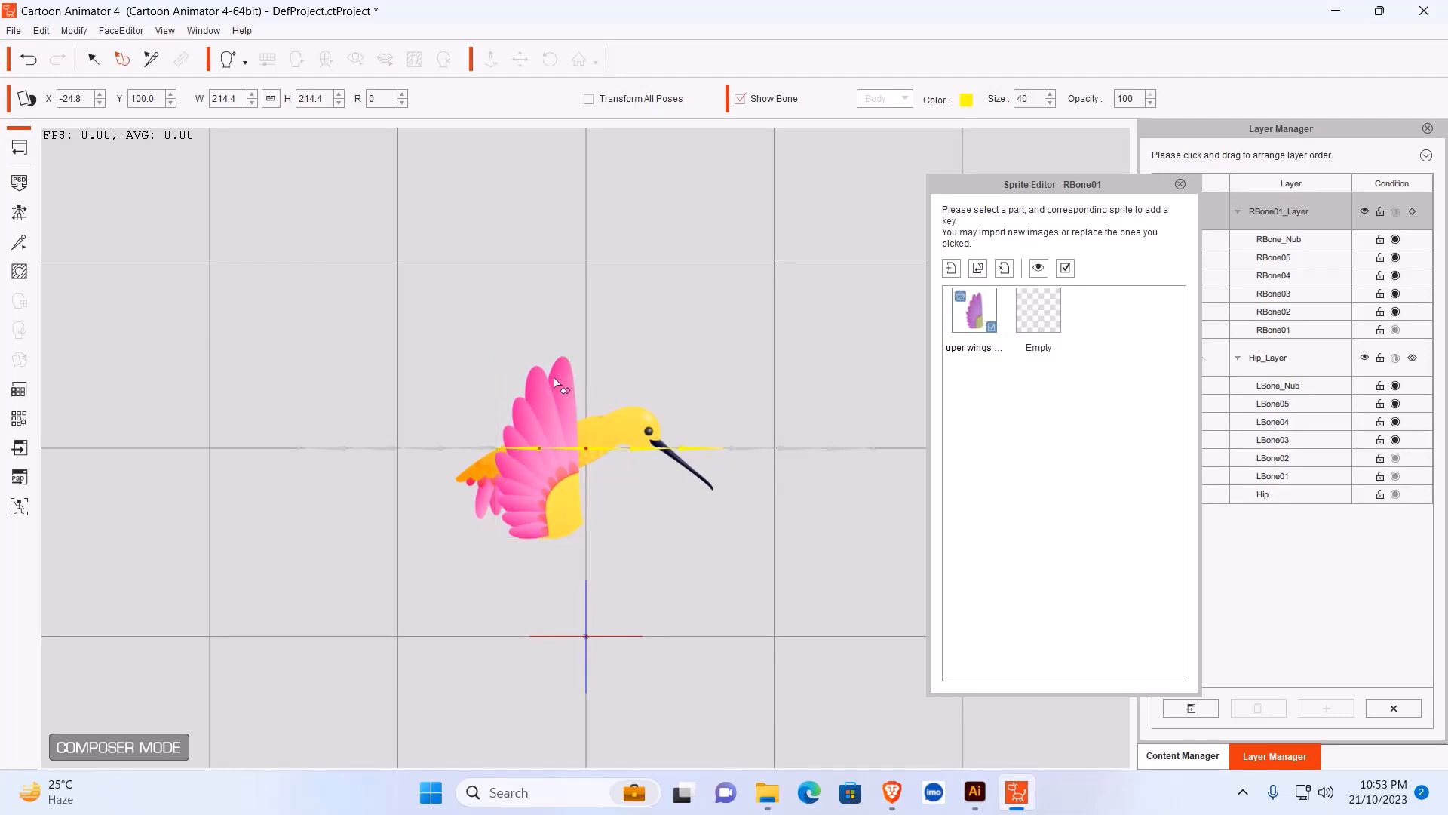
left_click(557, 383)
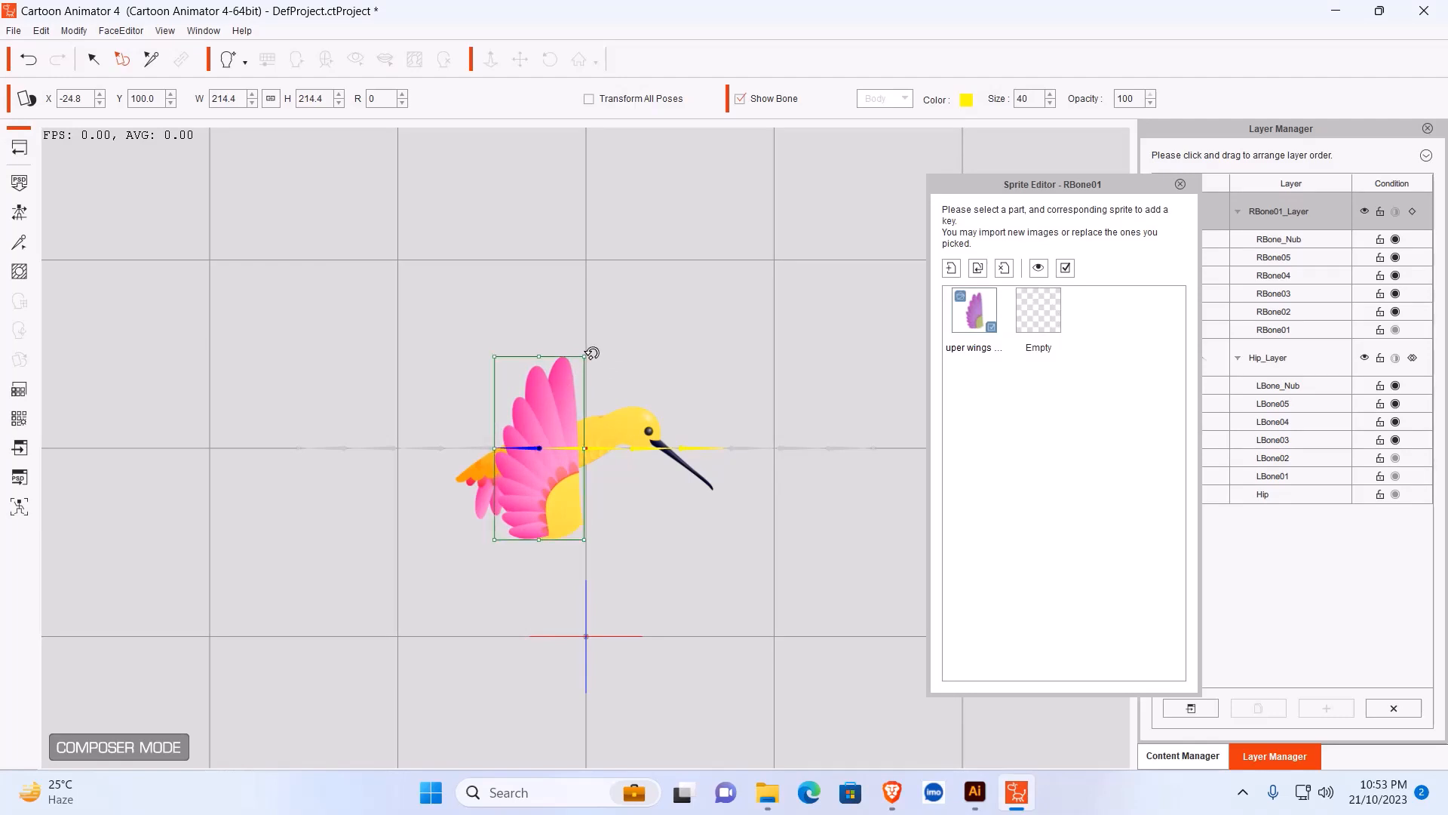
left_click_drag(592, 353, 493, 374)
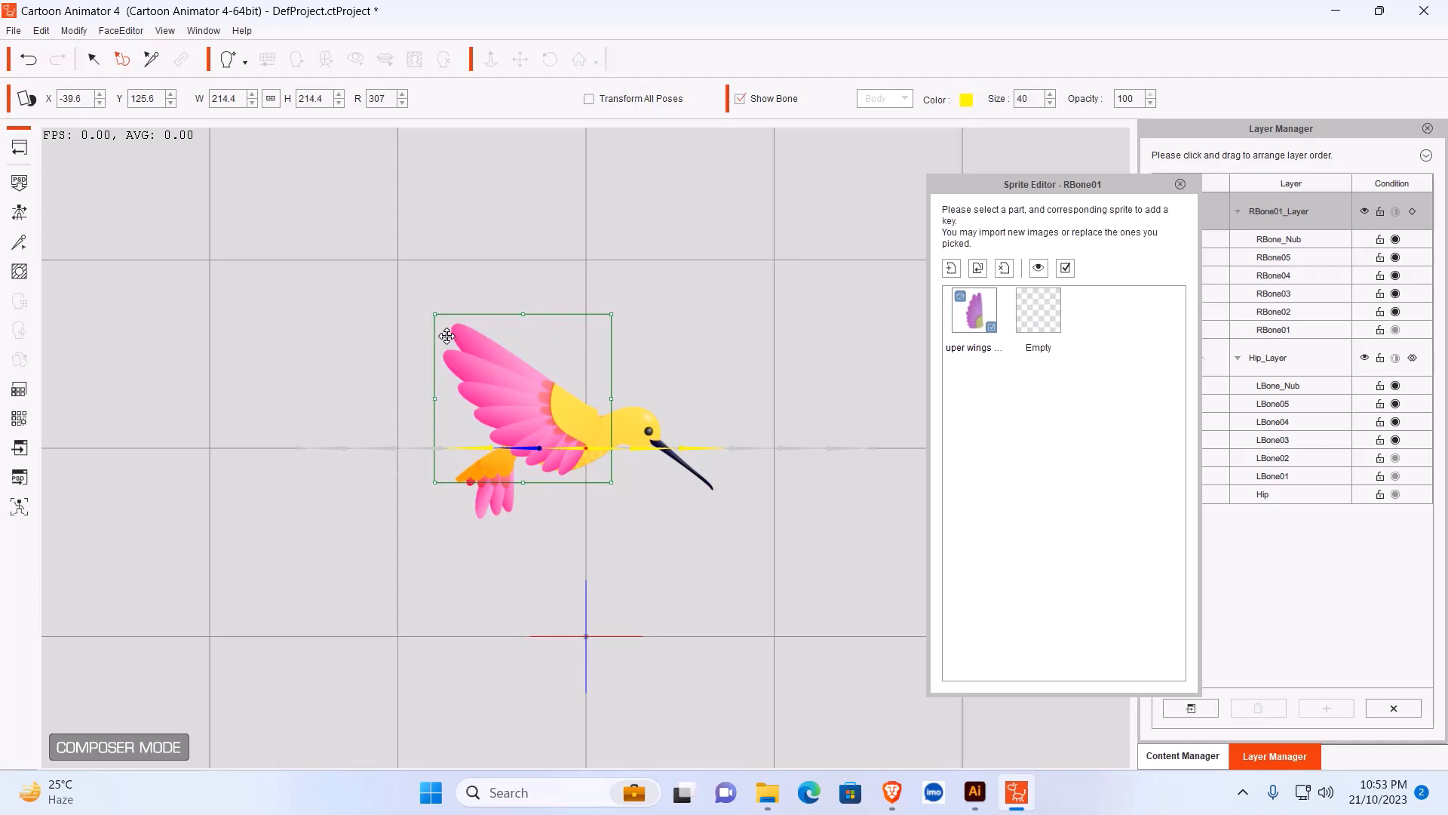
left_click_drag(434, 314, 453, 315)
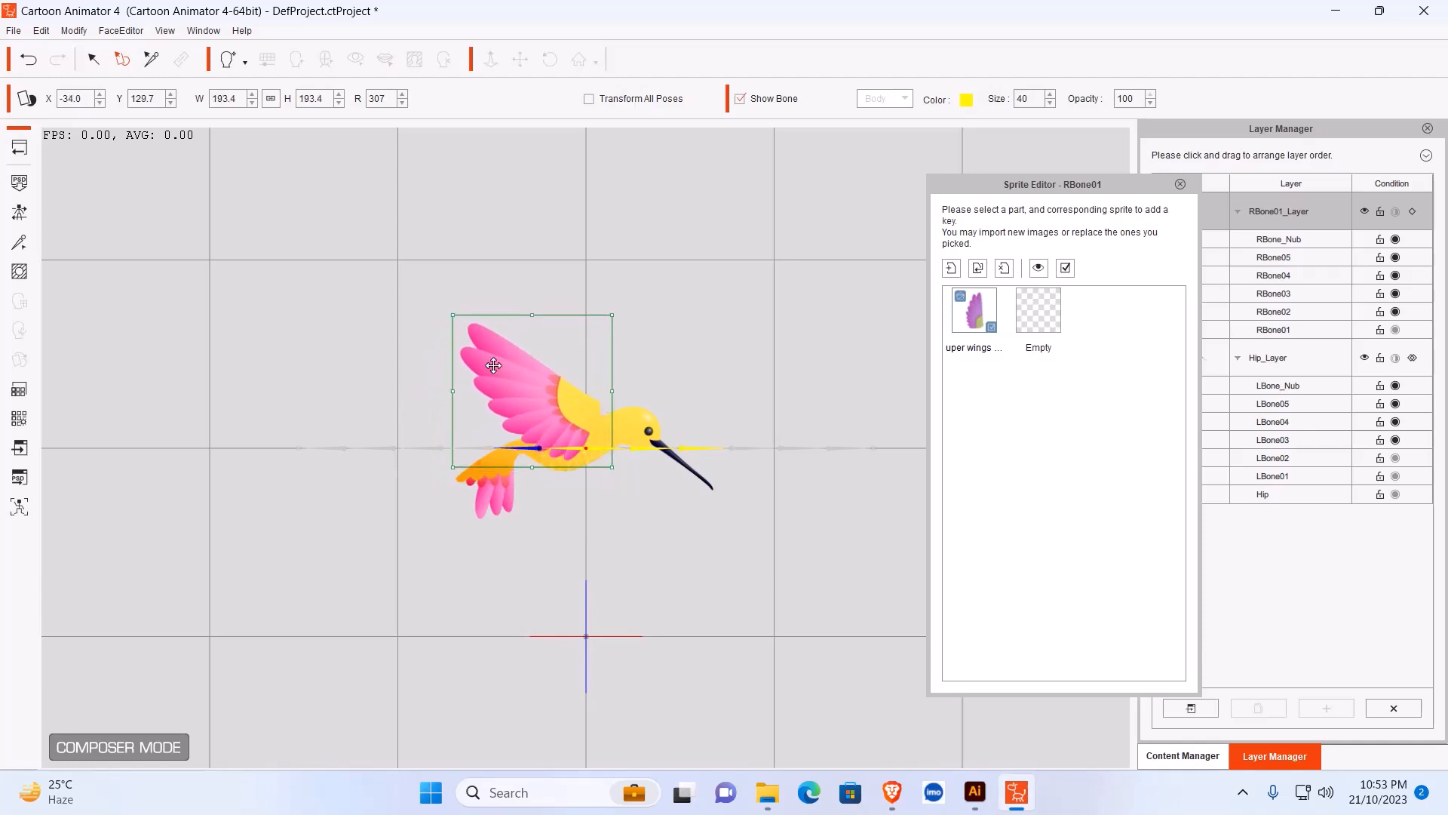
mouse_move(494, 365)
left_mouse_down()
mouse_move(470, 357)
mouse_move(499, 385)
left_mouse_up()
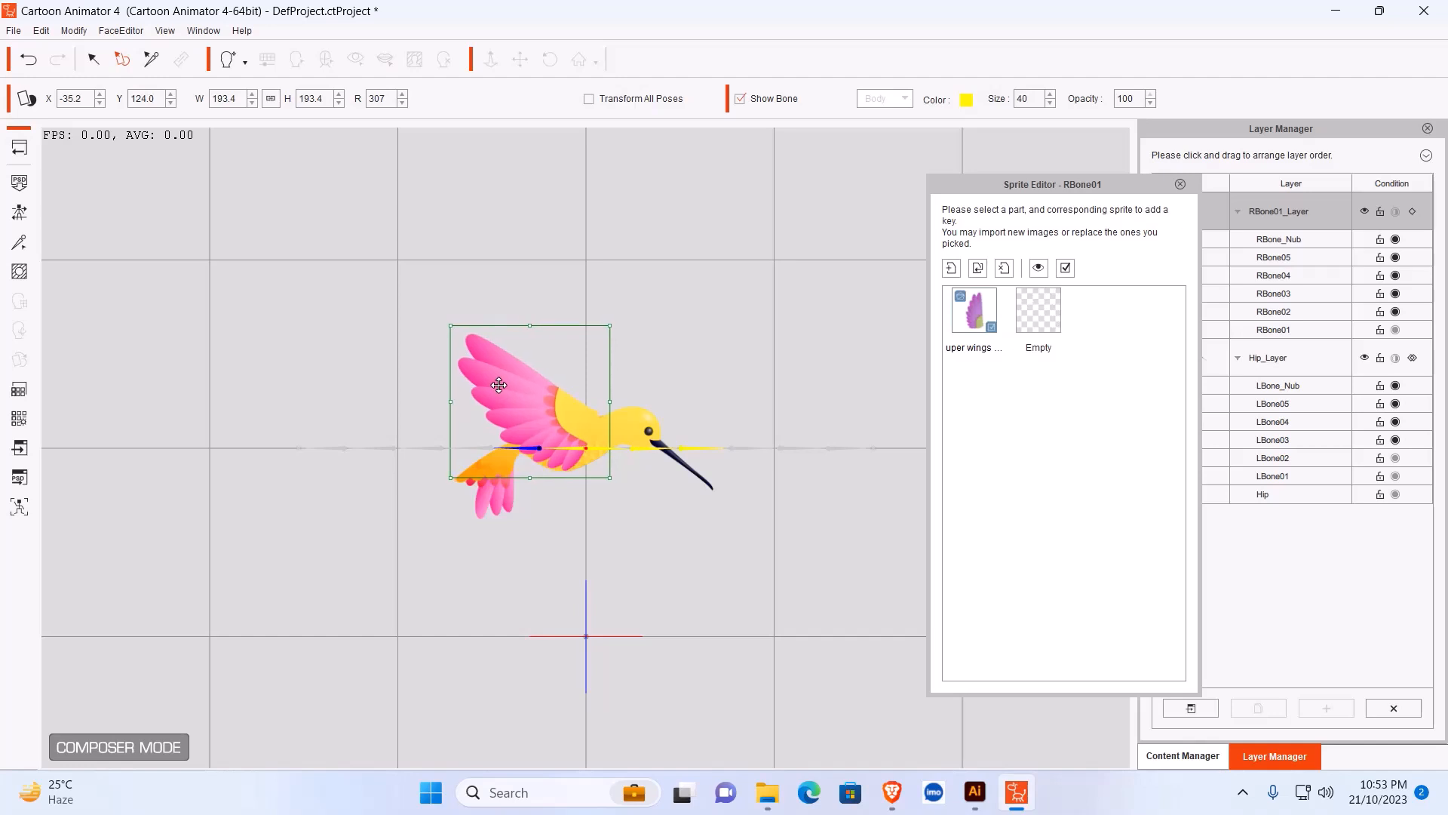
left_click(718, 549)
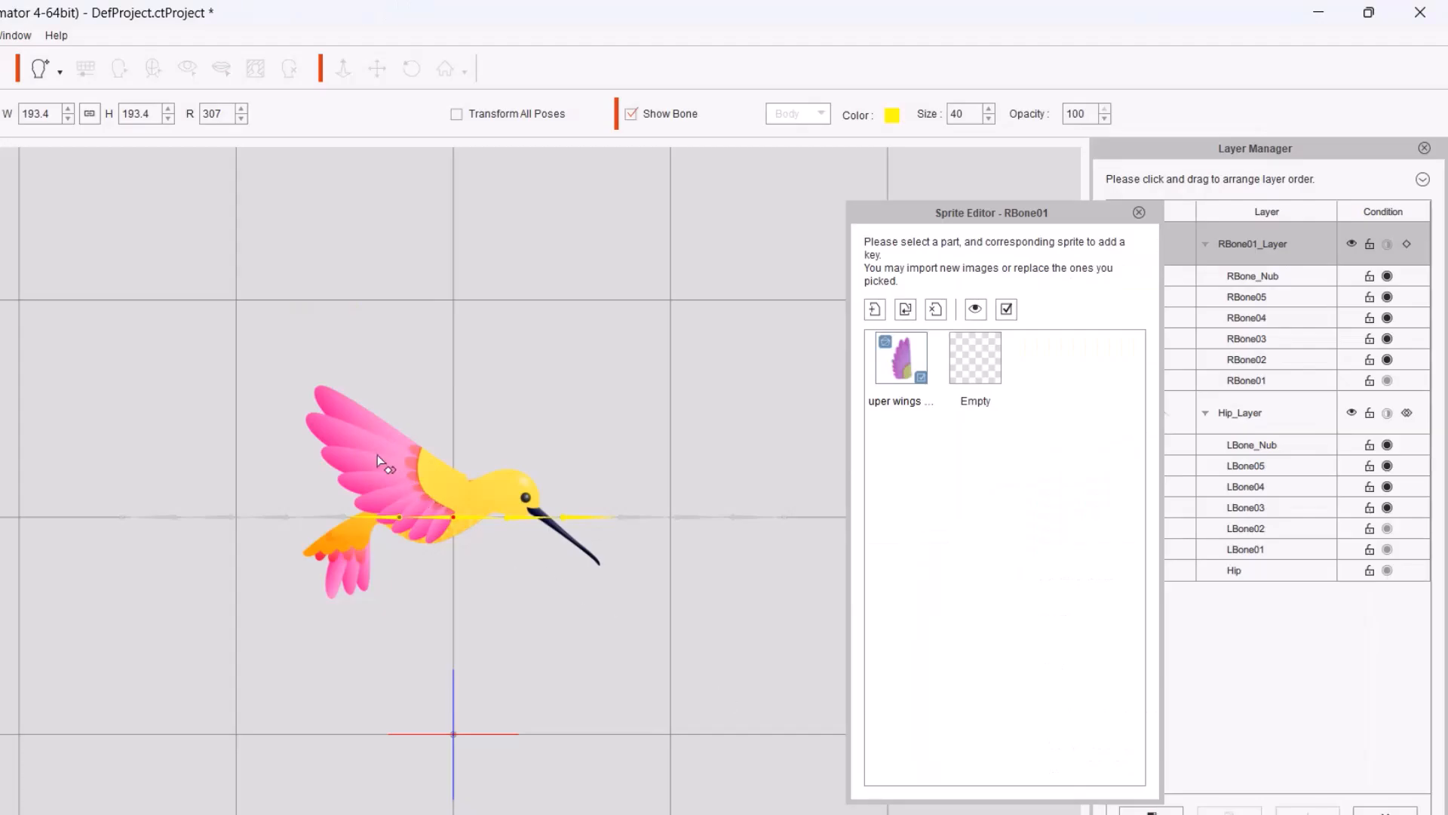
Rotate the upper wing more upright to about 341 degrees and raise it so its base sits on the bird's shoulder.
left_click(377, 455)
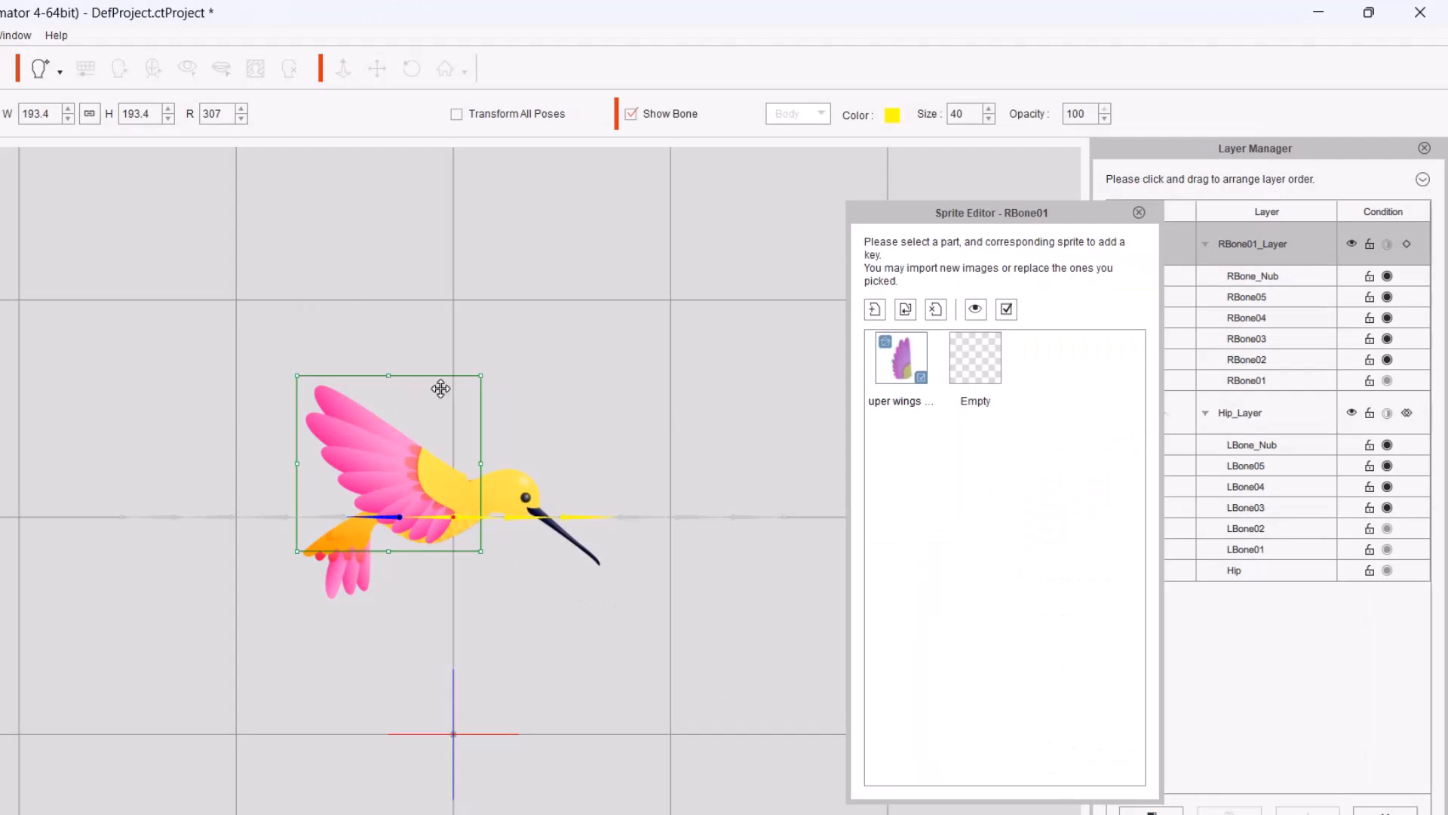
left_click_drag(498, 368, 517, 375)
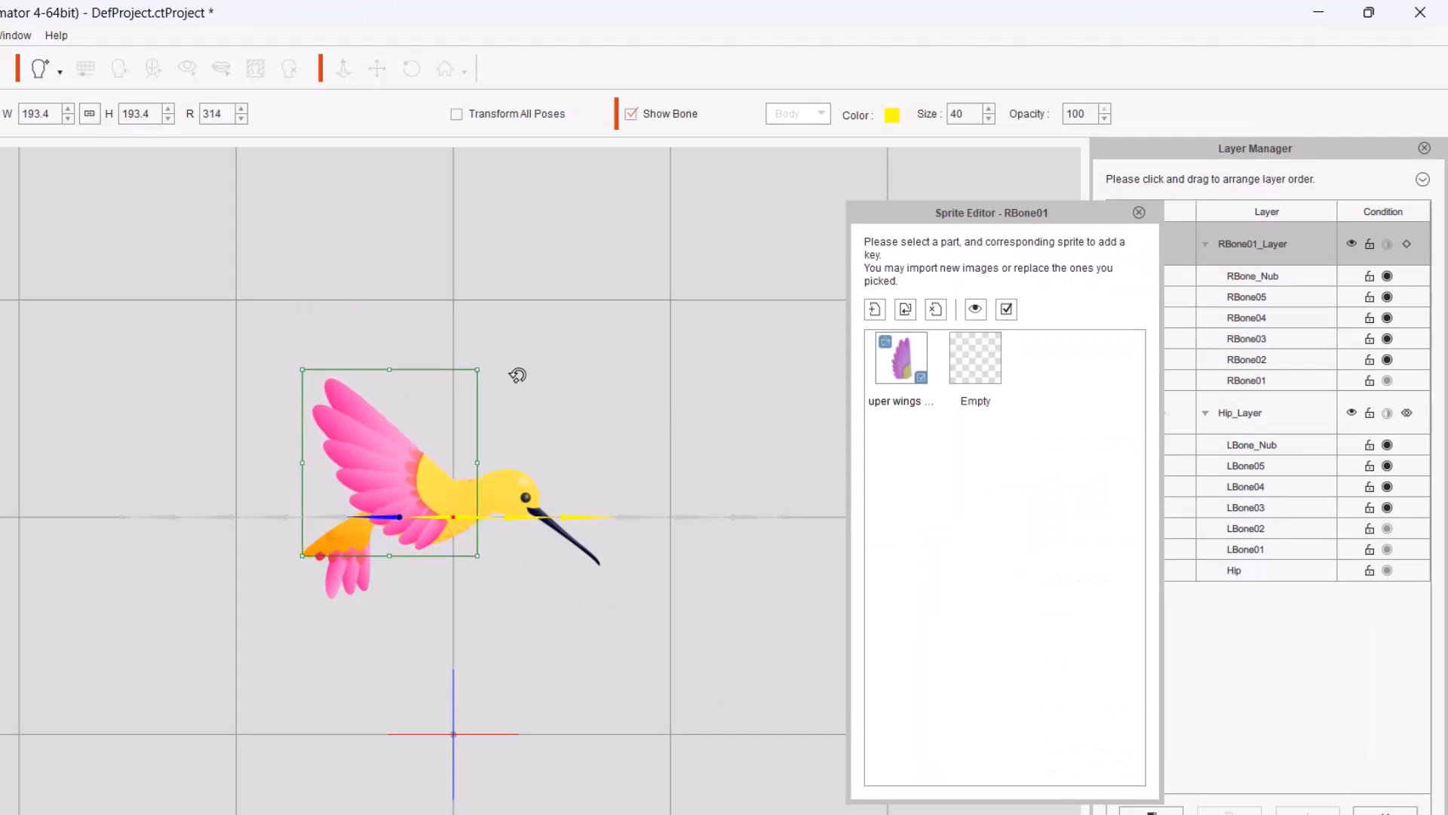
left_click_drag(423, 438, 438, 415)
left_click_drag(498, 333, 517, 359)
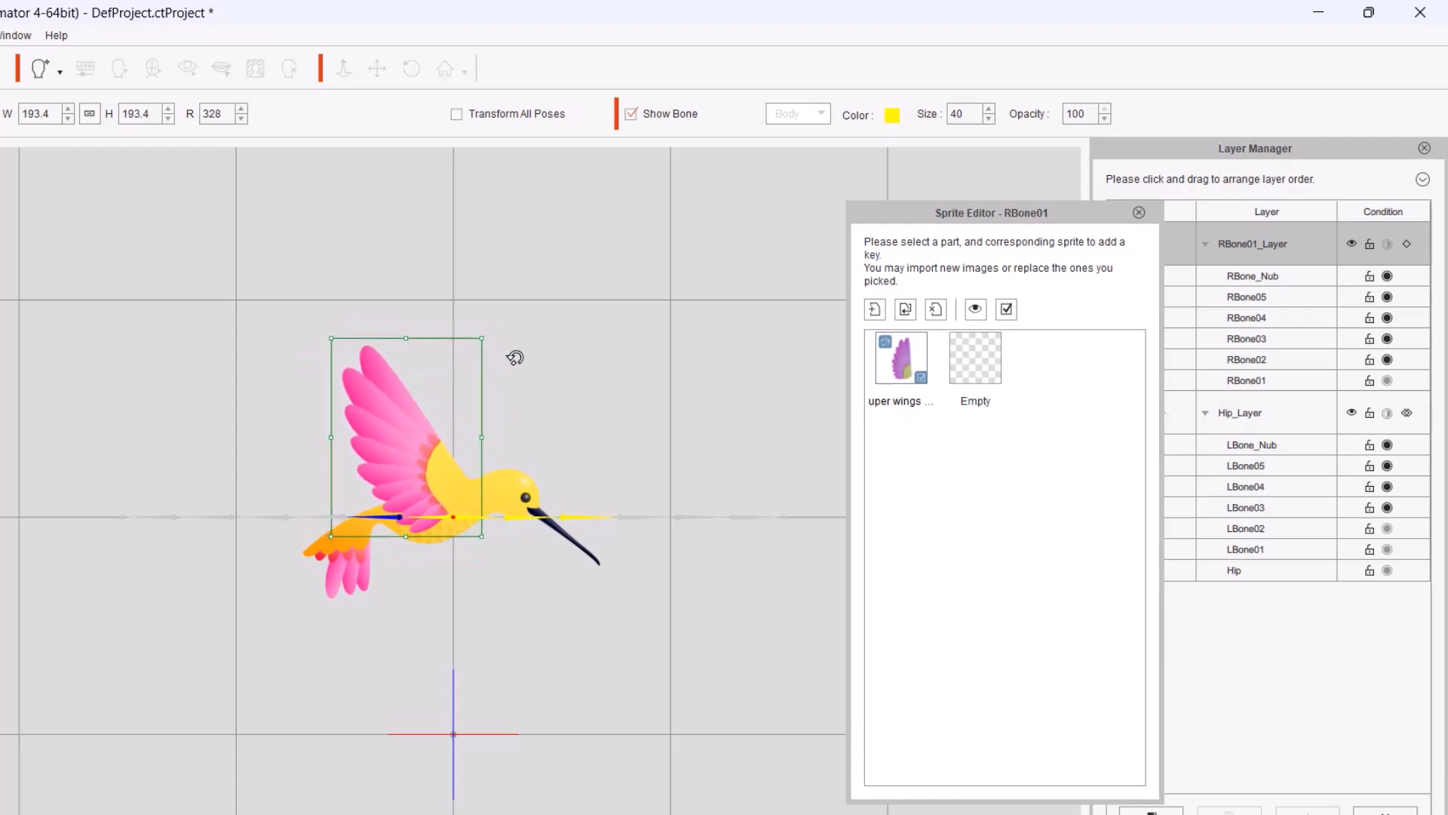
mouse_move(387, 451)
left_mouse_down()
mouse_move(405, 421)
mouse_move(391, 448)
left_mouse_up()
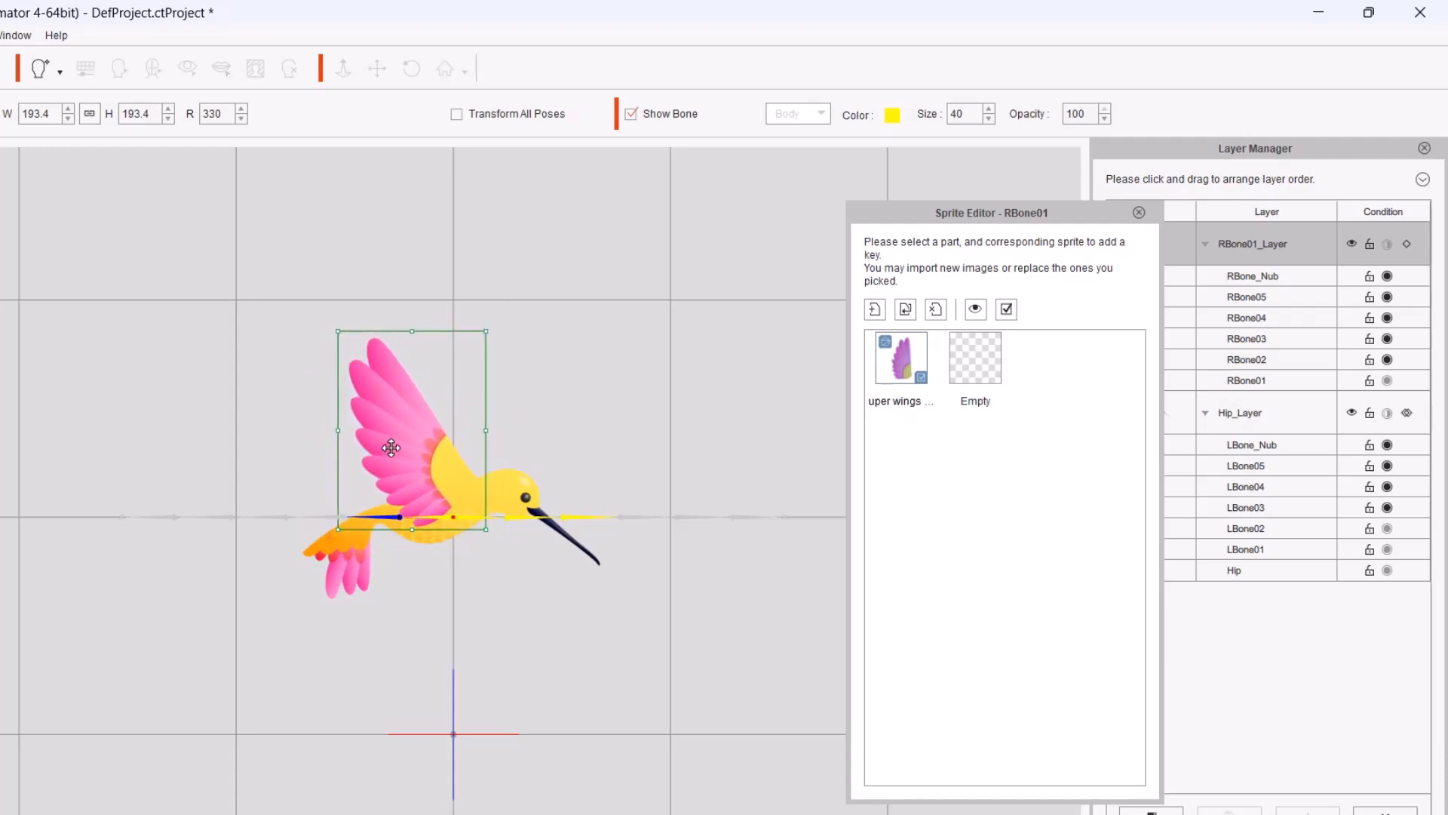
left_click_drag(501, 331, 511, 345)
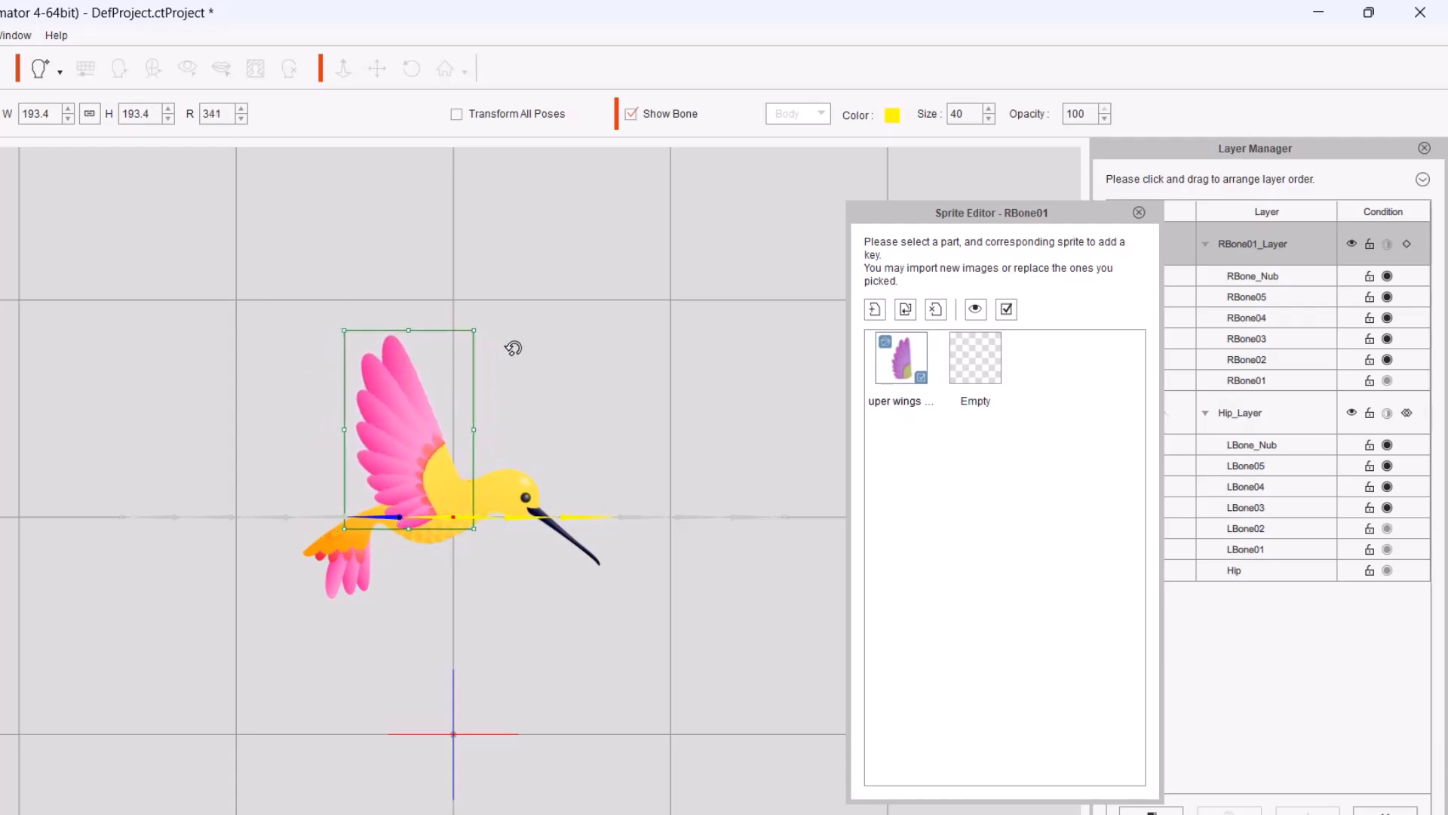
left_click_drag(421, 437, 429, 426)
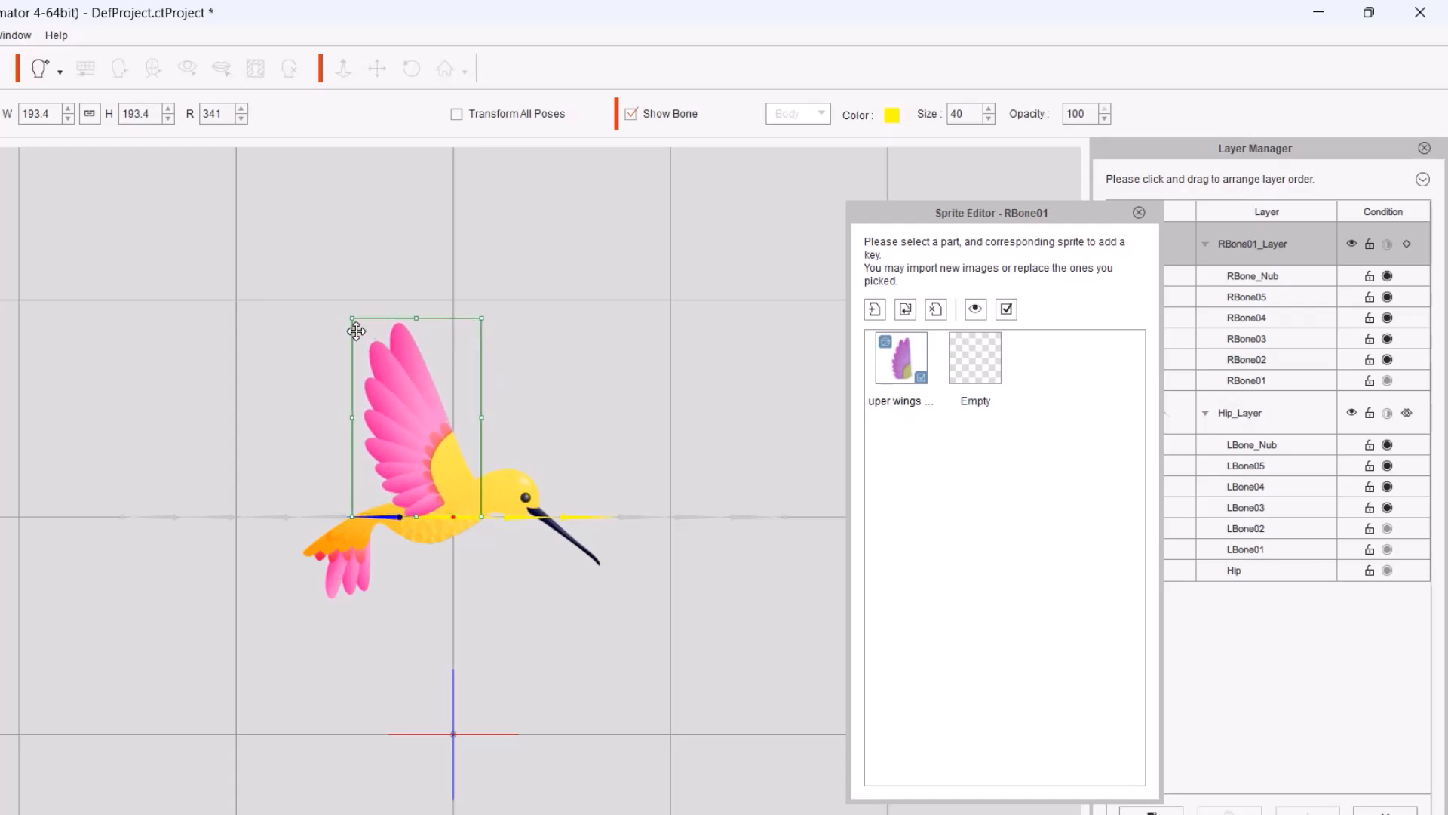
Scale the upper wing to about 183.2, rotate it to about 346 degrees and align its base with the shoulder.
left_click_drag(353, 318, 360, 327)
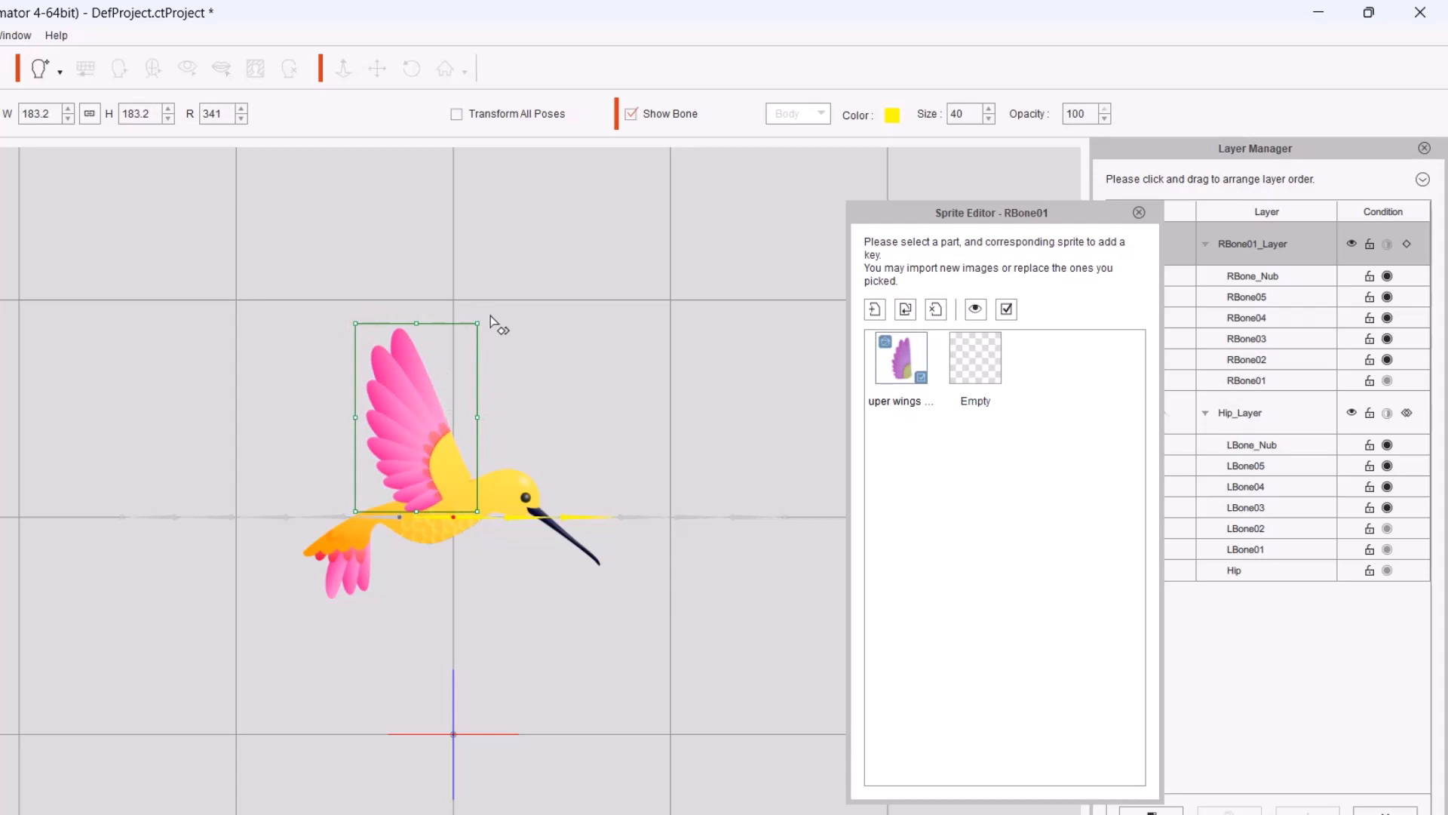
left_click_drag(488, 320, 495, 327)
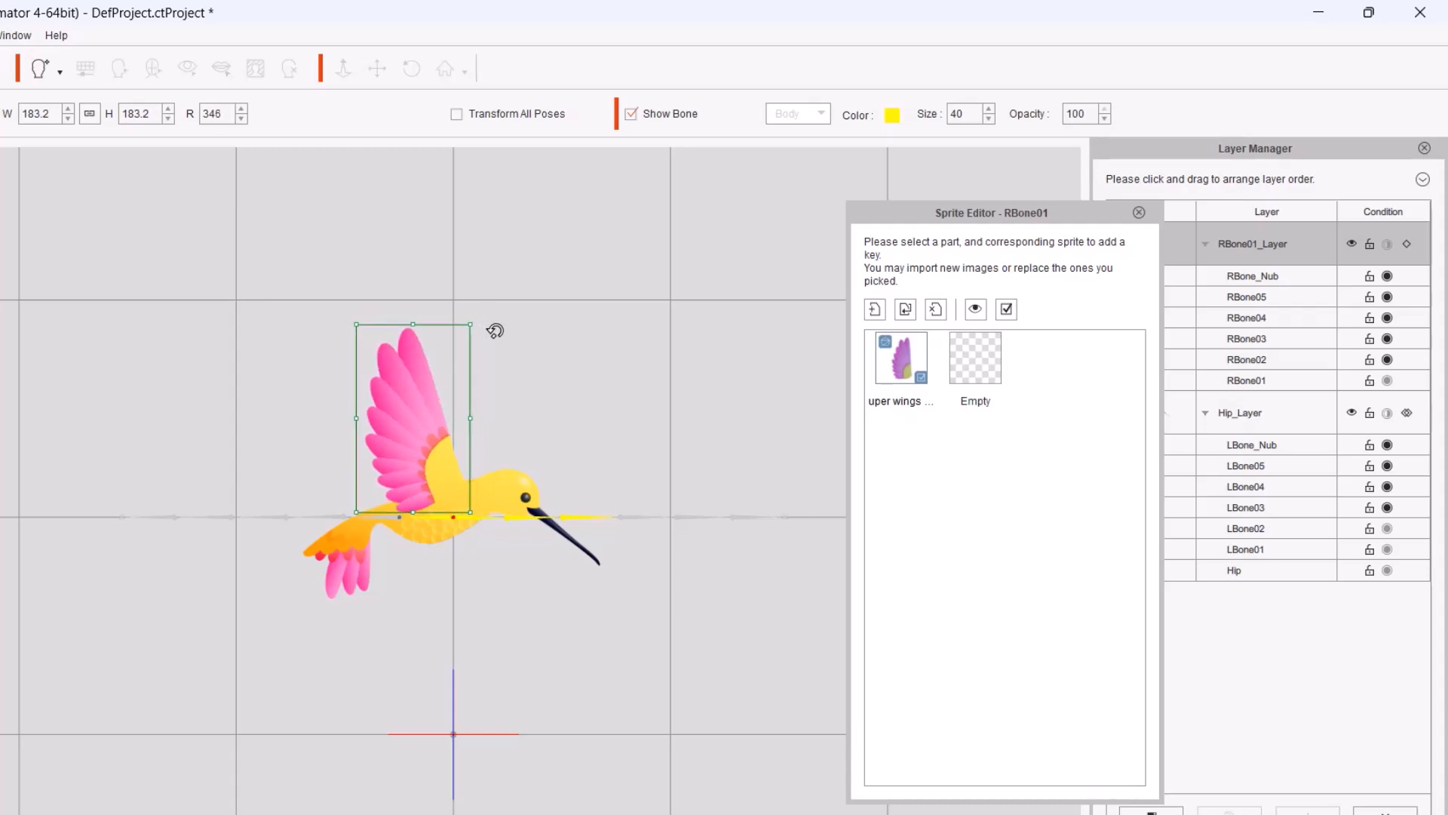
left_click_drag(423, 401, 438, 394)
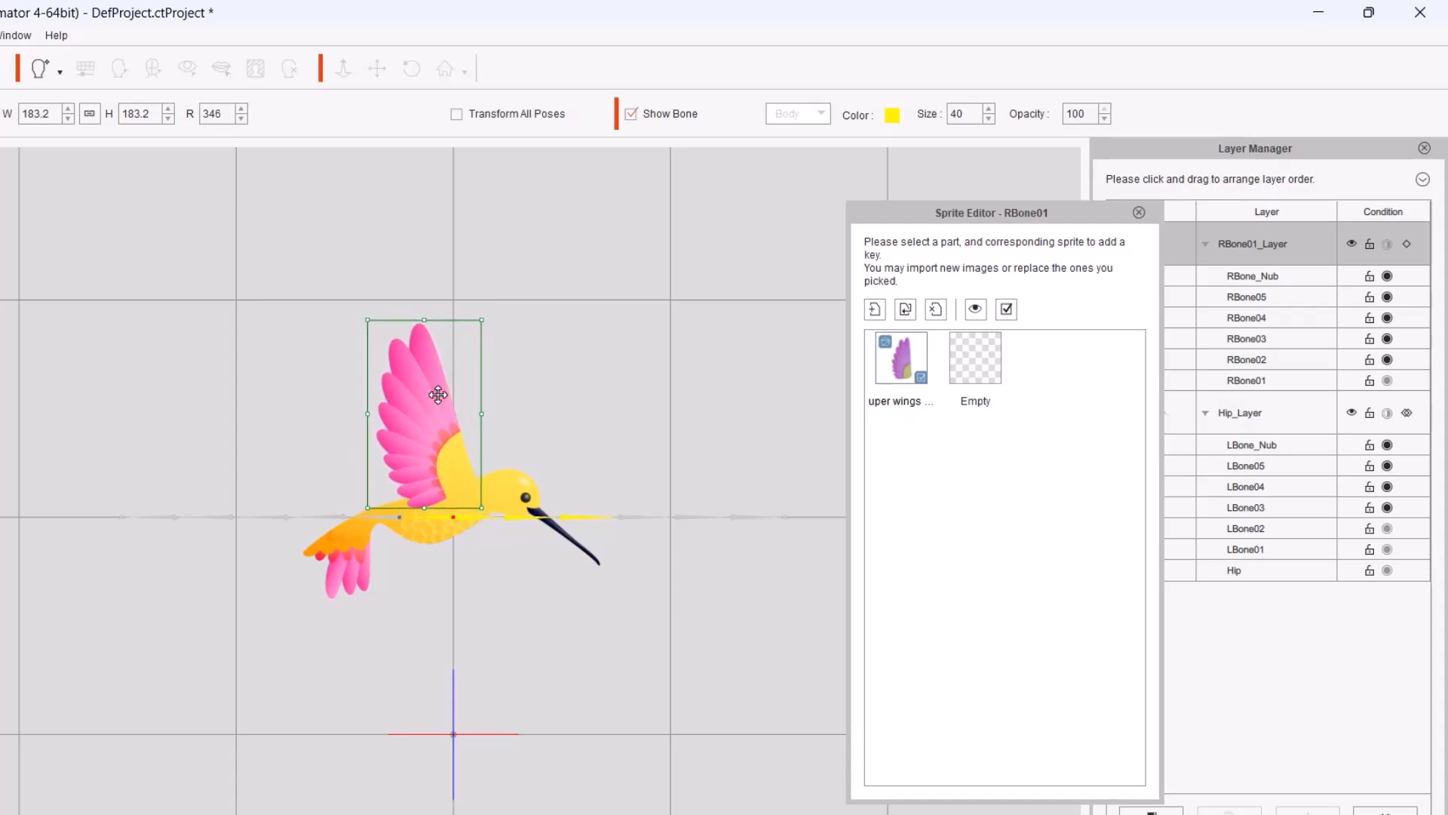
left_click(567, 410)
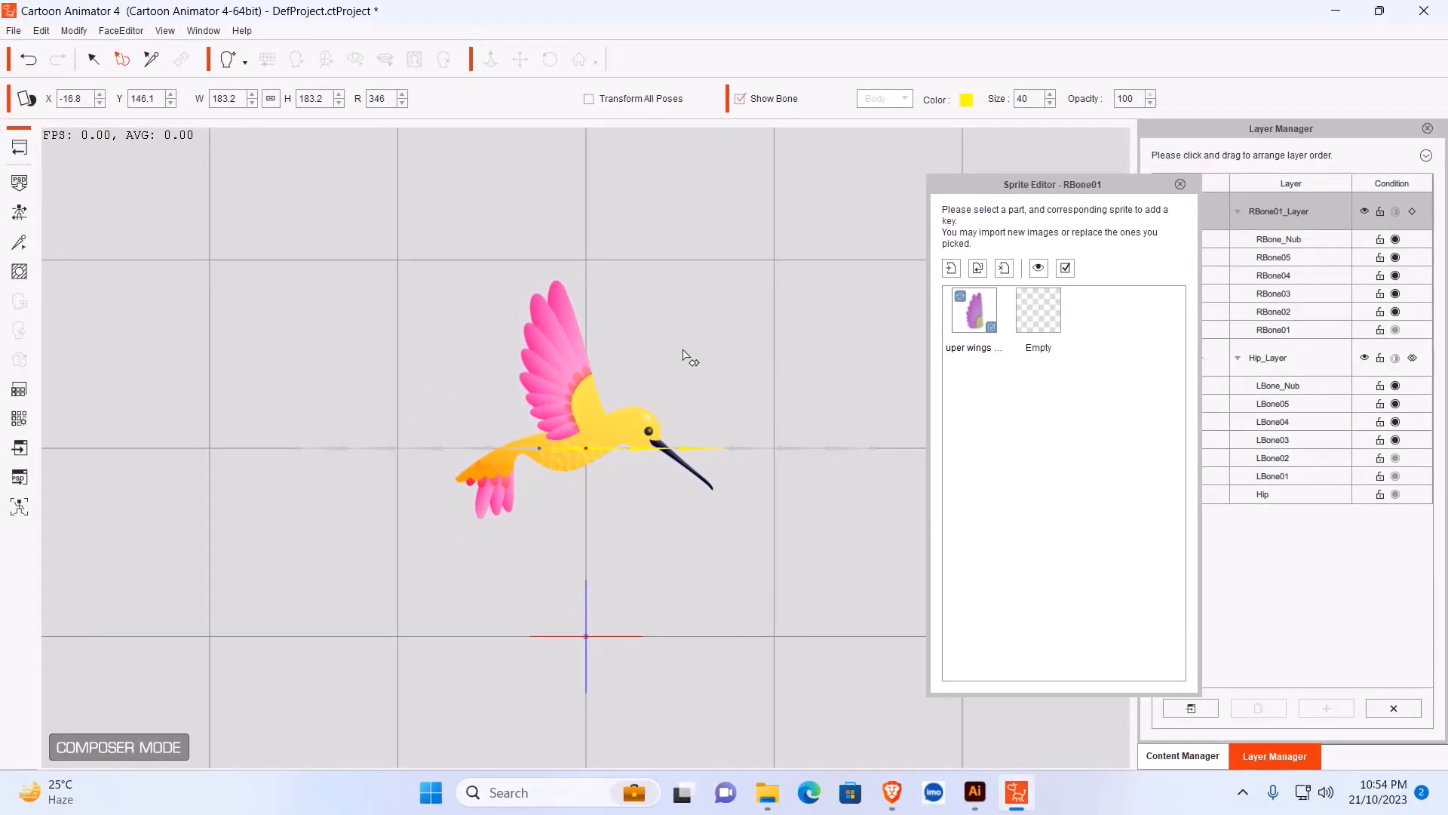
left_click(634, 451)
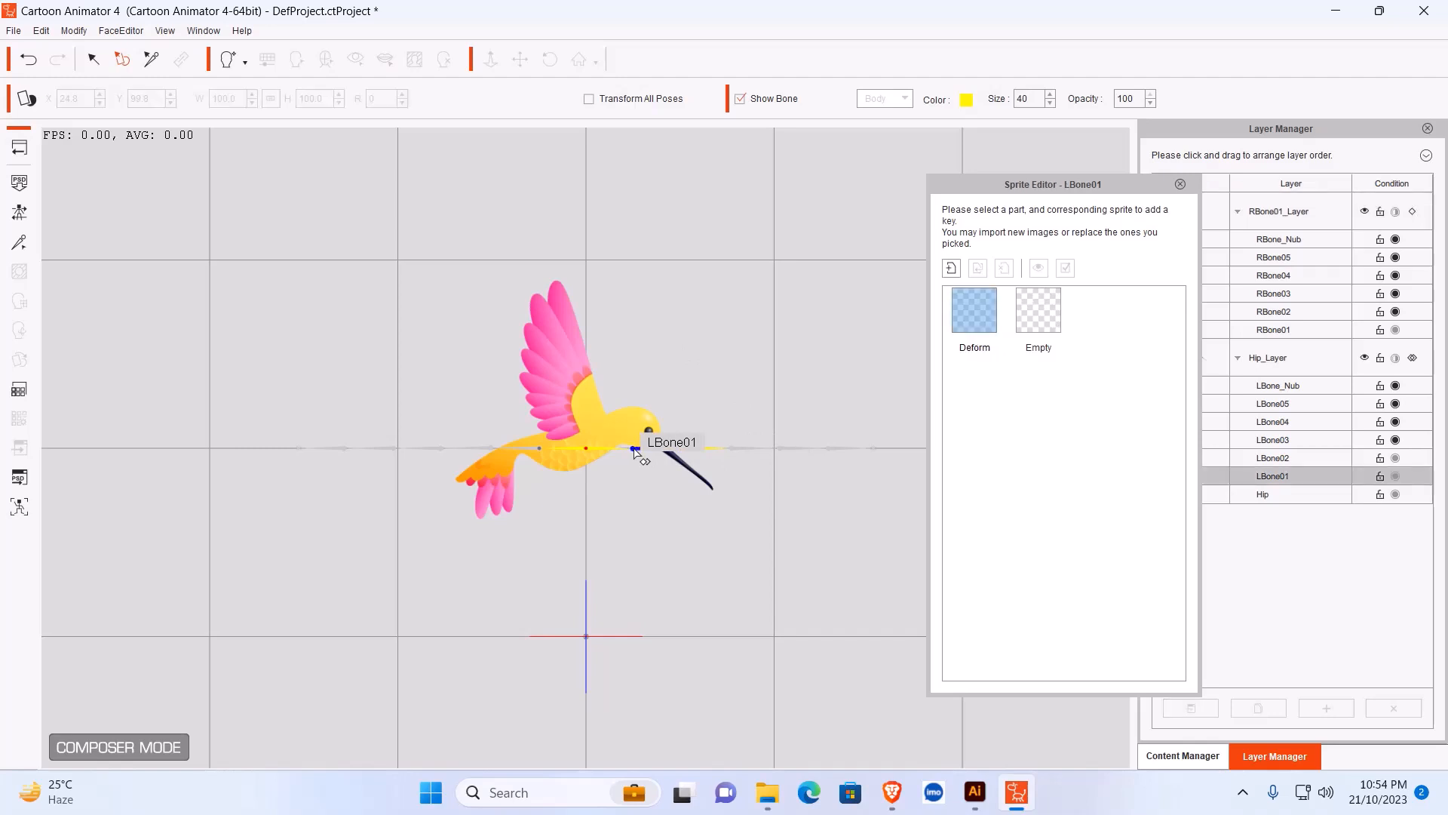
left_click(949, 269)
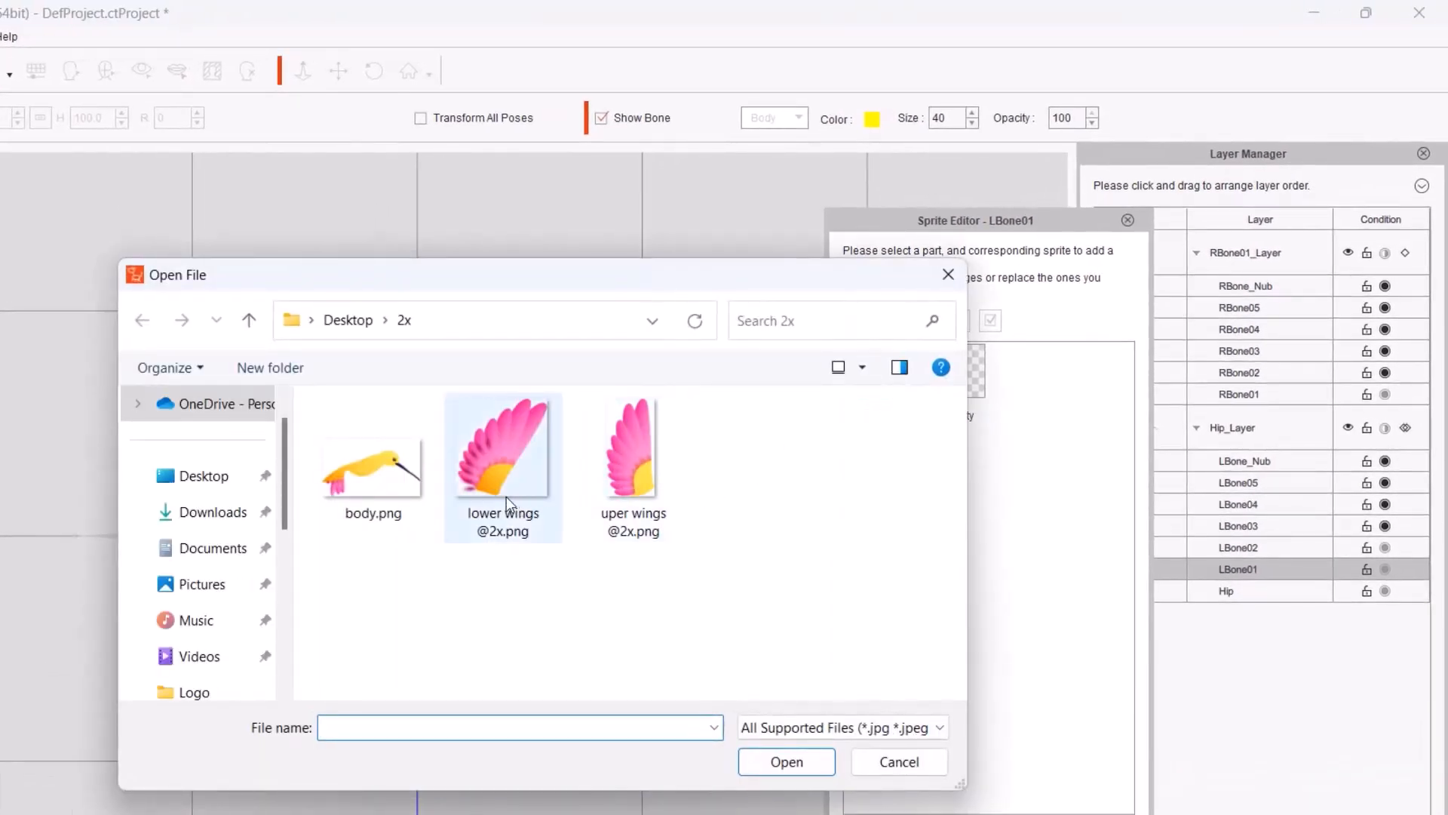
left_click(505, 500)
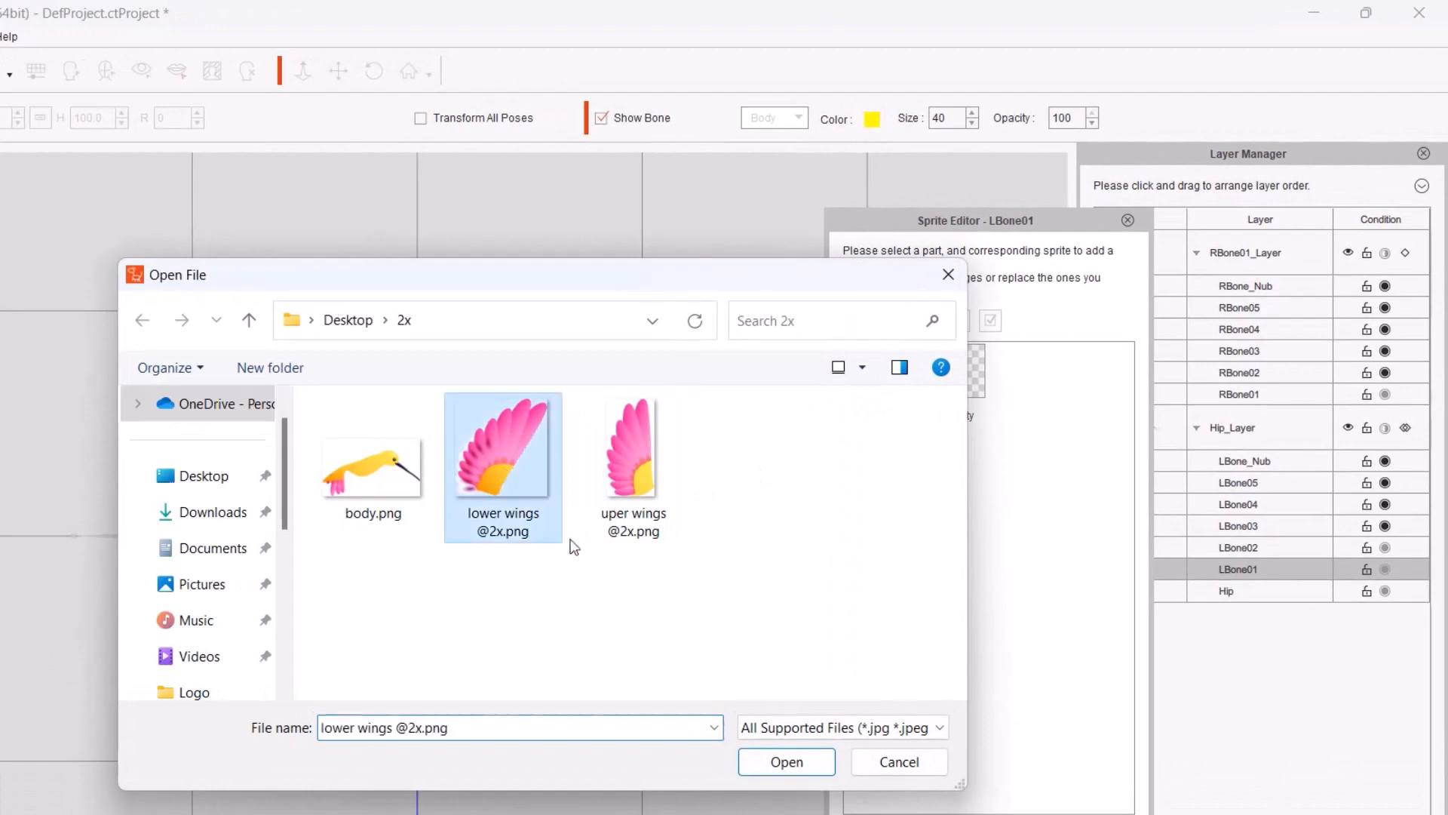
left_click(786, 762)
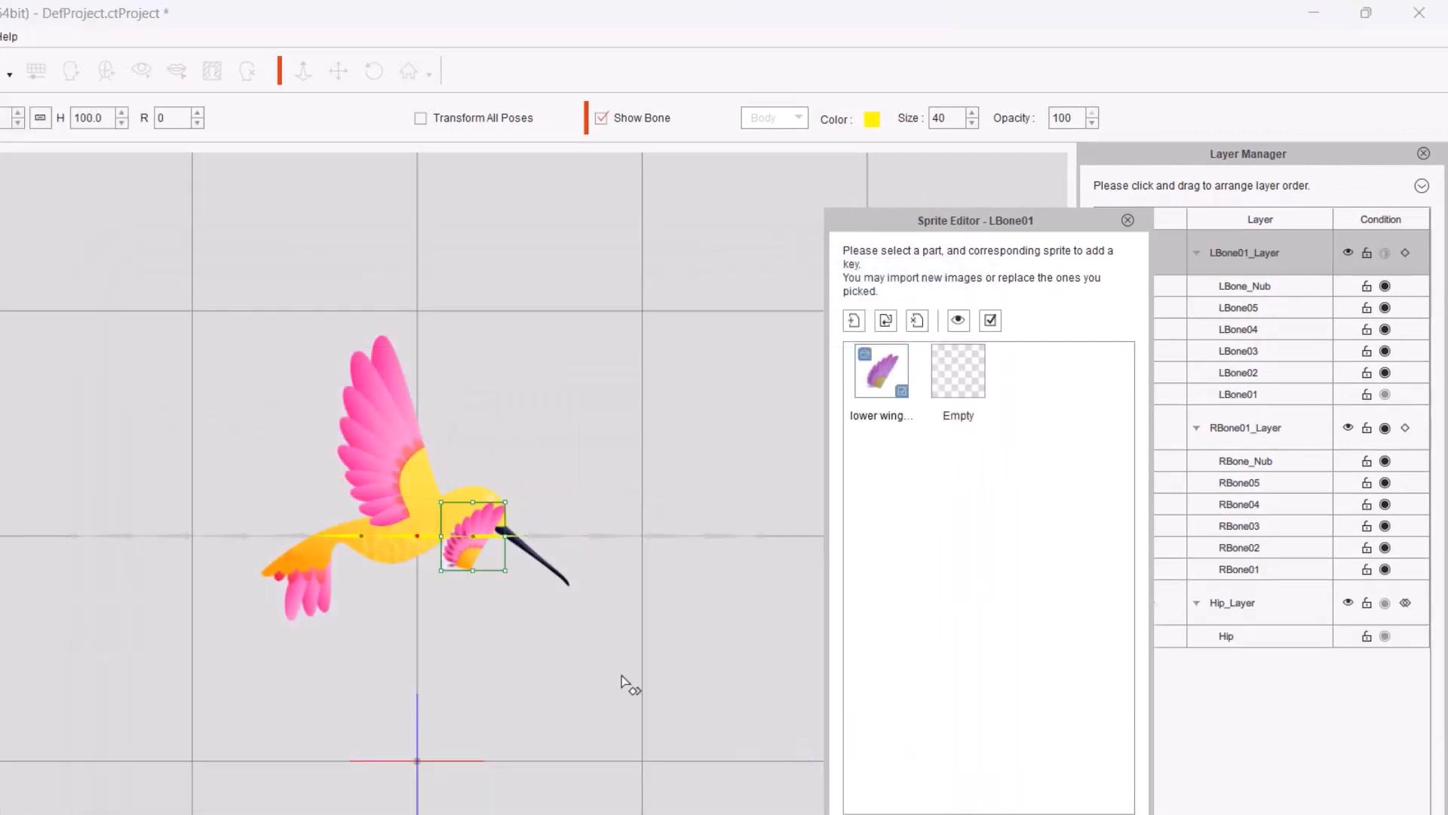
left_click_drag(507, 503, 543, 460)
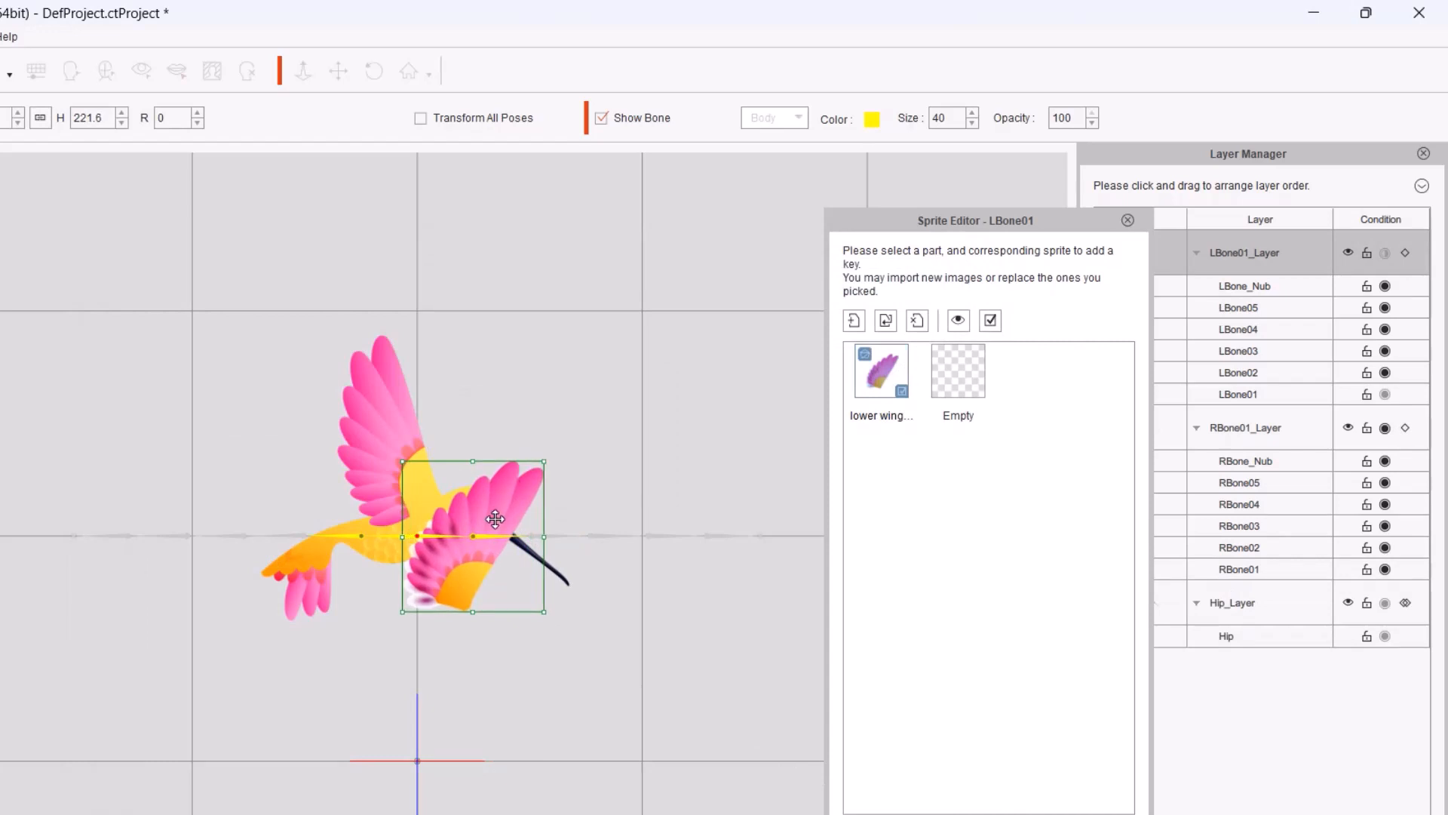
left_click_drag(495, 519, 458, 390)
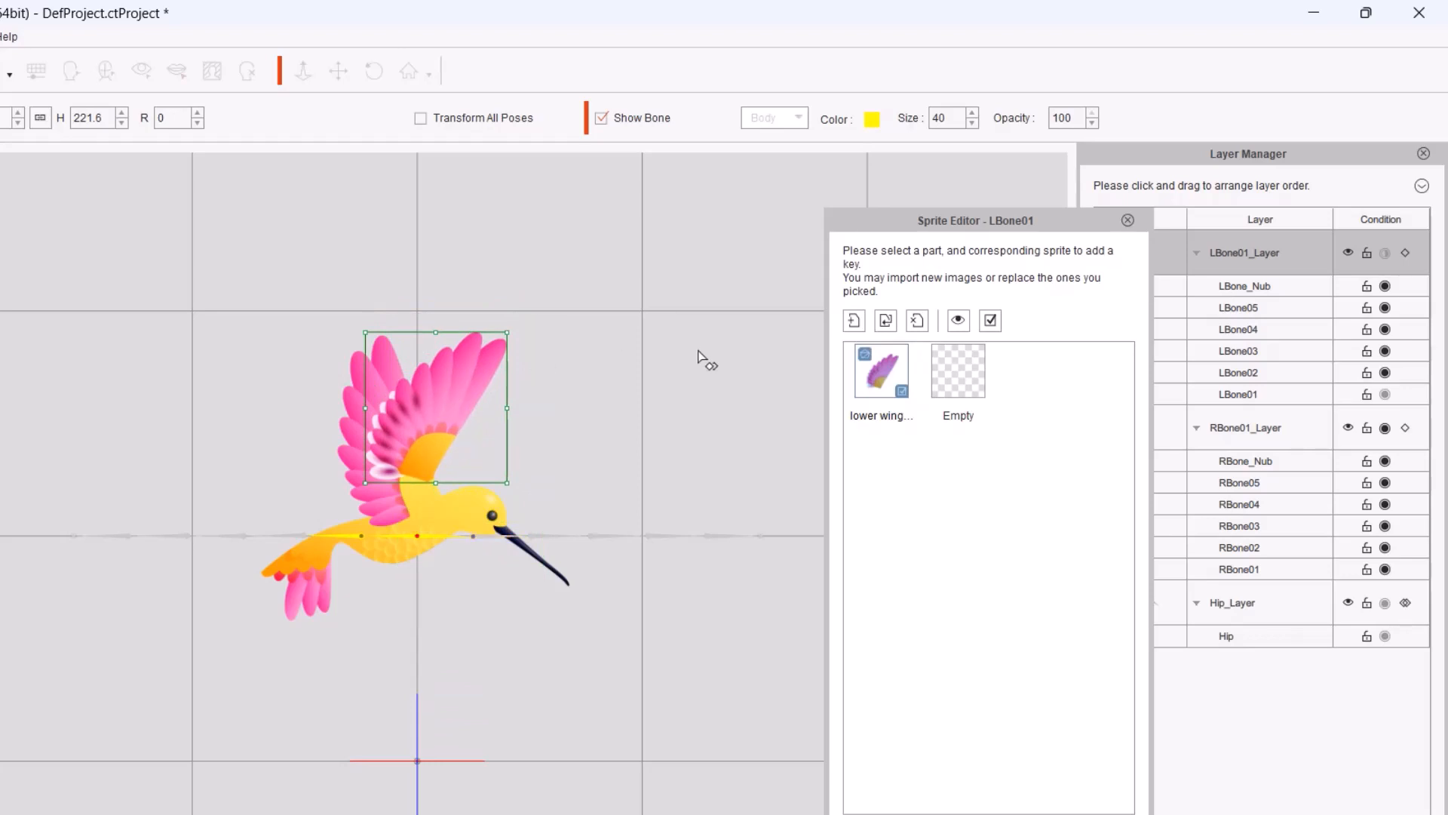
Close the Sprite Editor and move LBone01_Layer below Hip_Layer so the lower wing lies behind the body.
left_click(1127, 220)
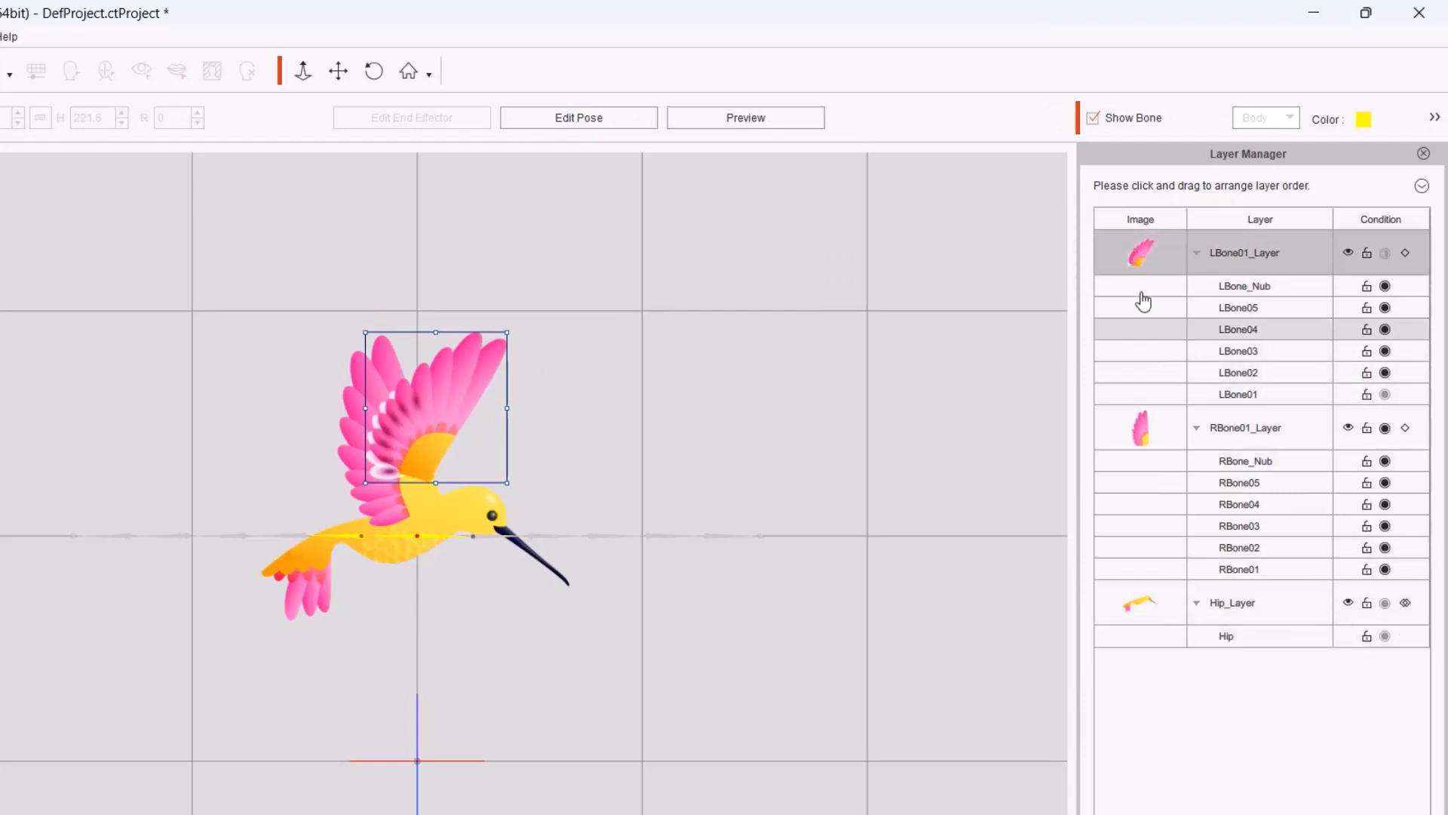
left_click_drag(1245, 249, 1268, 426)
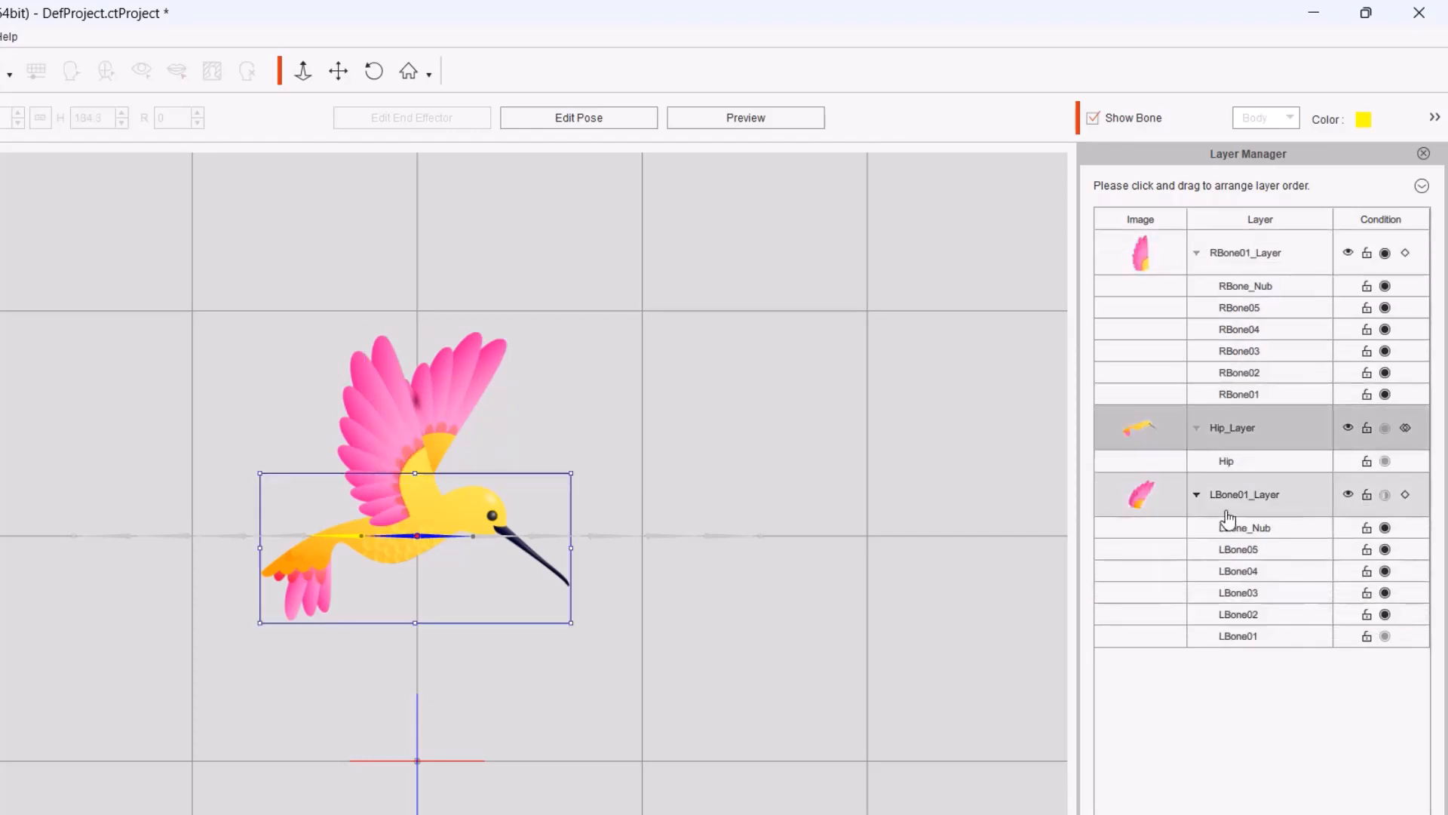
left_click(1249, 493)
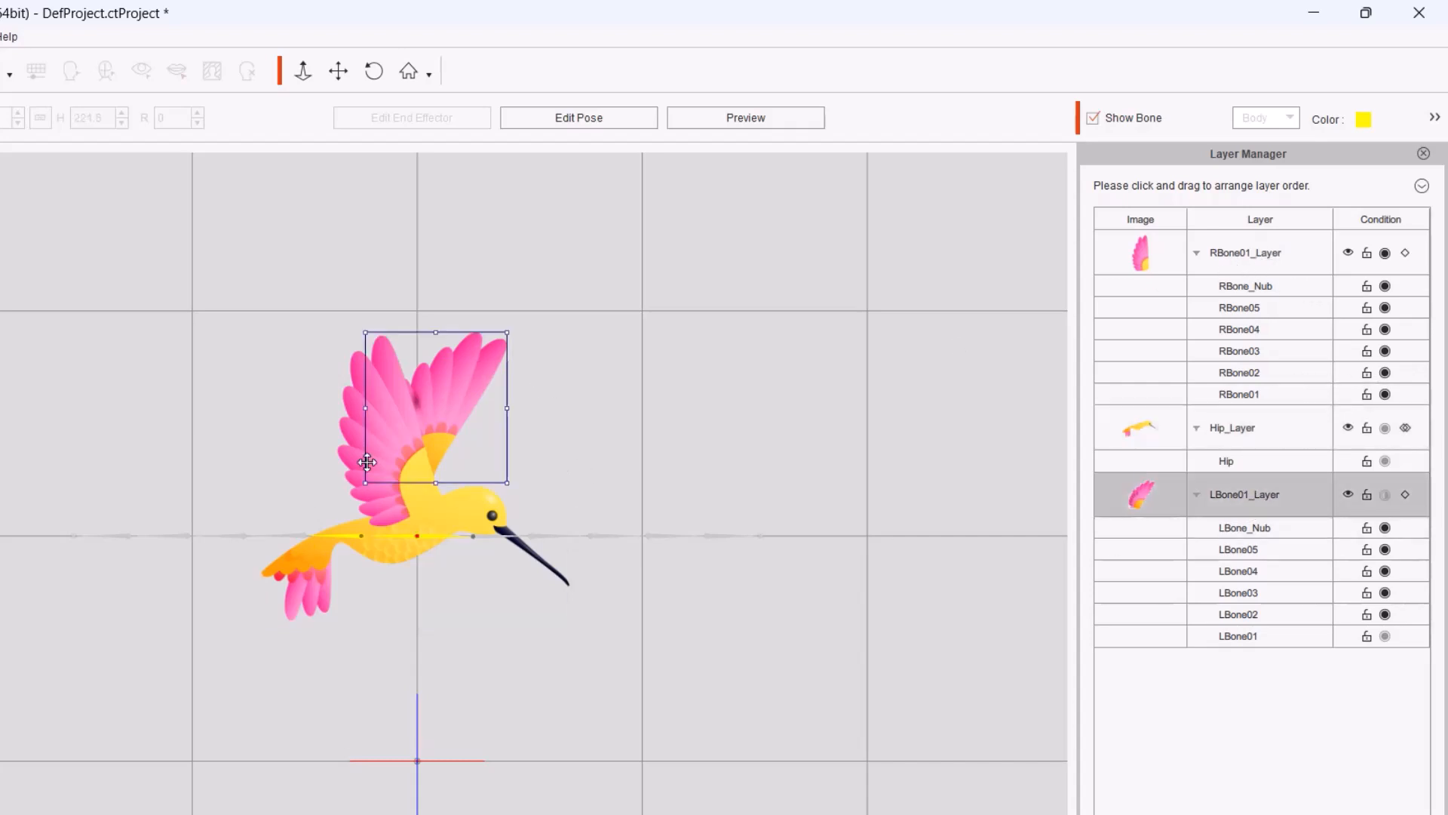
Reopen the lower wing in the Sprite Editor, rotate it to about 351 degrees and position its base behind the shoulder.
mouse_move(437, 402)
left_mouse_down()
mouse_move(437, 389)
mouse_move(472, 386)
mouse_move(451, 409)
mouse_move(446, 389)
left_mouse_up()
double_click(460, 371)
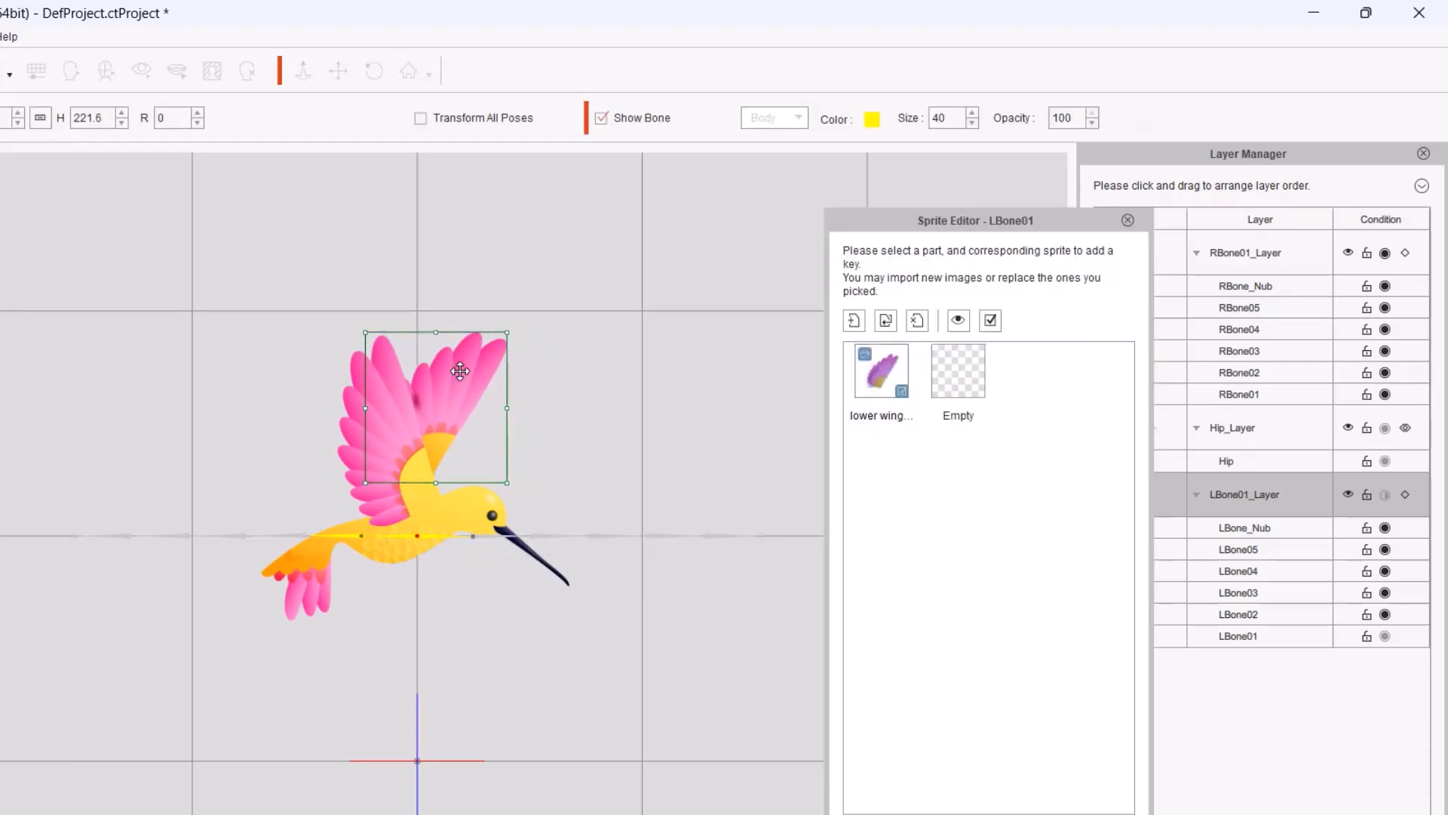
left_click_drag(514, 327, 487, 323)
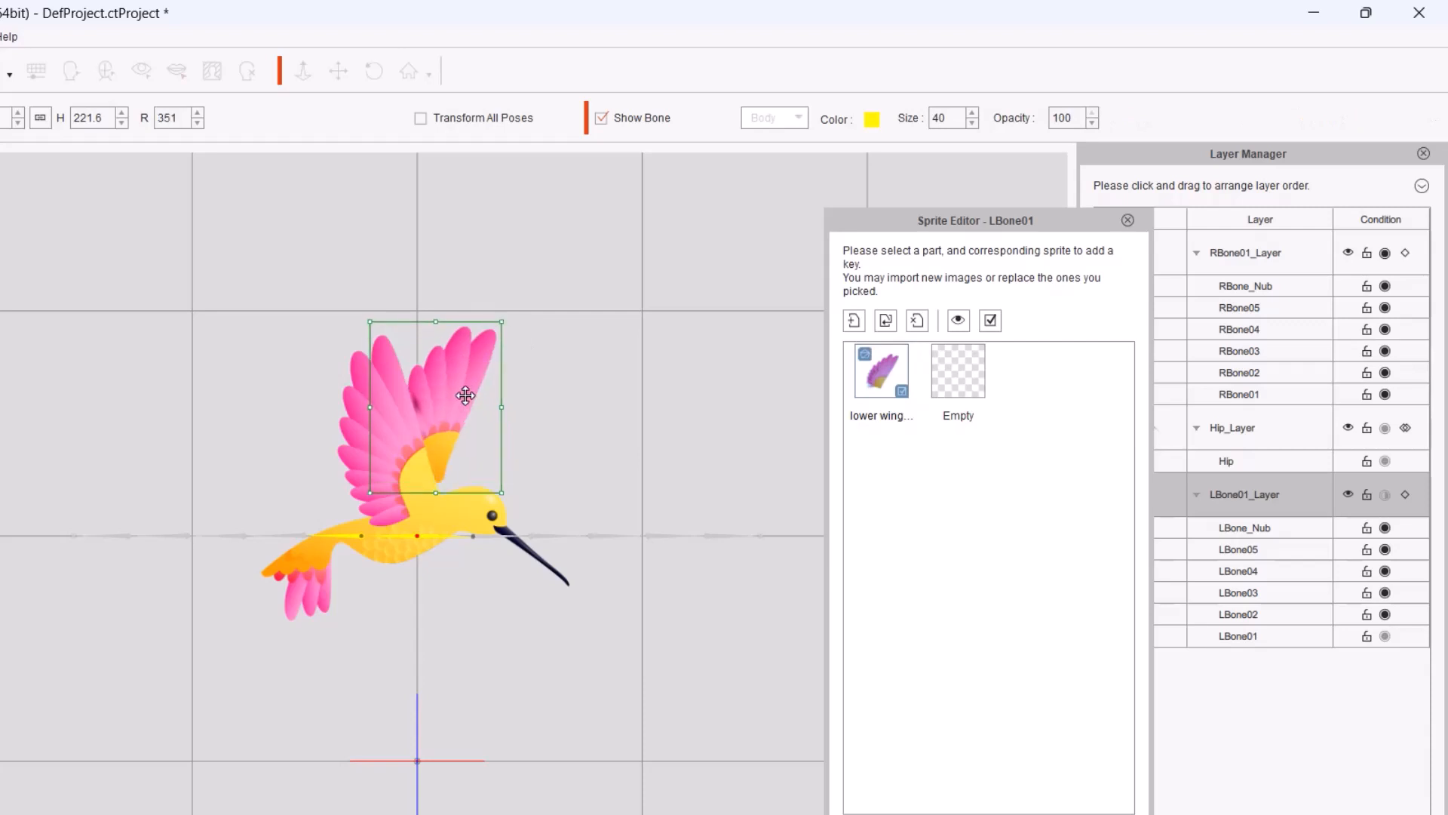
left_click_drag(466, 390, 460, 414)
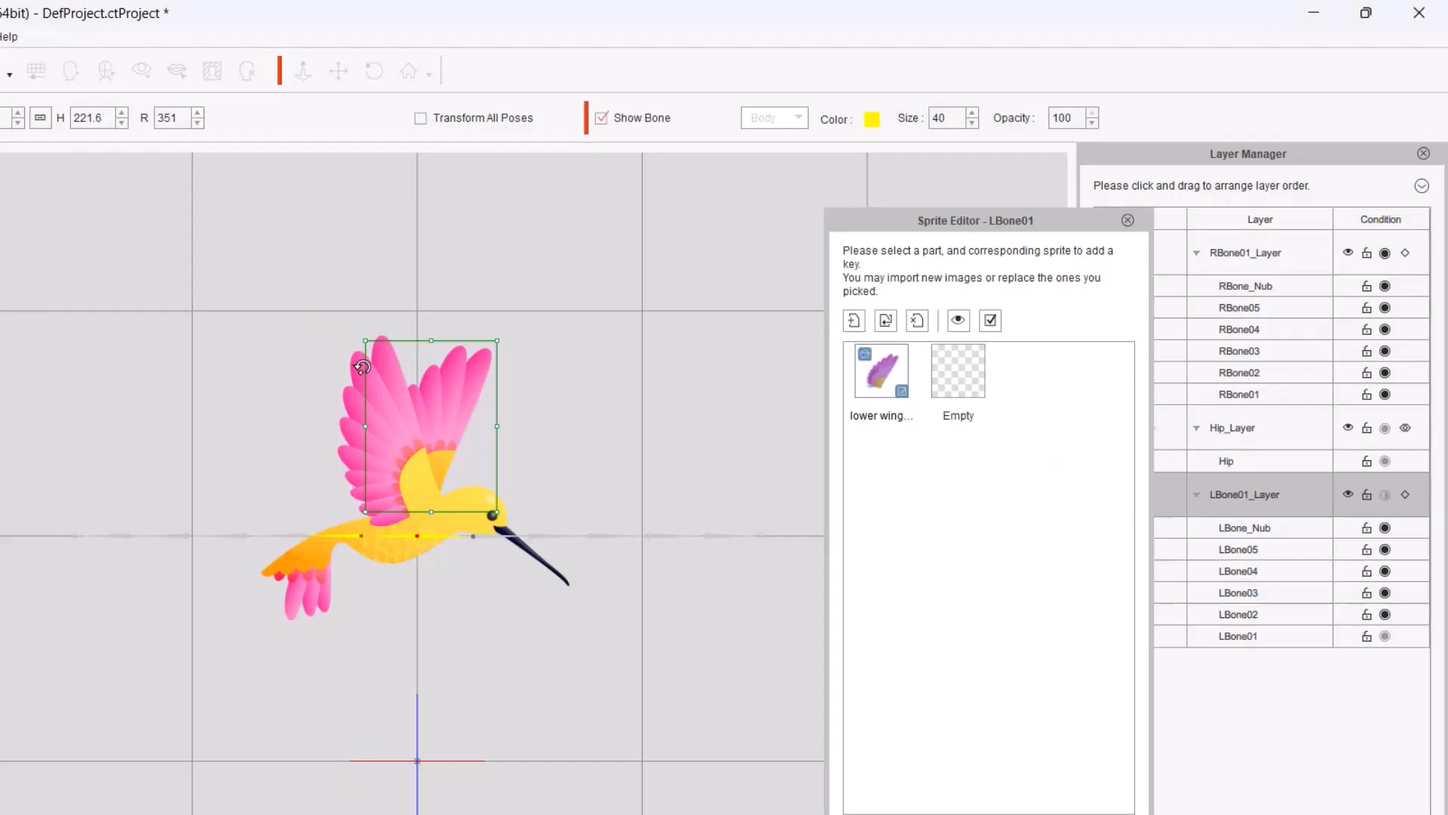
left_click_drag(451, 398, 458, 396)
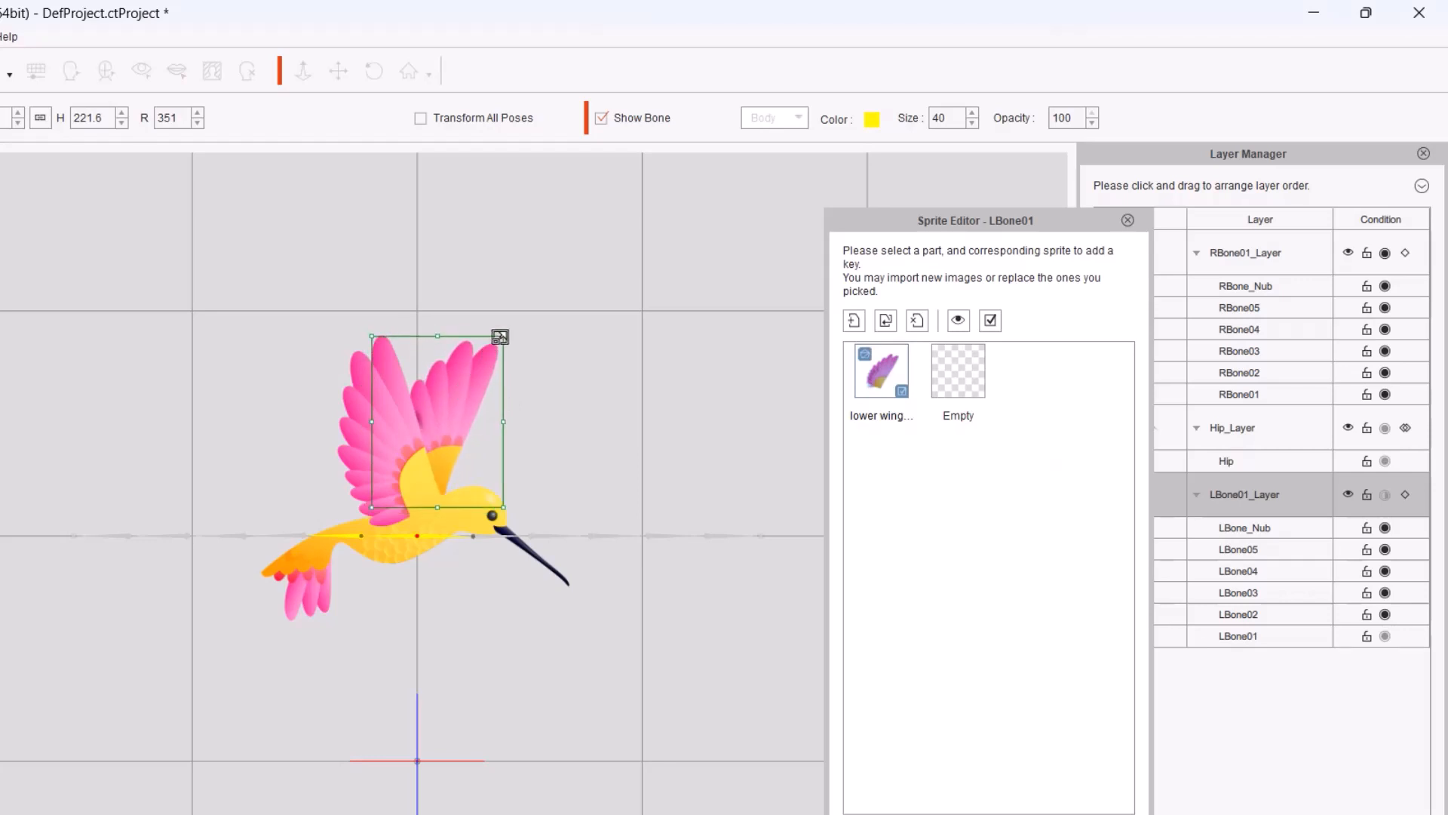
Enlarge the lower wing sprite to a scale of about 243.7, reposition its base behind the shoulder and close the Sprite Editor.
left_click_drag(500, 336, 512, 320)
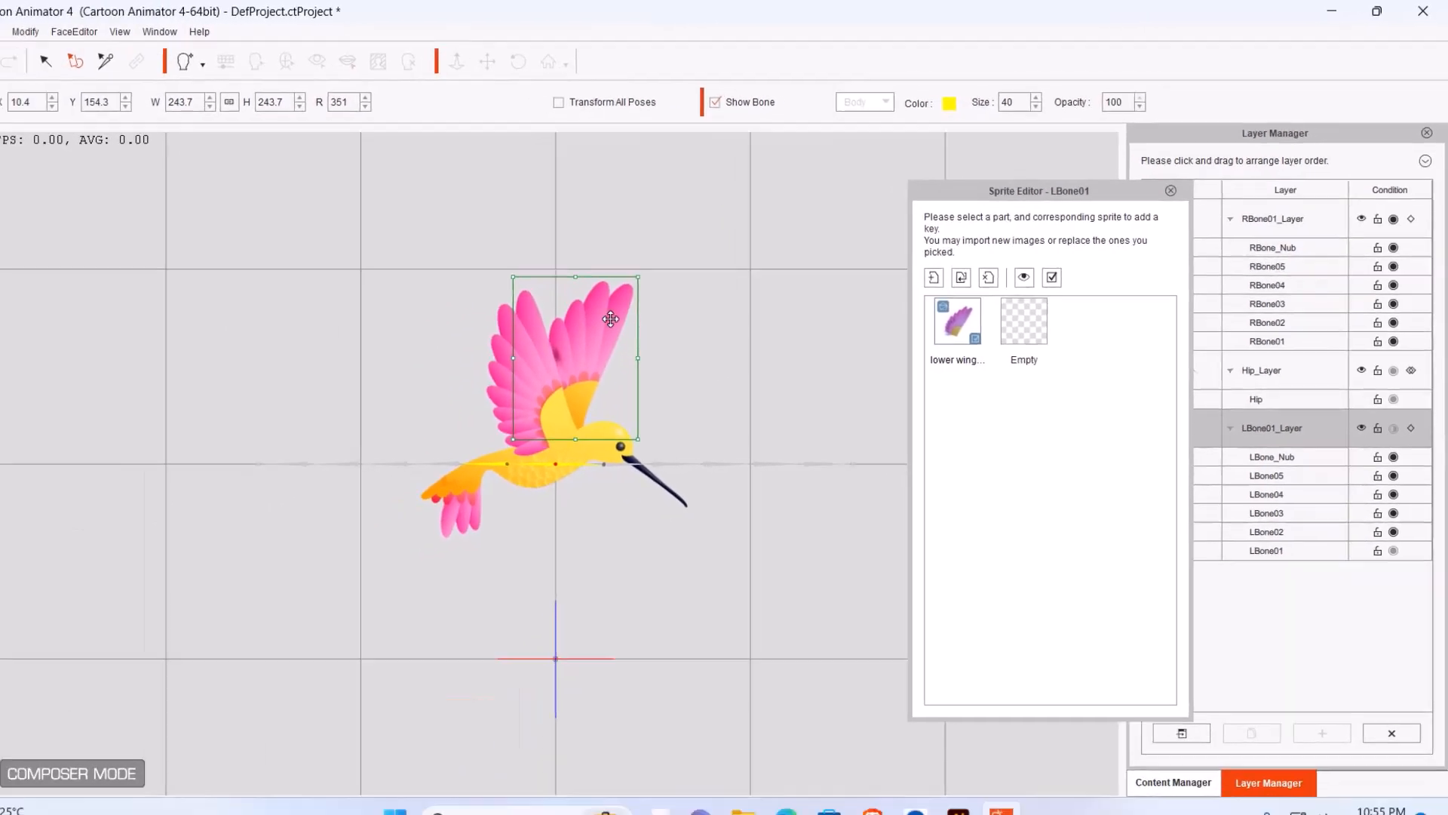
left_click_drag(611, 319, 633, 311)
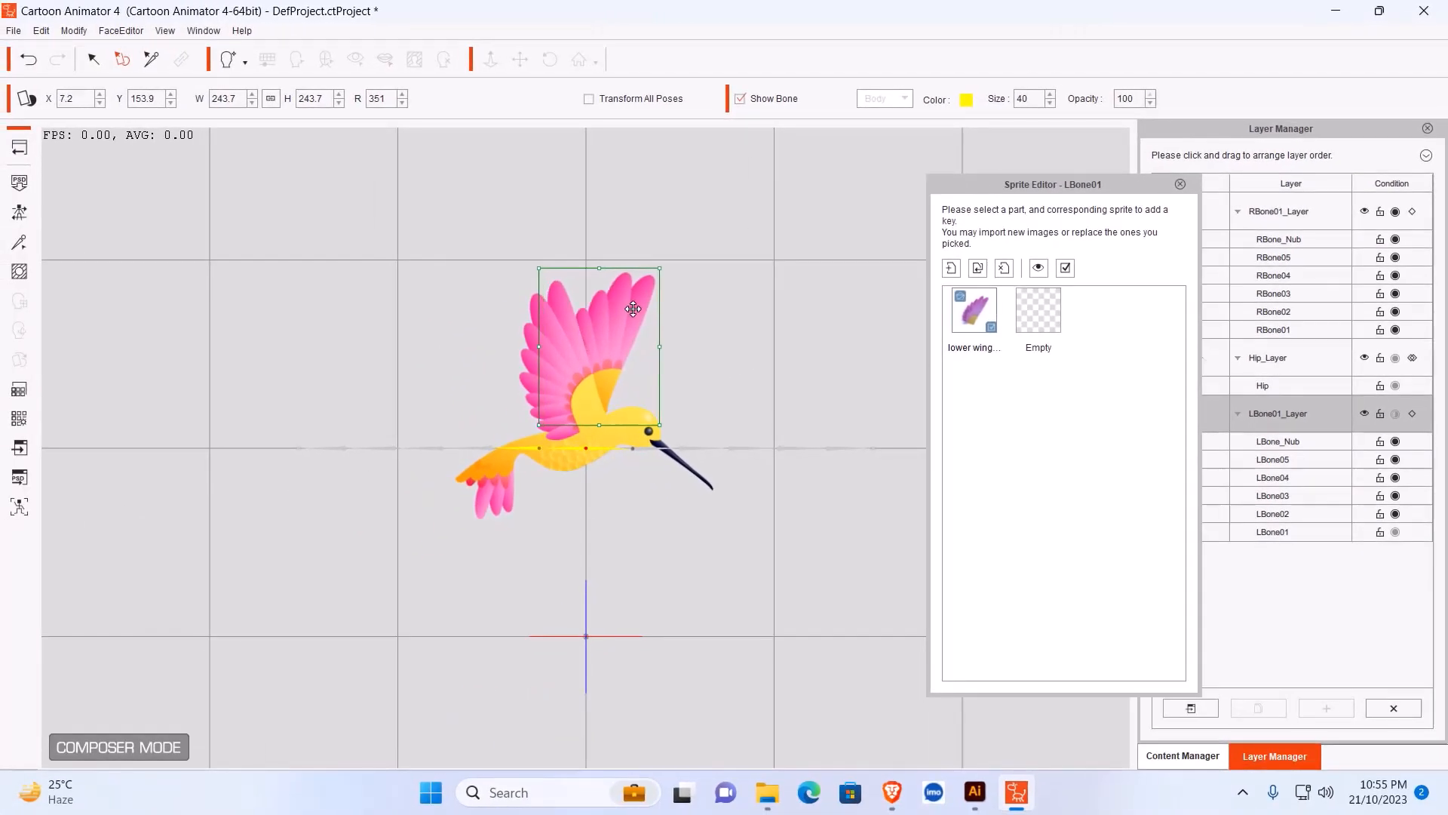
left_click(726, 348)
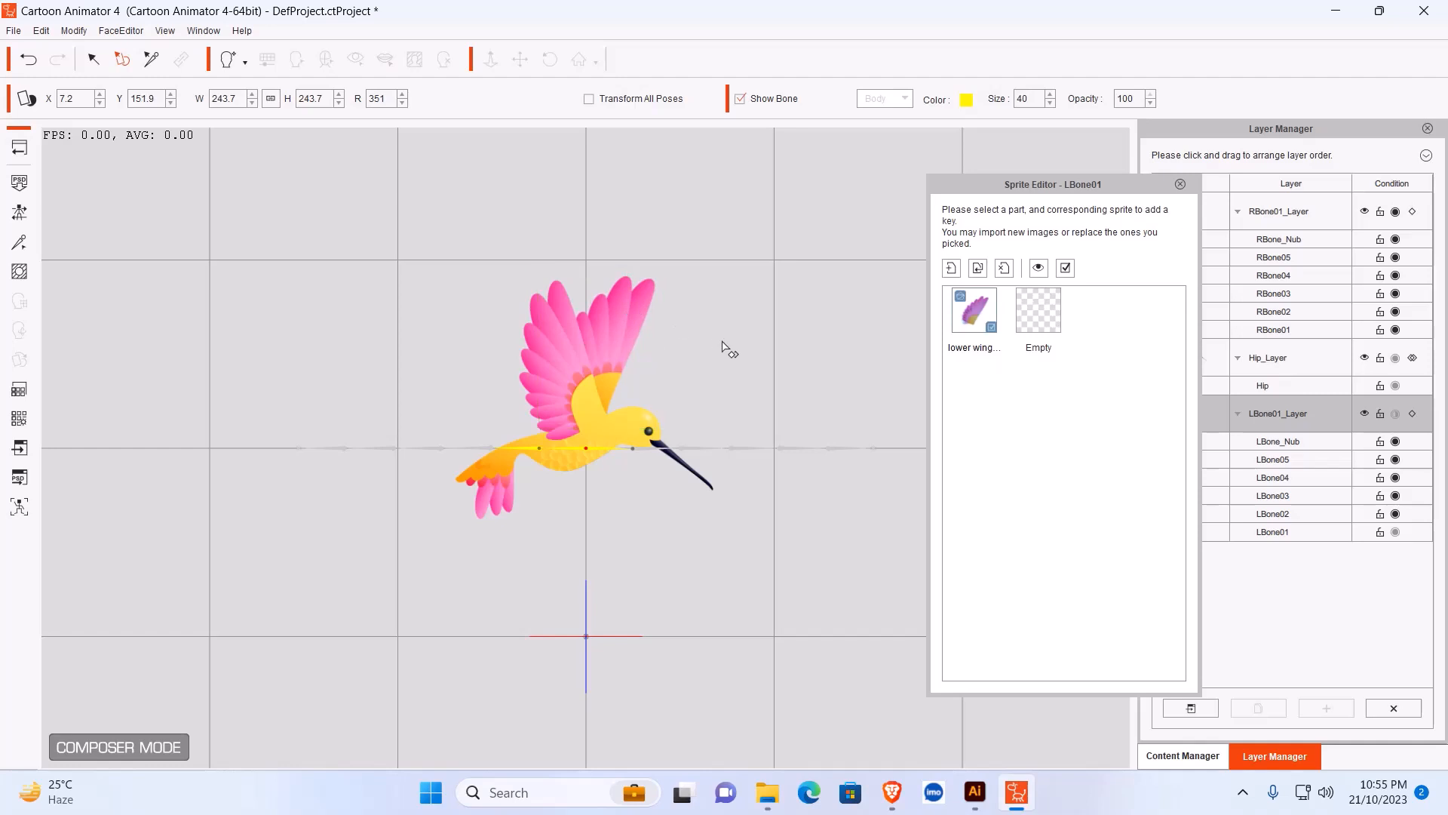
left_click(1178, 185)
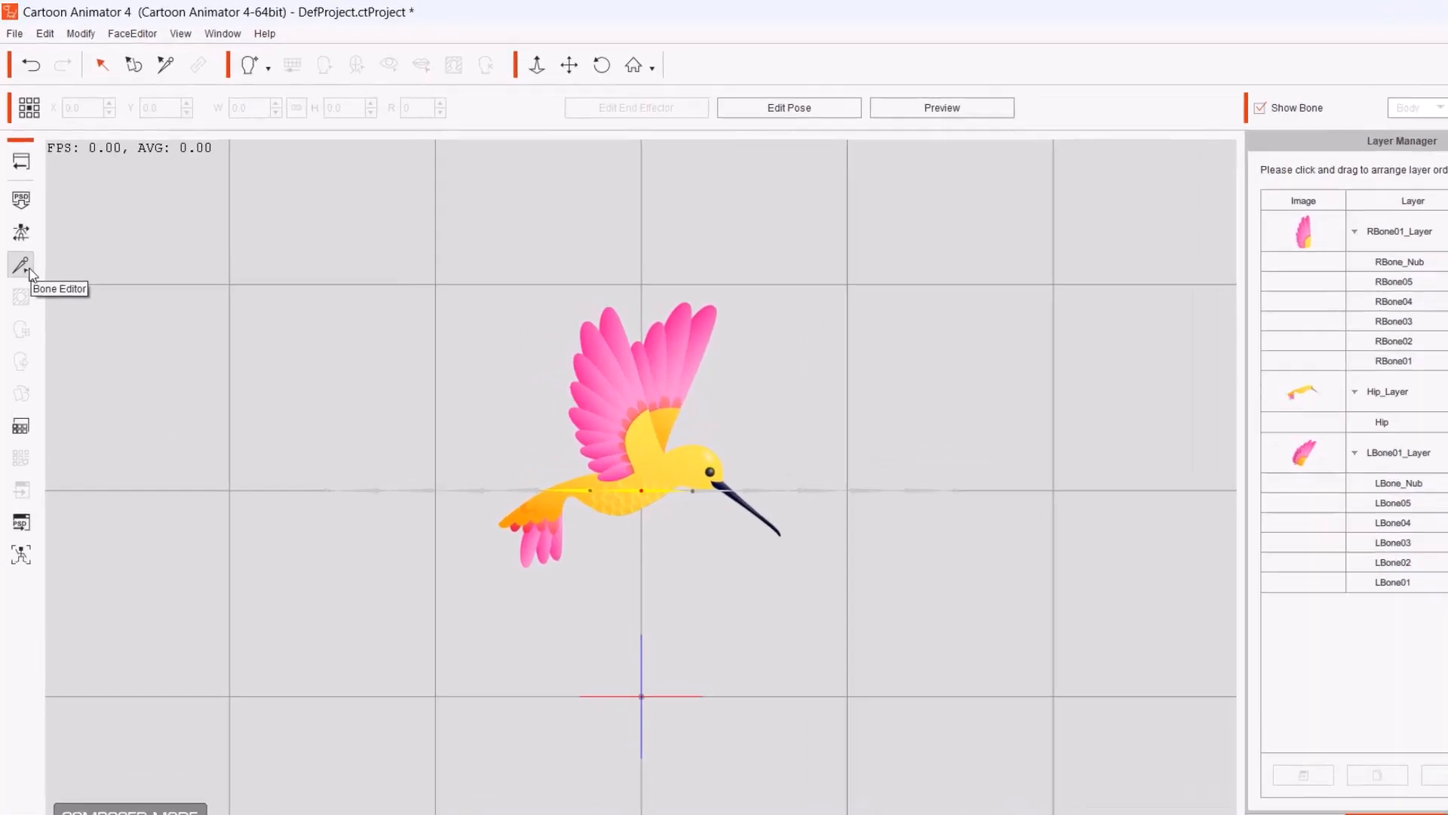
Open the Bone Editor and move RBone01 from the body to the base of the upper wing at the shoulder.
left_click(30, 368)
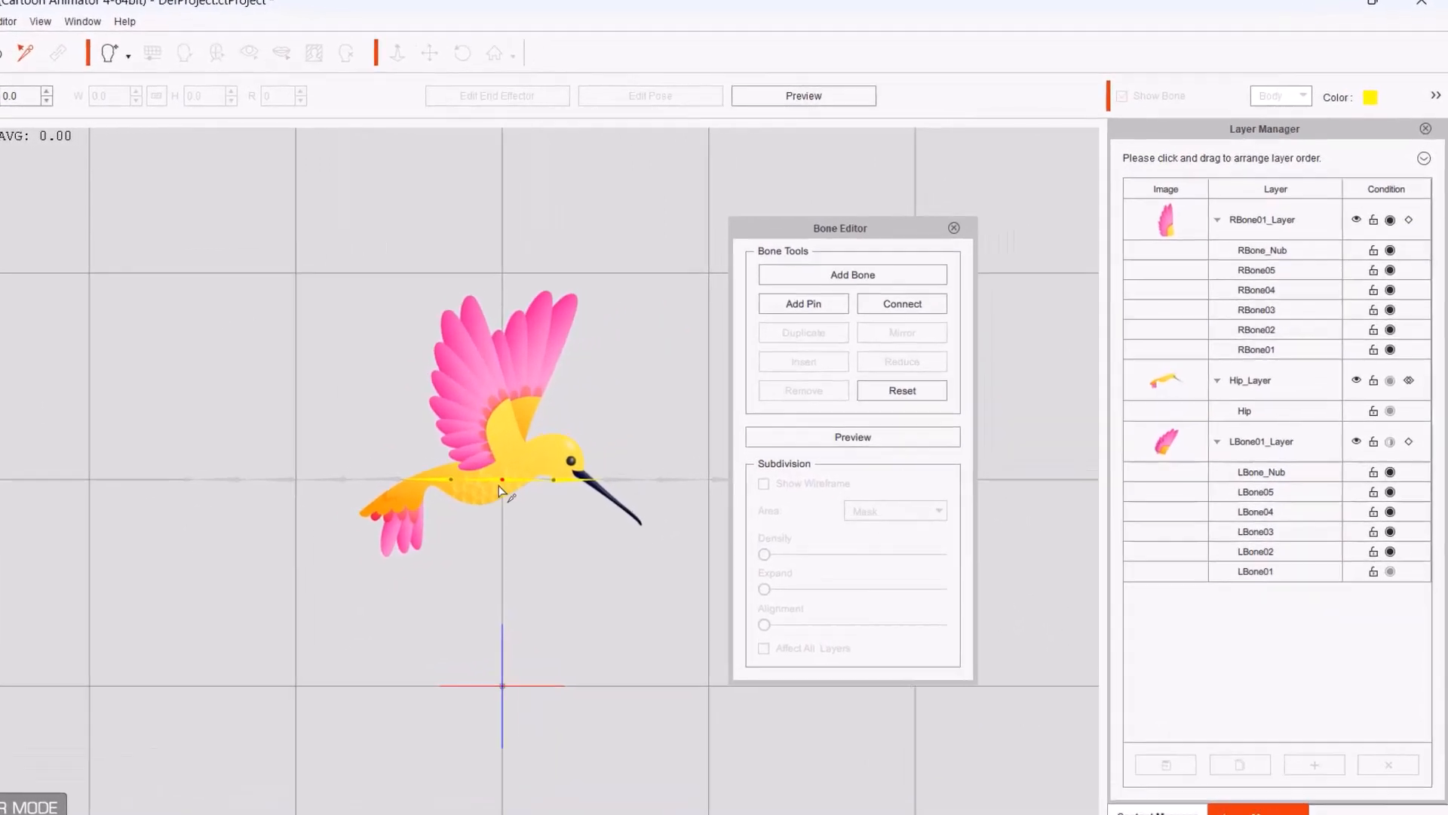
left_click(385, 507)
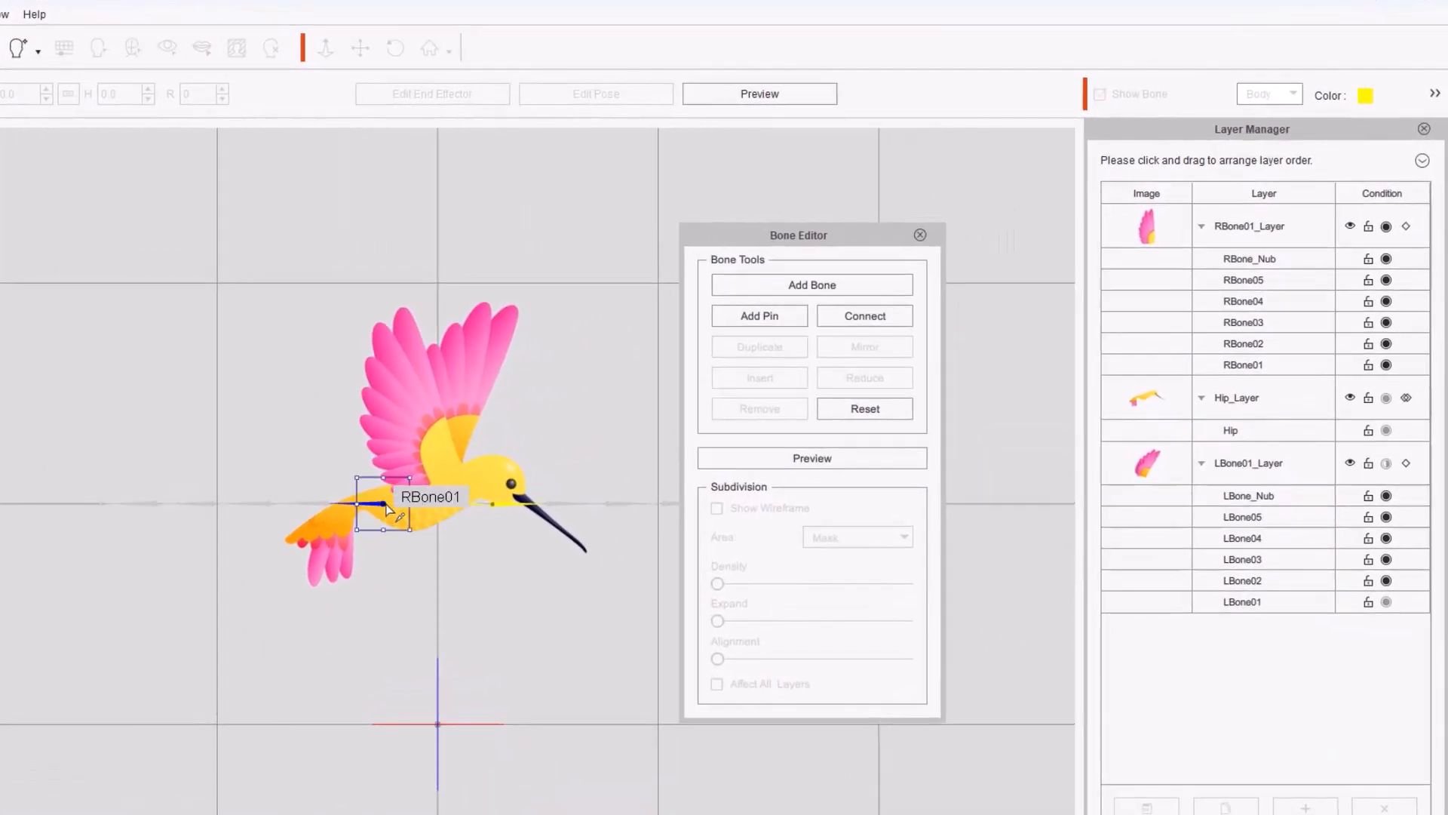
left_click_drag(386, 507, 455, 473)
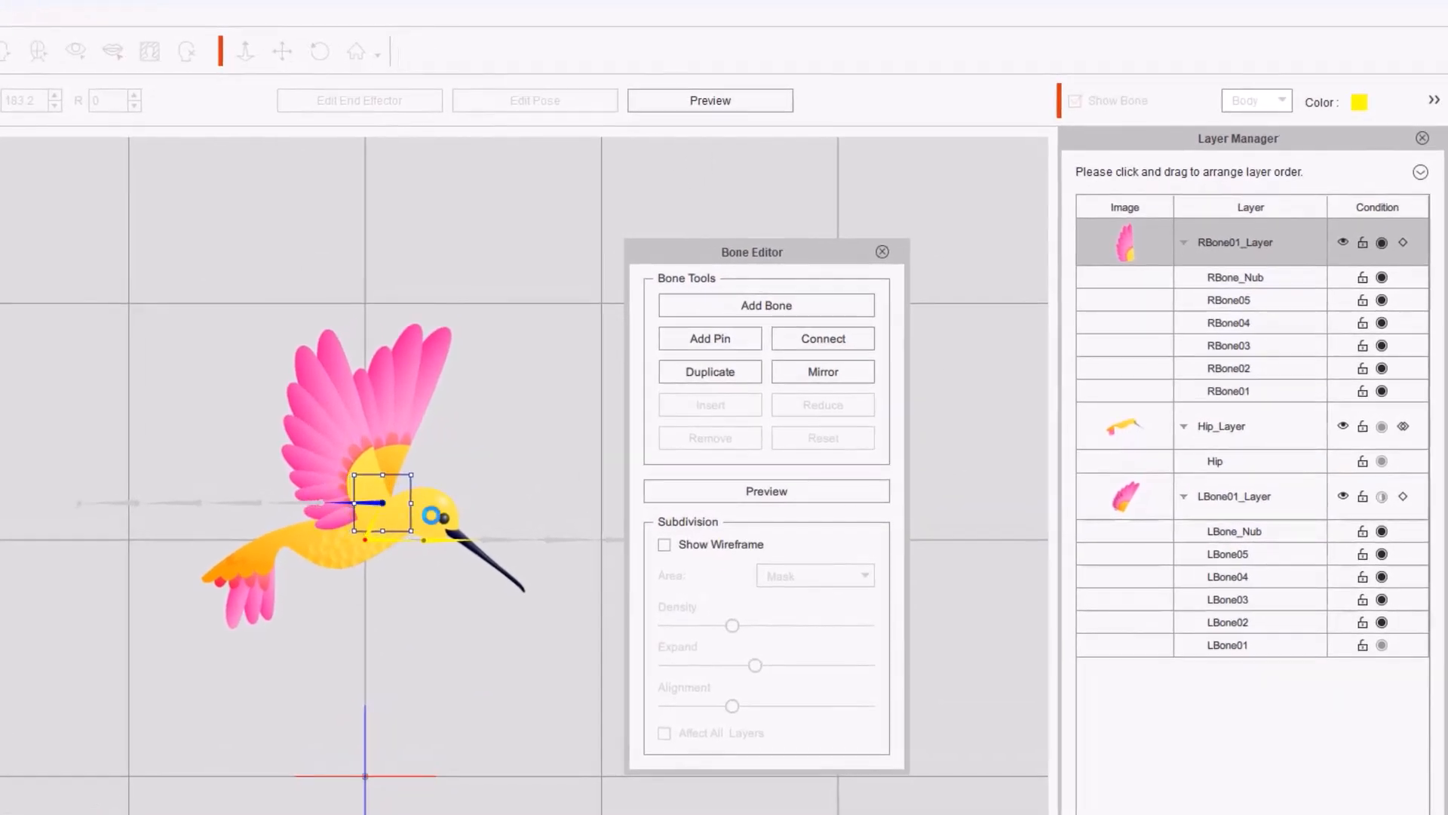
Place RBone02 through RBone05 in sequence along the upper wing's front edge and put RBone_Nub at its feather tip.
left_click(353, 501)
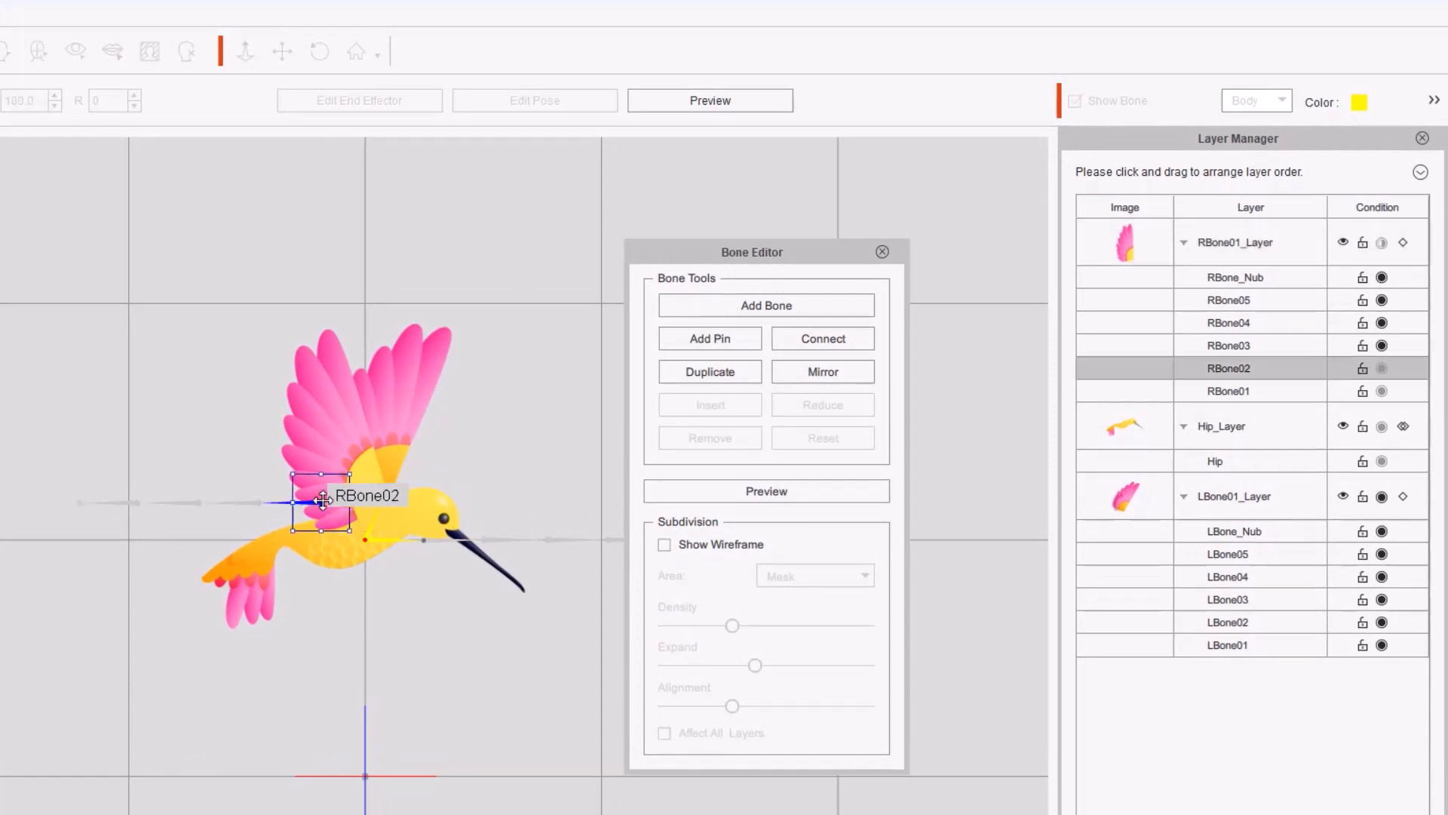
mouse_move(353, 501)
left_mouse_down()
mouse_move(365, 470)
mouse_move(379, 474)
mouse_move(315, 473)
mouse_move(361, 447)
mouse_move(302, 430)
mouse_move(336, 406)
mouse_move(358, 415)
mouse_move(305, 413)
mouse_move(320, 387)
mouse_move(347, 380)
left_mouse_up()
left_click(312, 483)
left_click(311, 450)
left_click(300, 419)
left_click(300, 419)
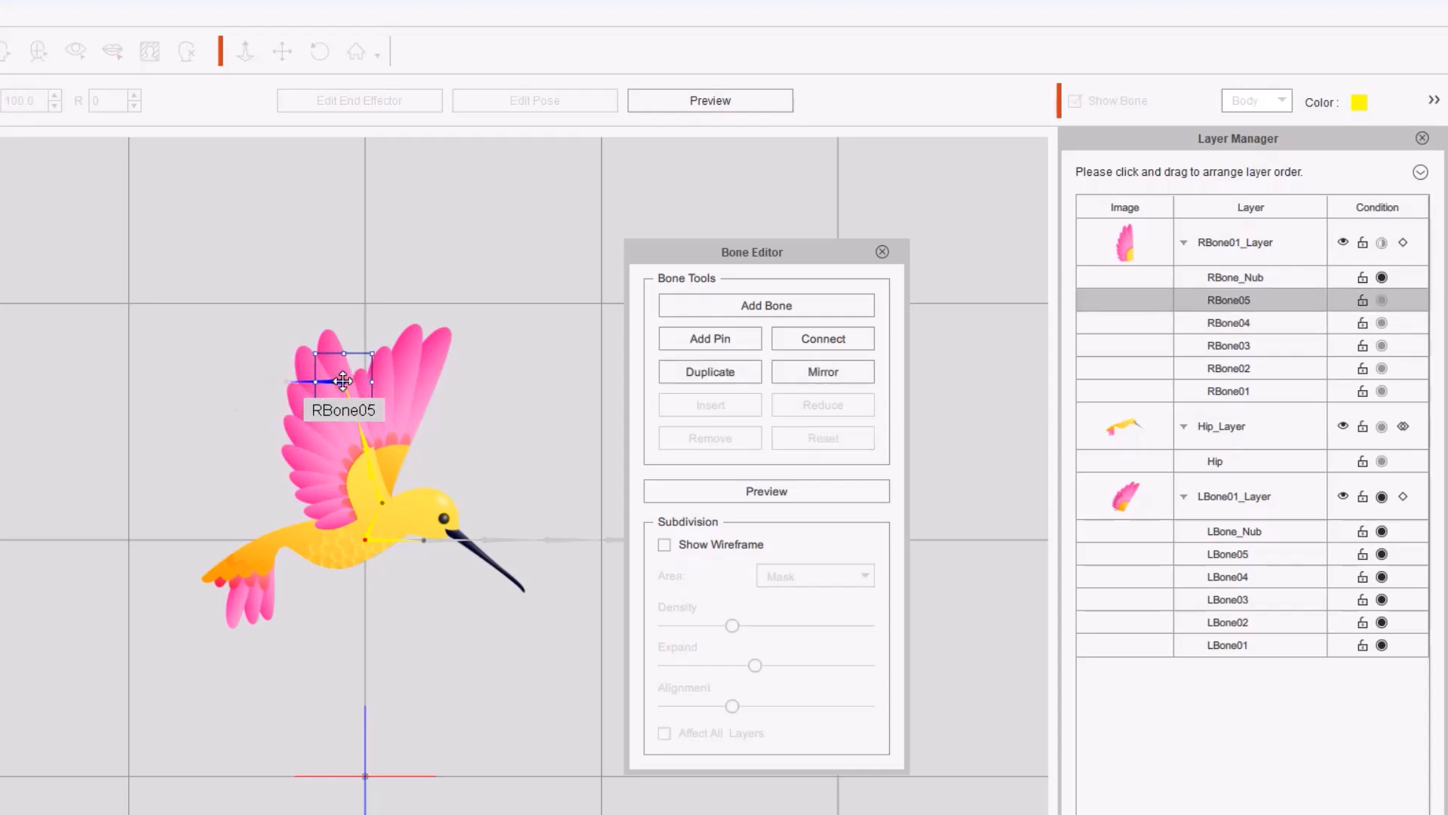
left_click(291, 384)
left_click_drag(291, 375, 328, 333)
left_click(494, 379)
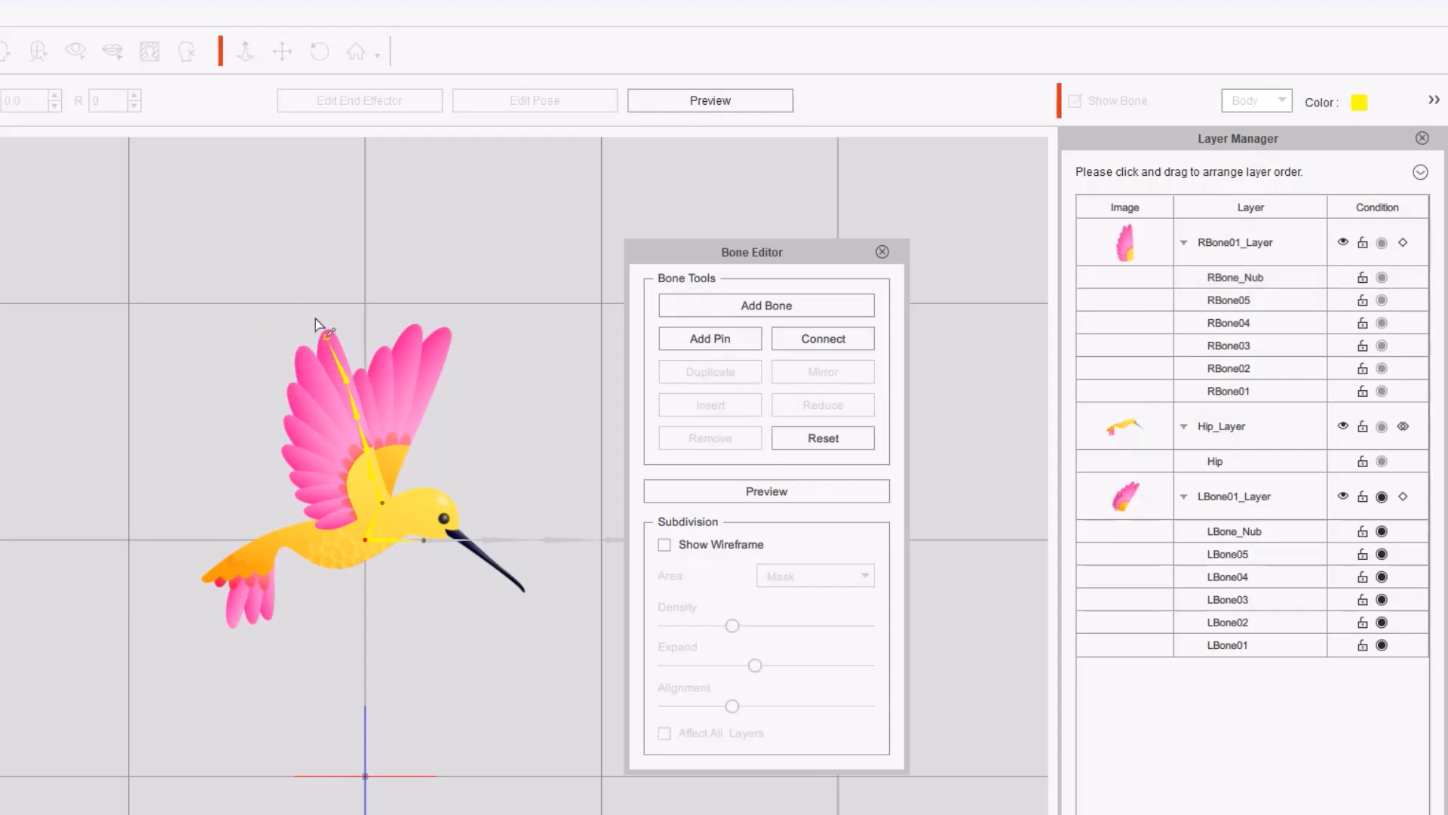
Move LBone01 to the lower wing's base and place LBone02 through LBone_Nub along its front edge up to the feather tip.
left_click(426, 537)
left_click_drag(413, 521, 387, 479)
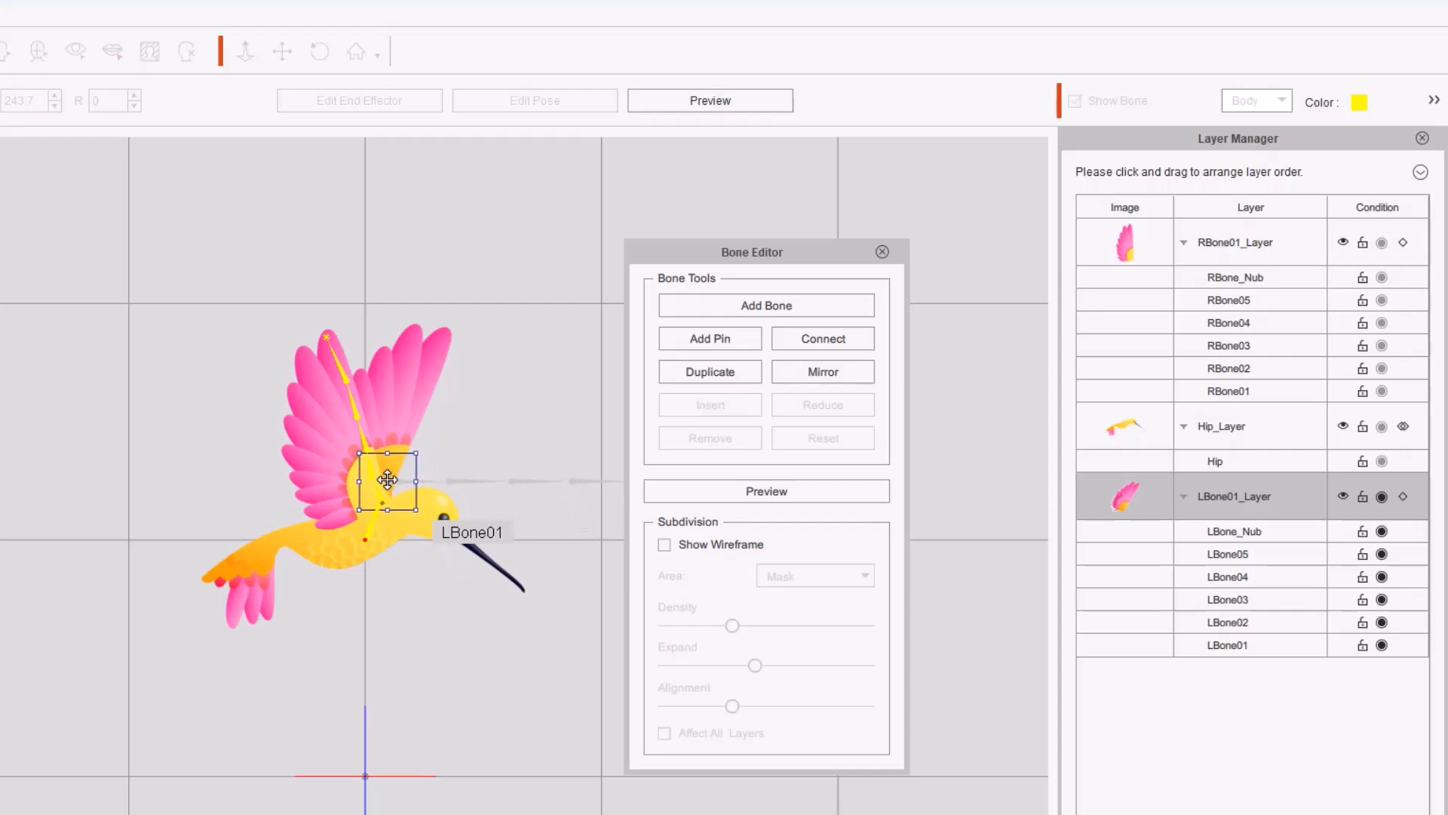
left_click(455, 486)
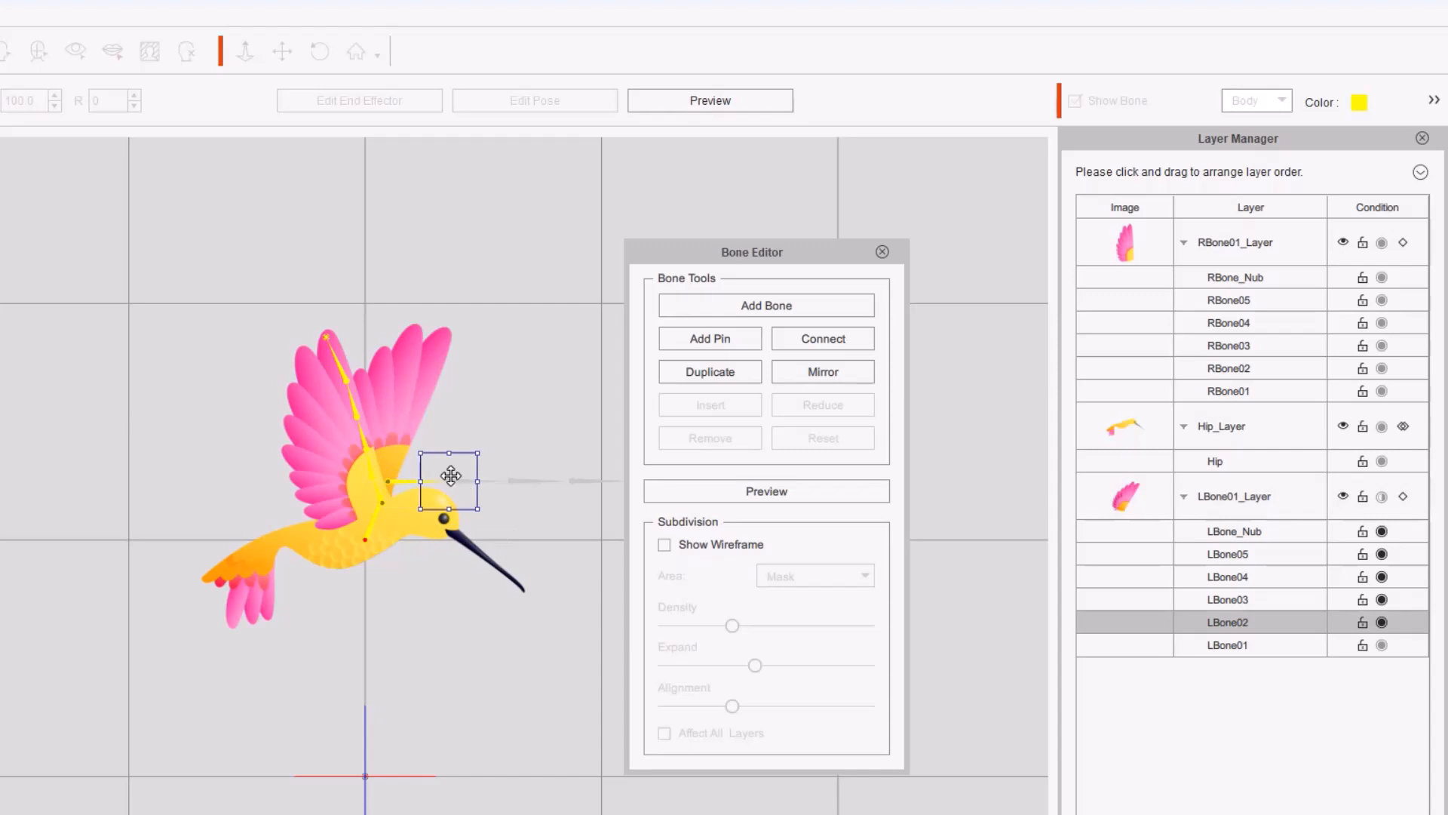
left_click_drag(450, 478, 447, 333)
left_click(463, 452)
left_click(469, 427)
left_click(490, 411)
left_click(490, 407)
left_click(488, 375)
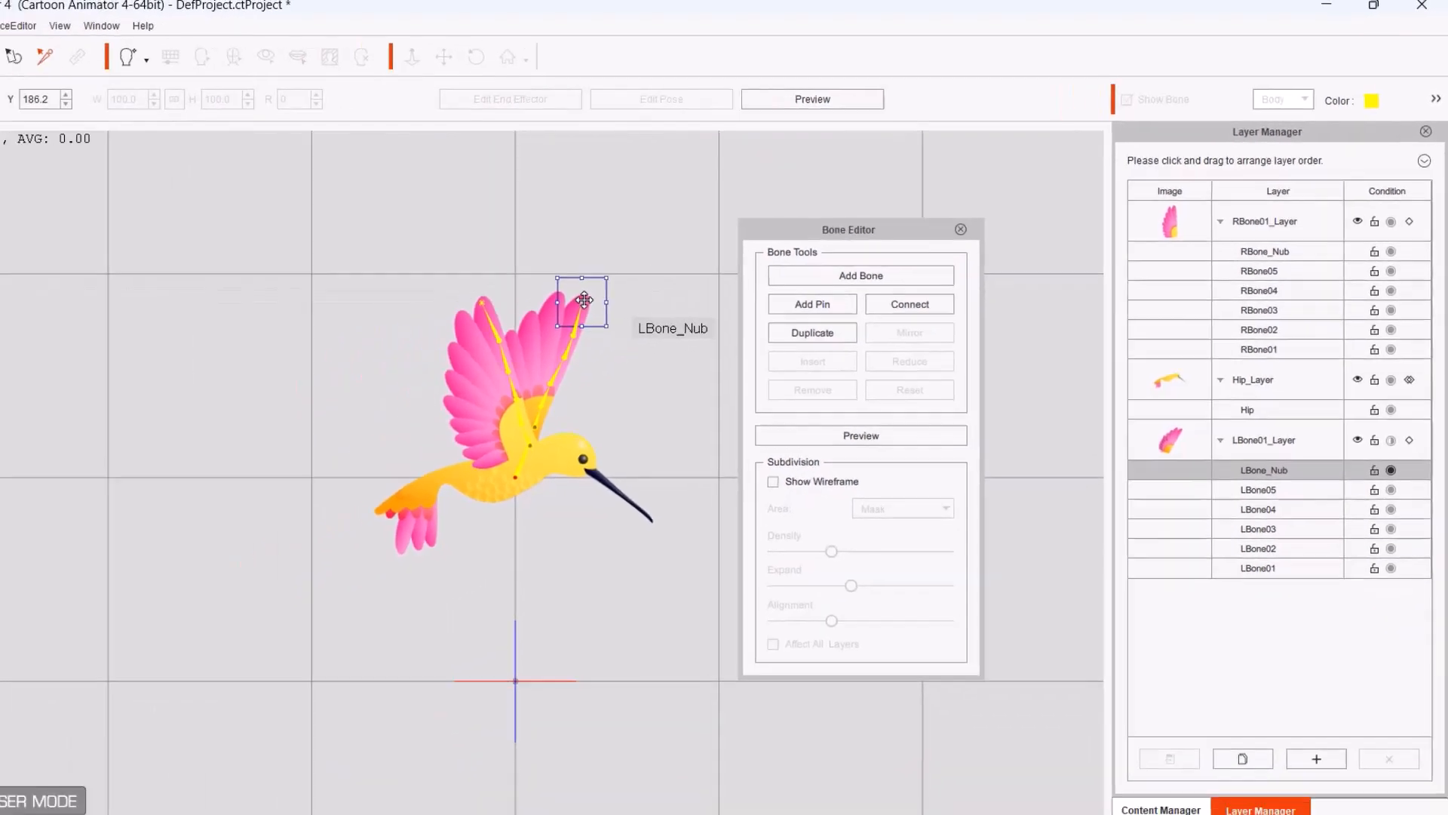
left_click_drag(584, 300, 589, 296)
left_click(694, 272)
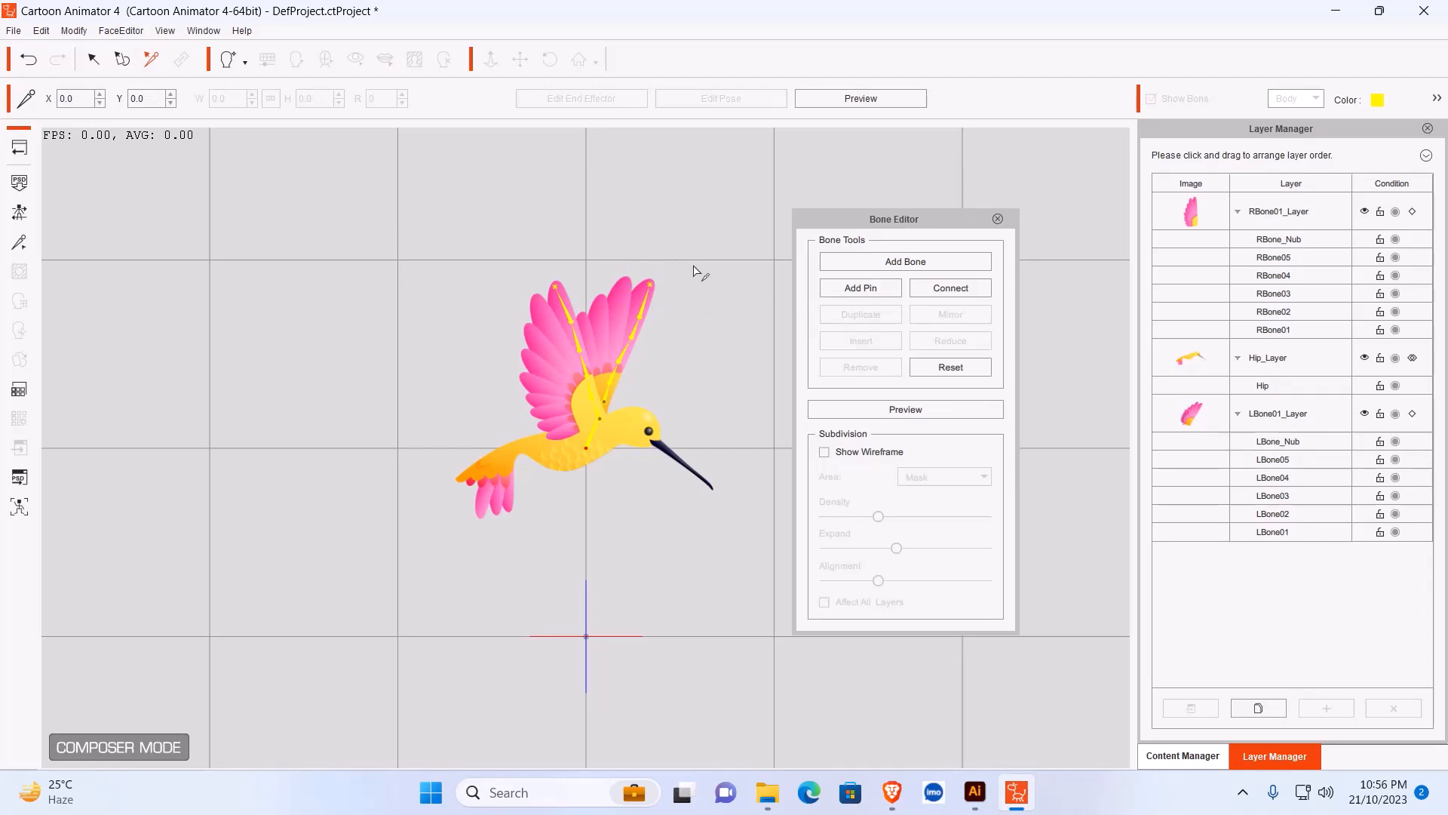
Close the Bone Editor, return to Stage Mode and select the hummingbird.
left_click(997, 219)
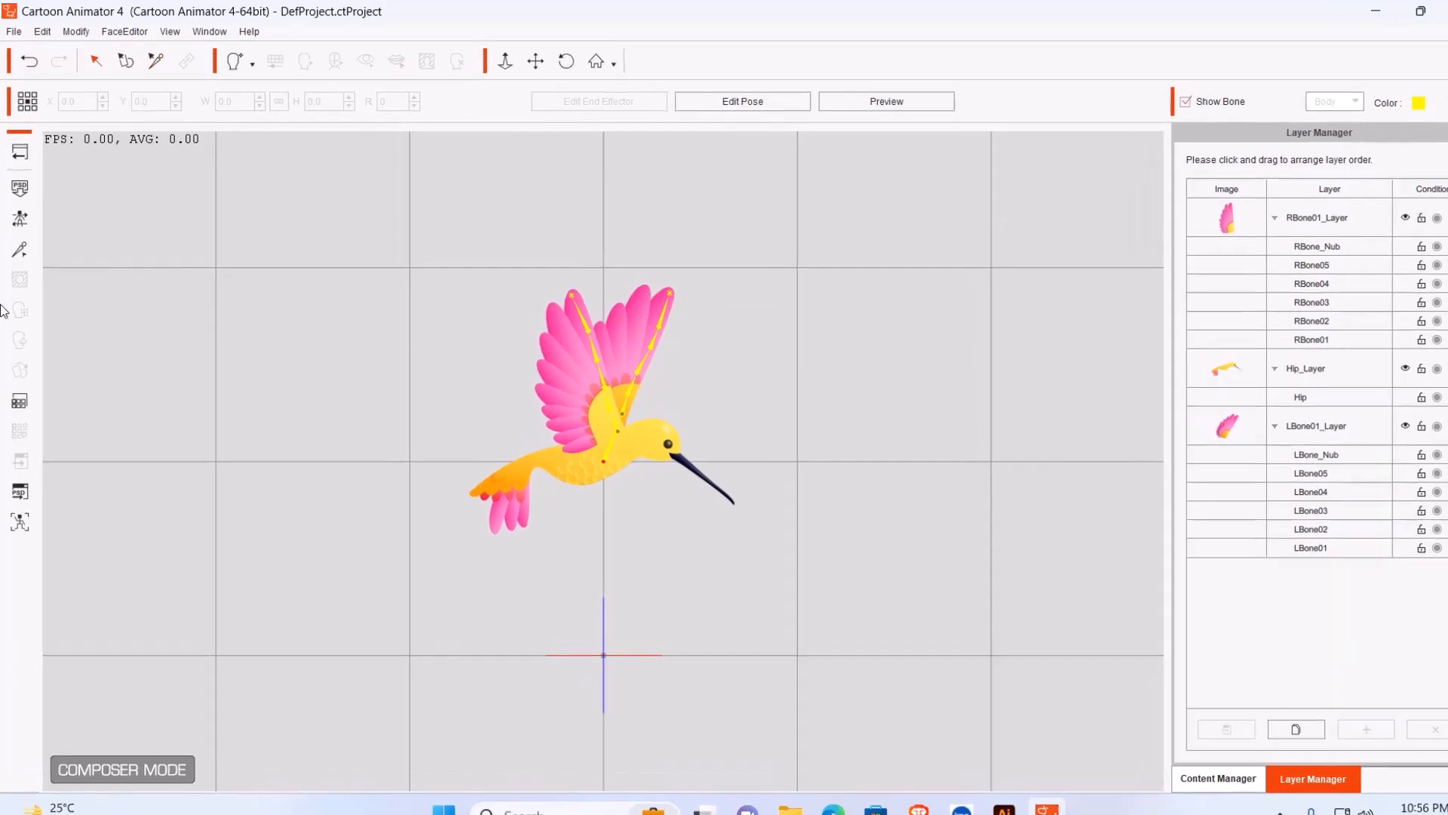
left_click(20, 153)
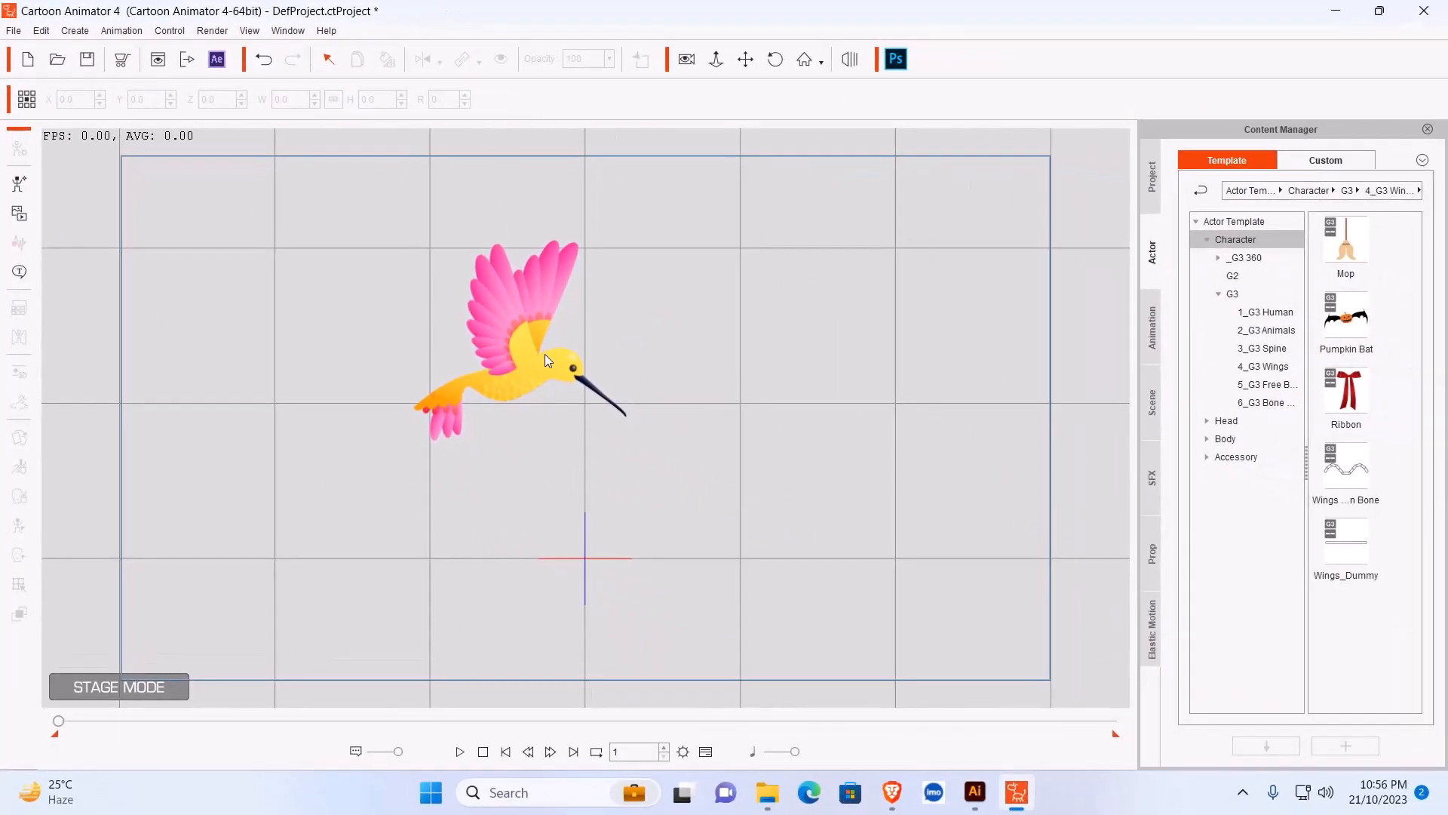
left_click(526, 322)
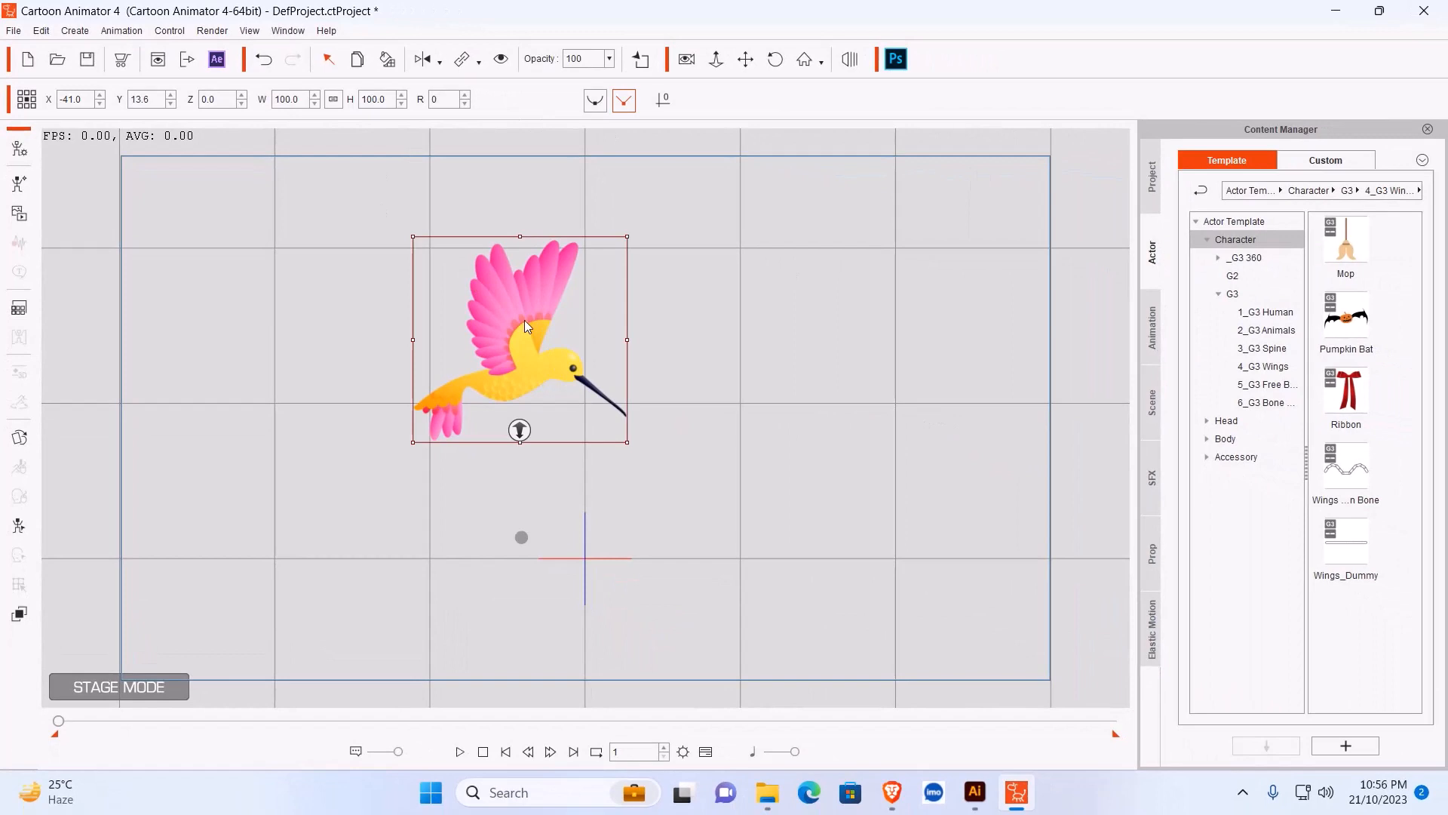
Apply the Wings_Bird(1S) motion from the 4_G3 Wings motion templates to the hummingbird twice in succession.
left_click(1153, 328)
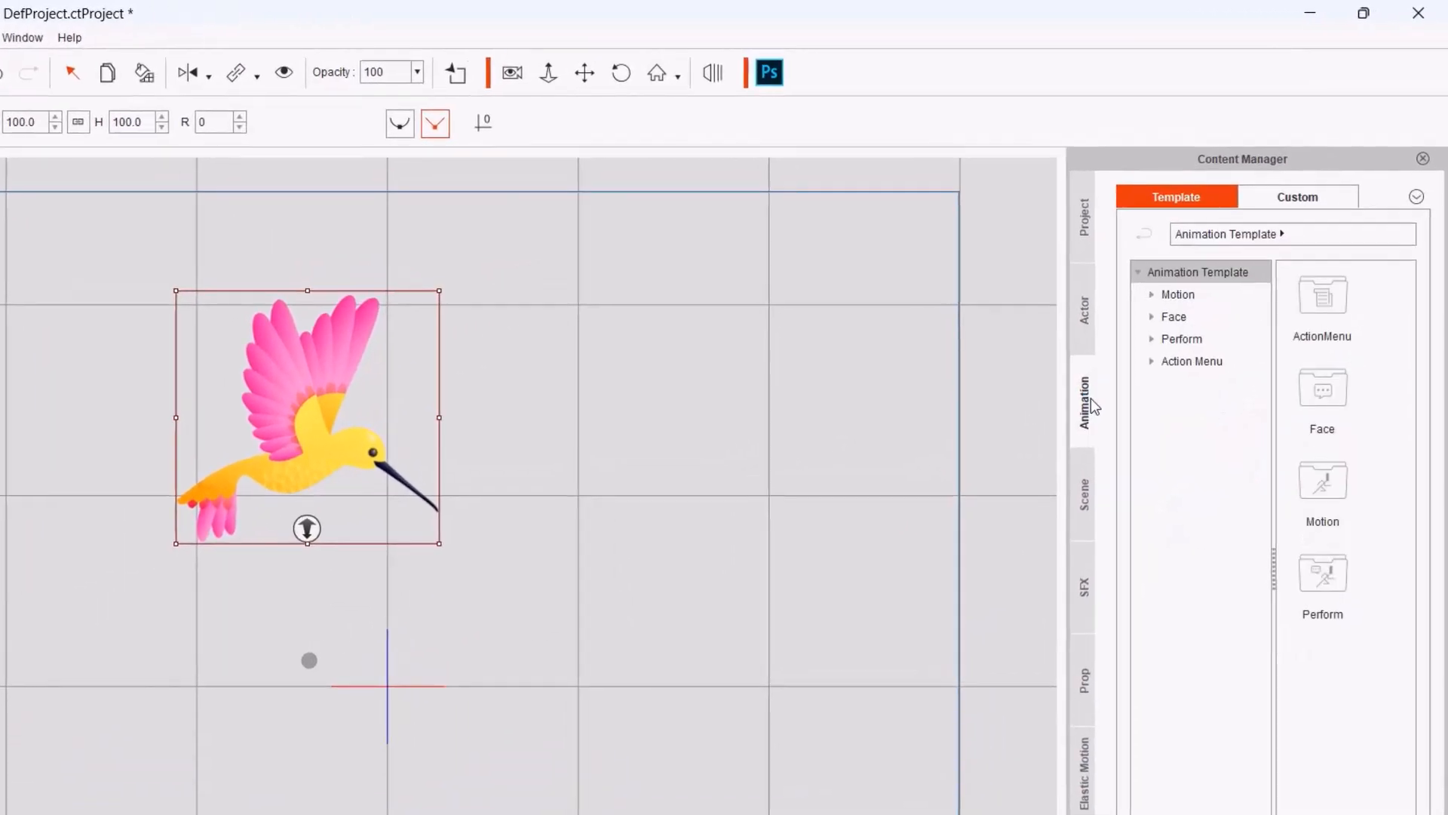
left_click(1152, 295)
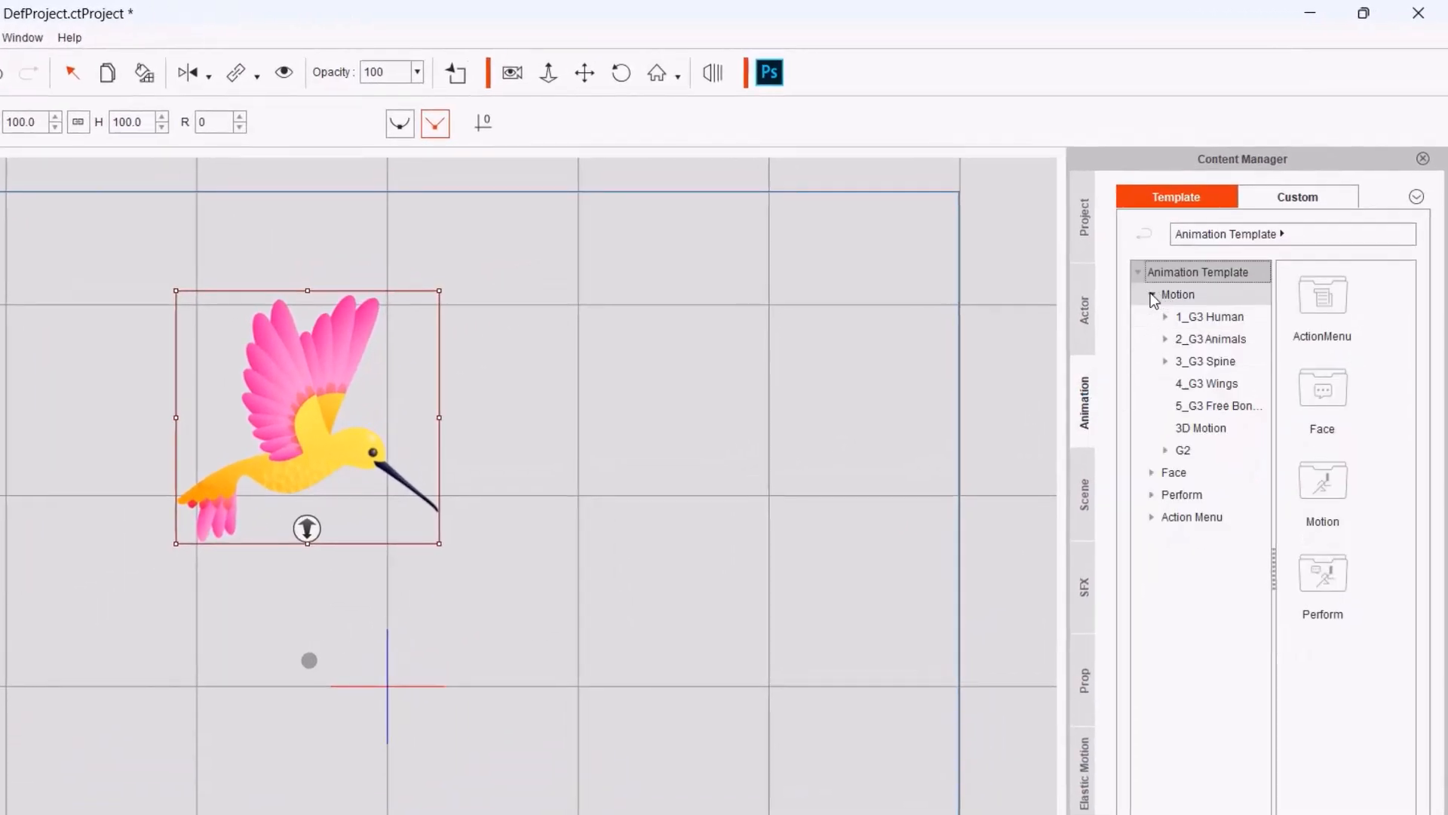
left_click(1205, 389)
scroll(1339, 505, "down", 10)
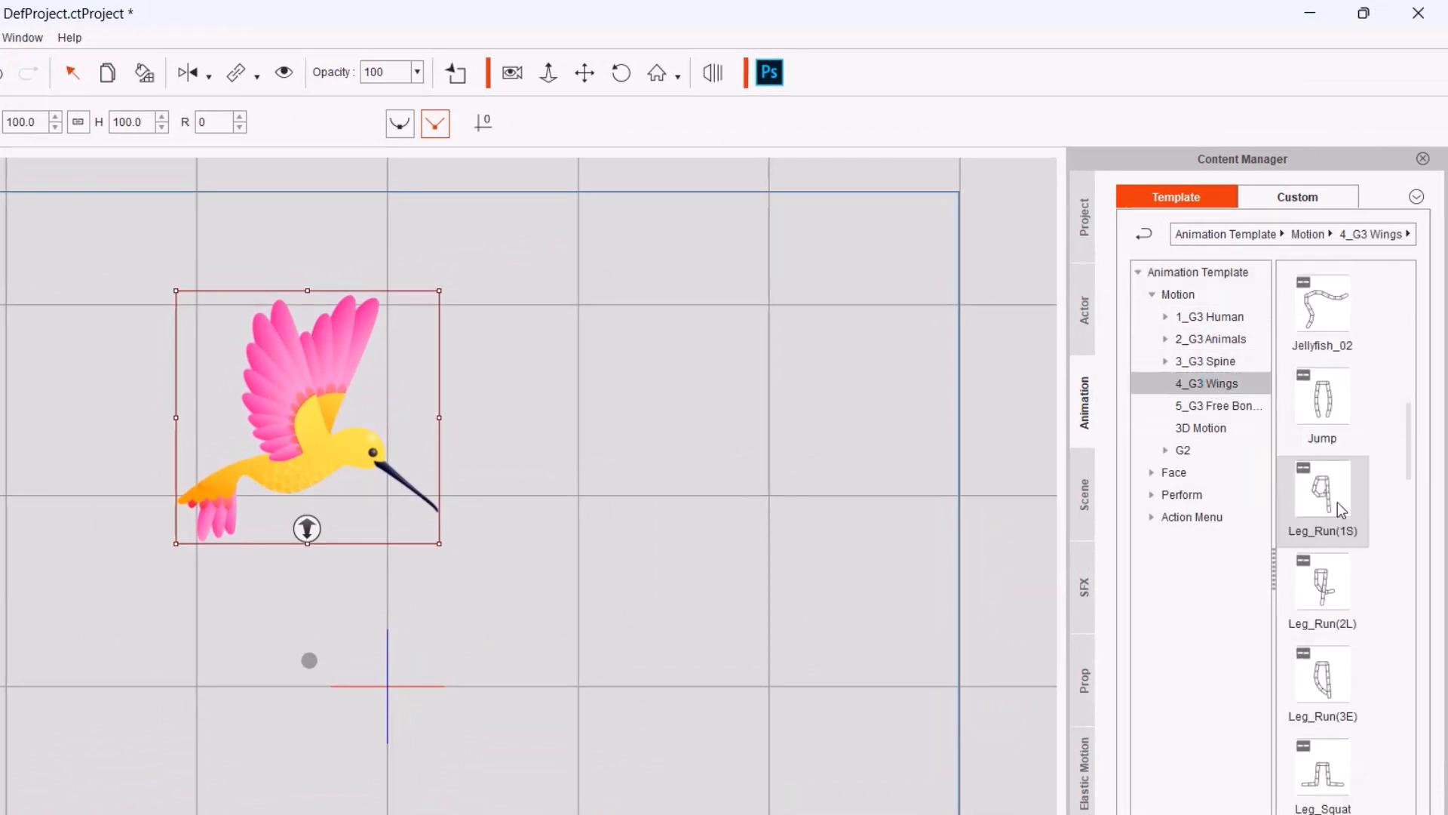
scroll(1337, 503, "down", 5)
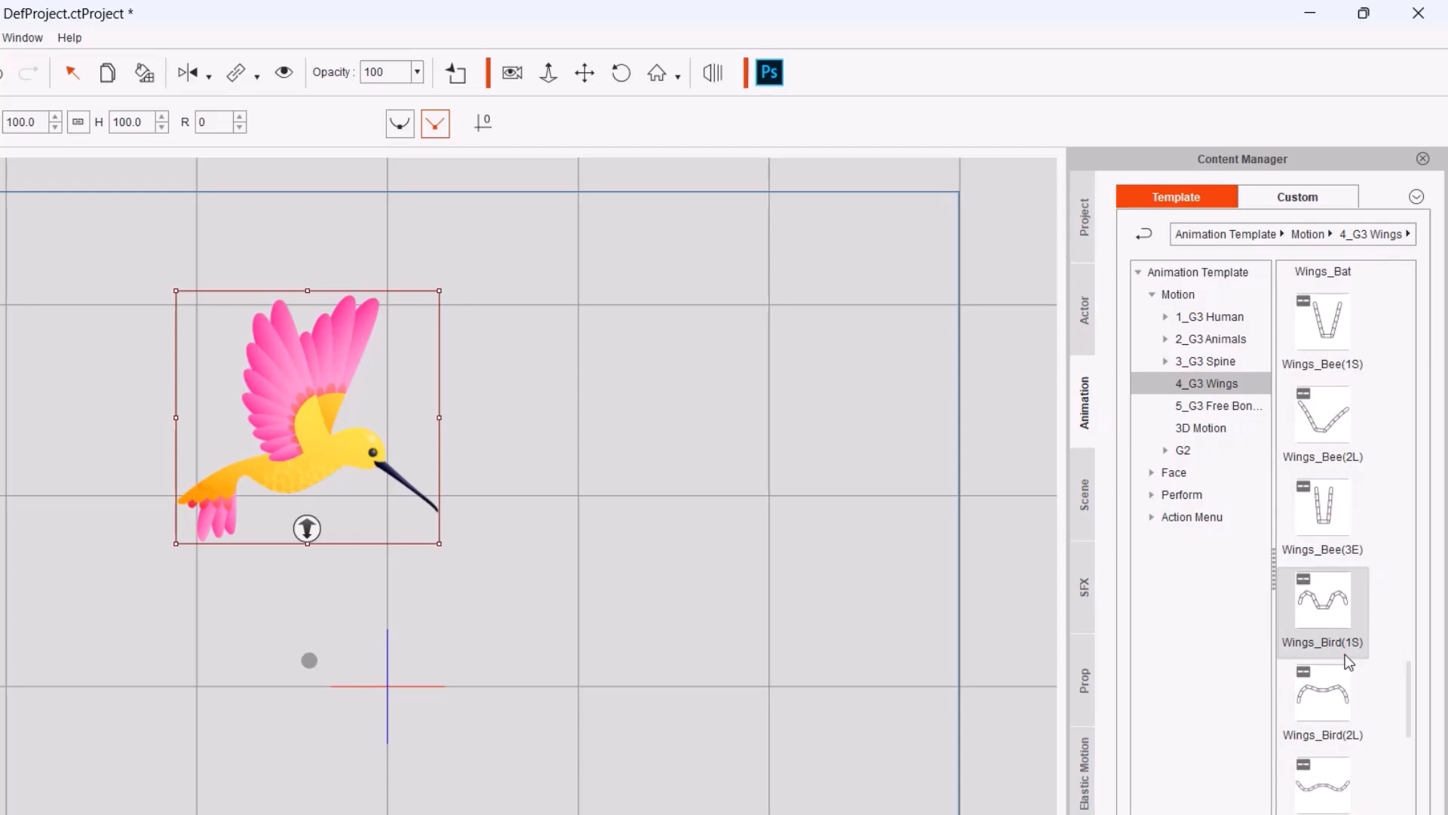
left_click_drag(1345, 654, 302, 360)
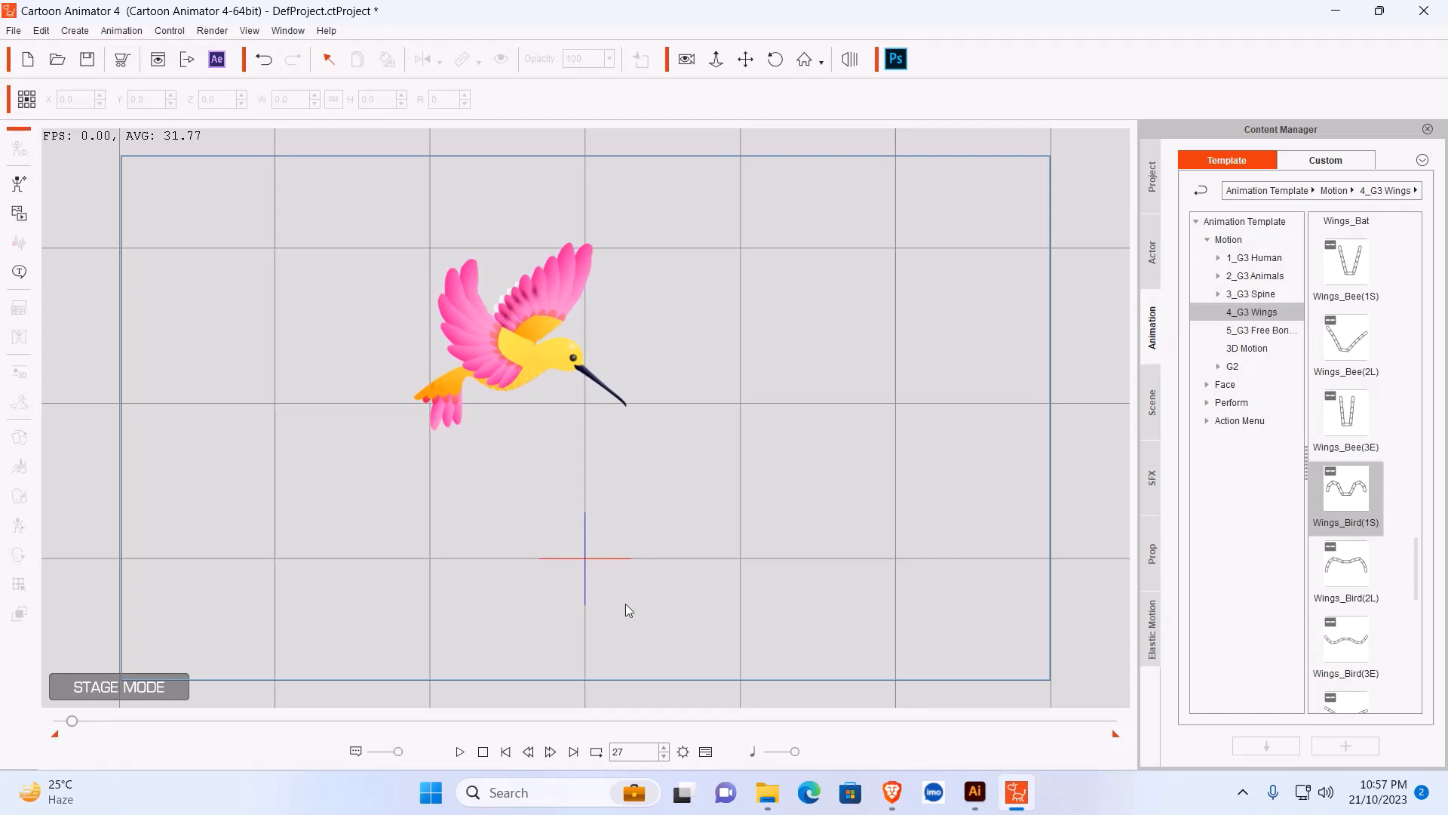
left_click_drag(1347, 489, 501, 313)
Reopen the animated hummingbird in Composer Mode, dismiss the Scene Manager and open the Bone Editor.
left_click(496, 322)
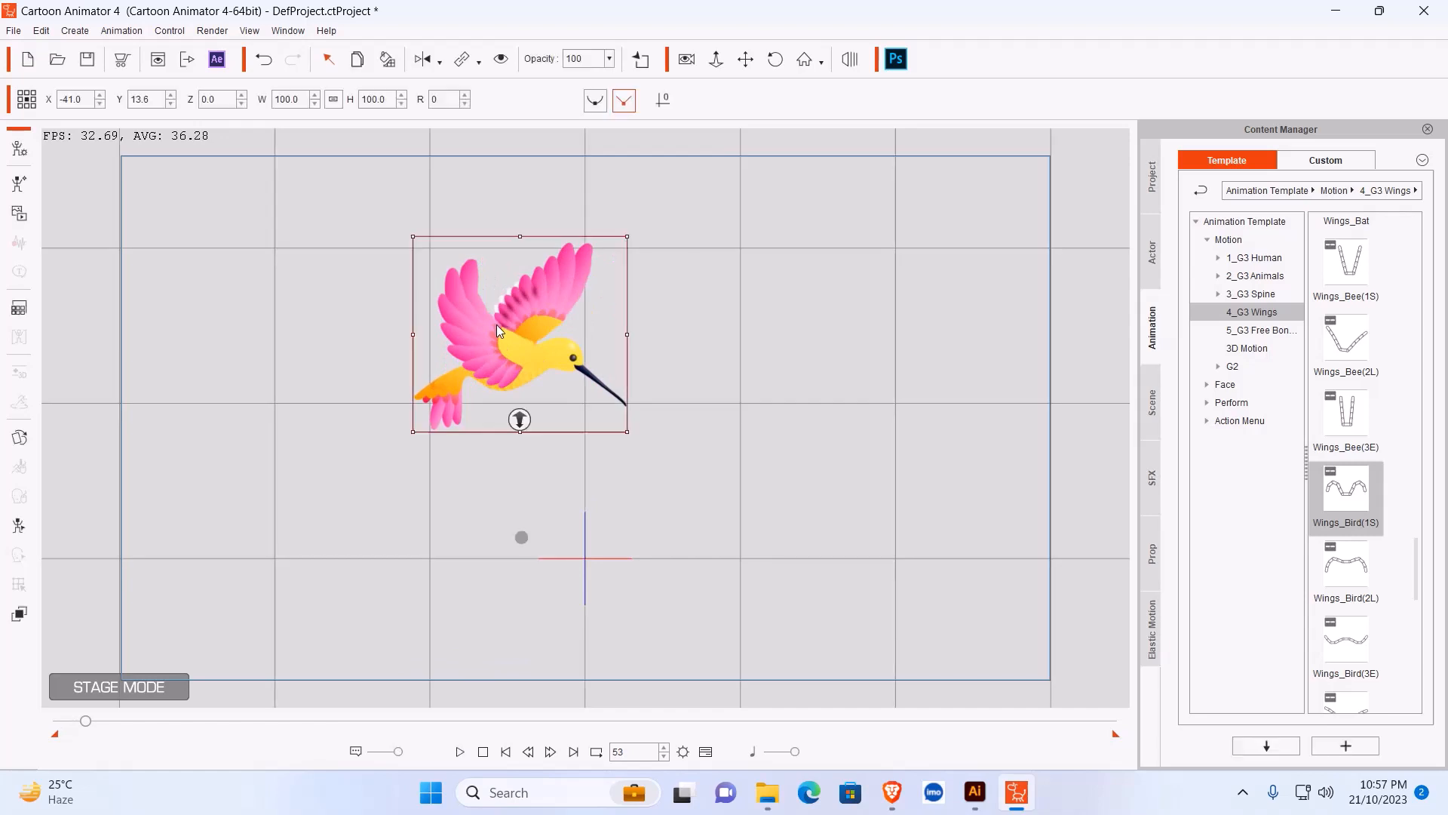
left_click(20, 149)
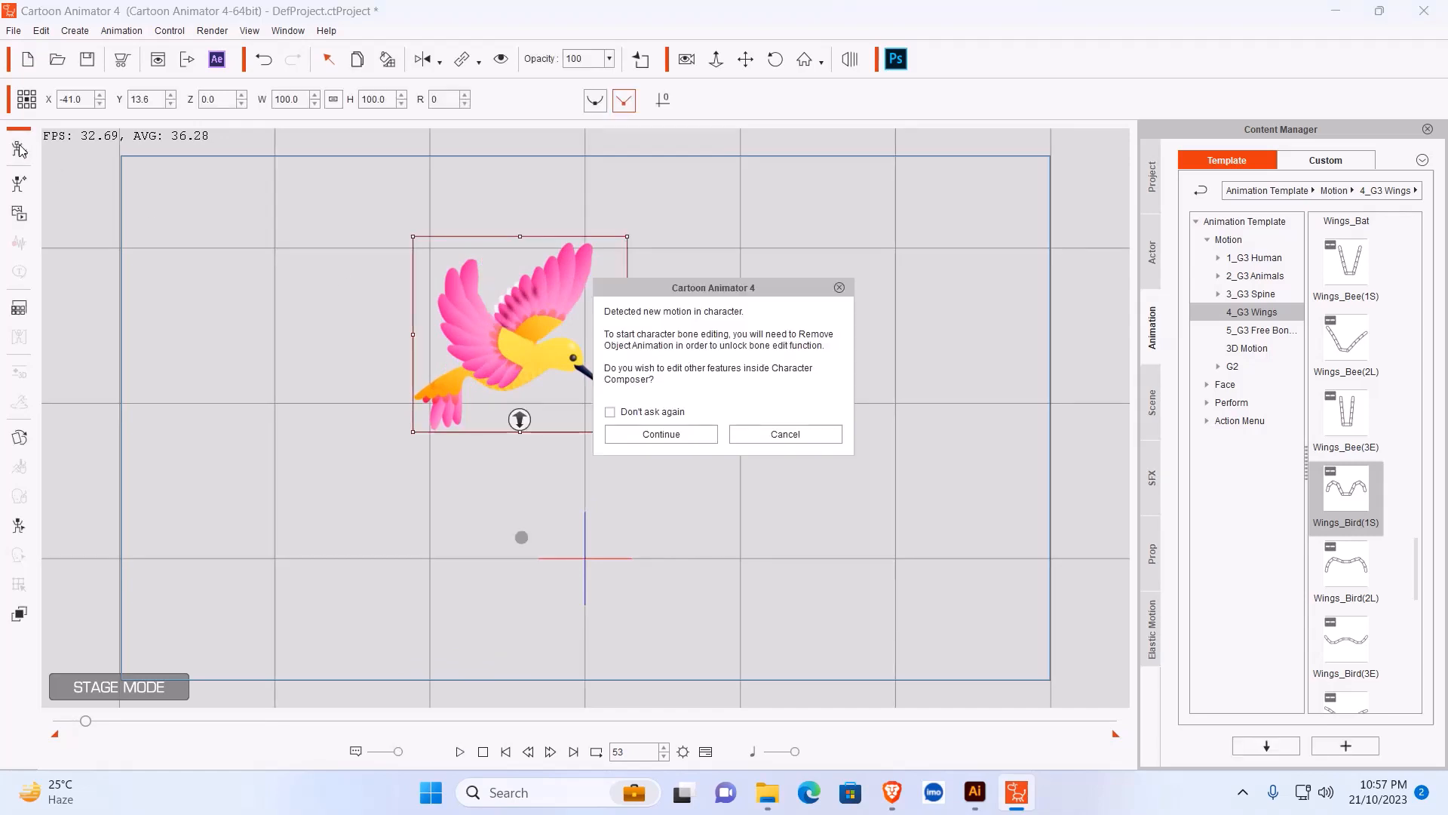
left_click(657, 433)
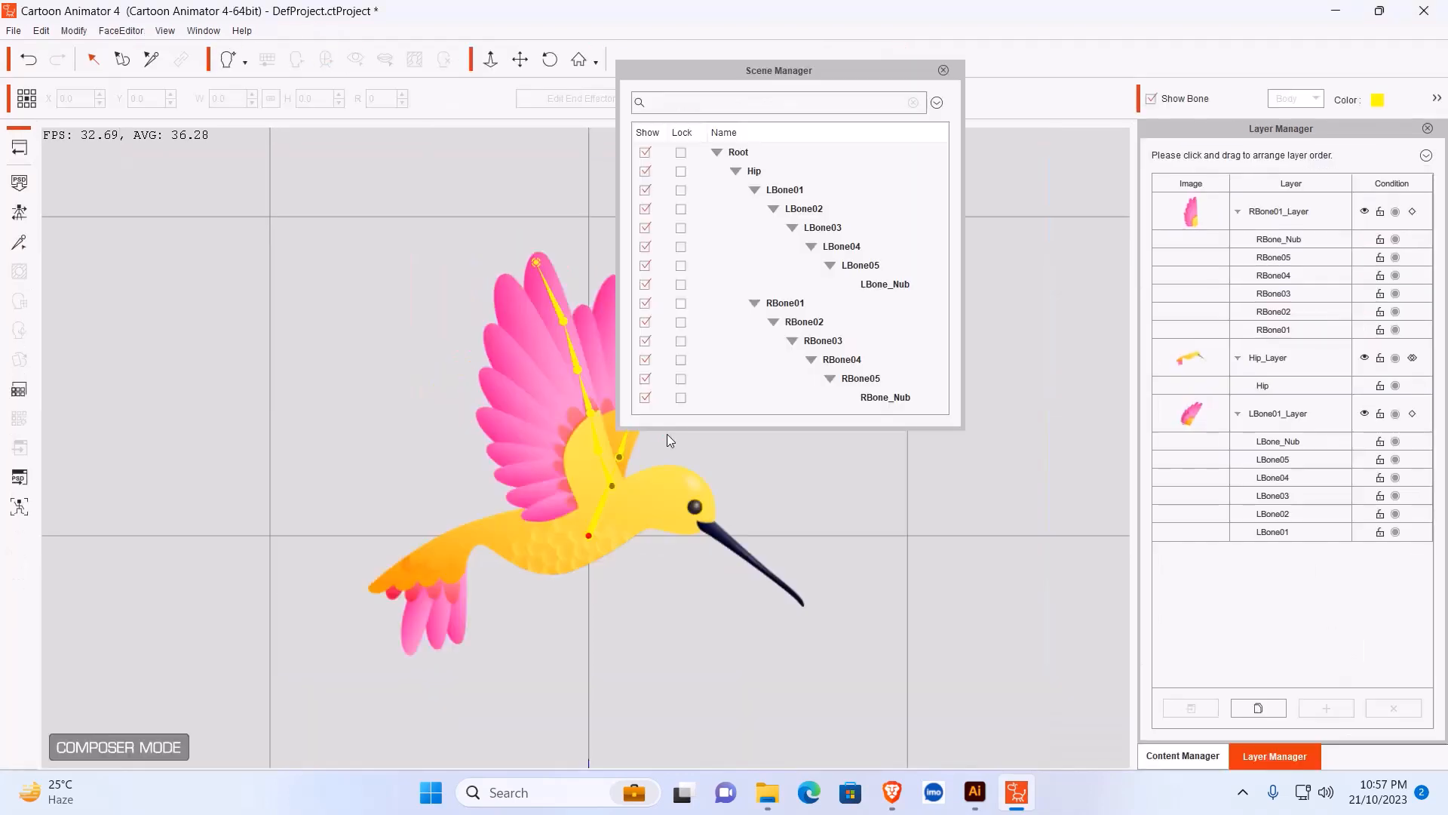
left_click(943, 70)
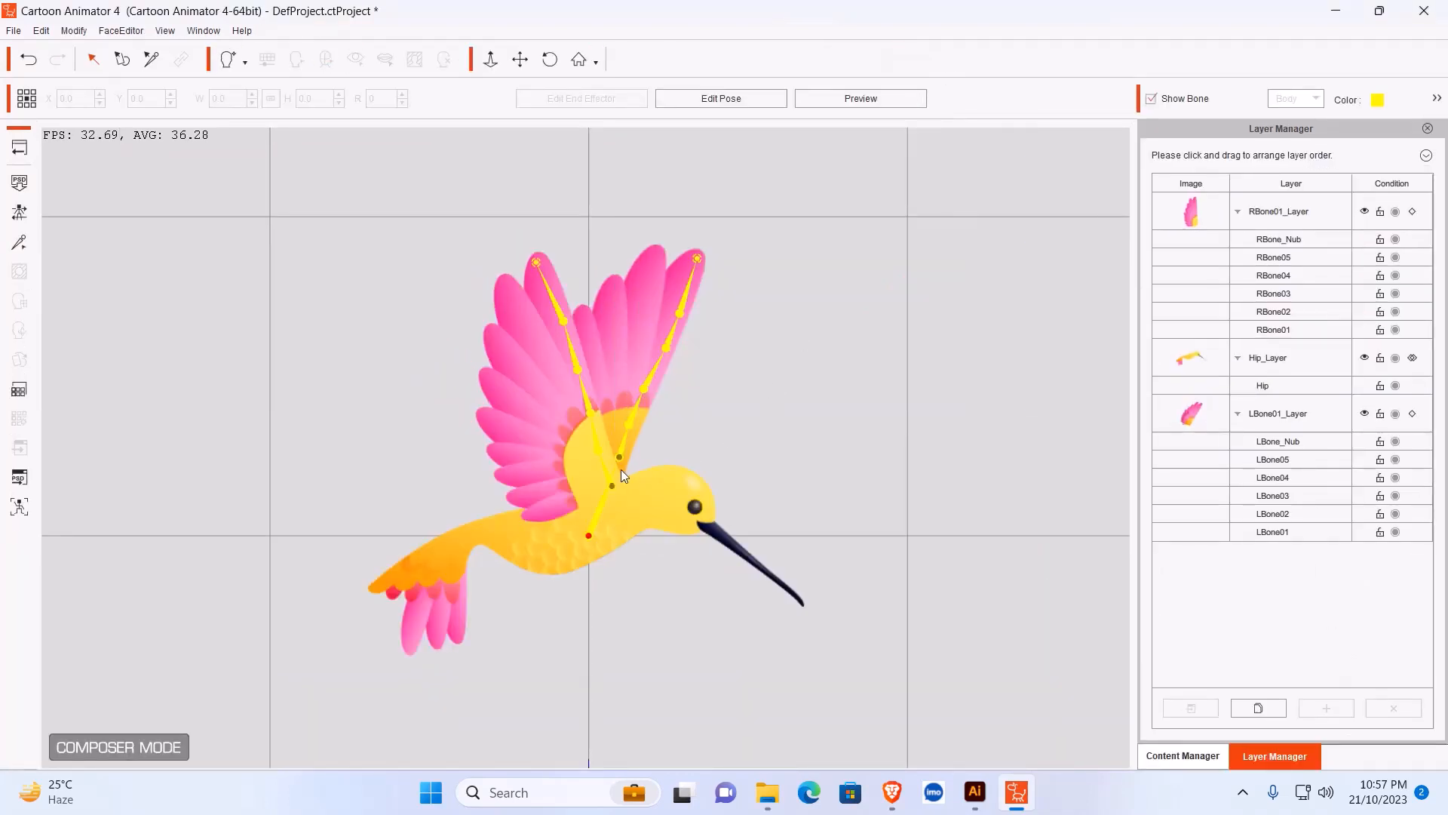
left_click(19, 245)
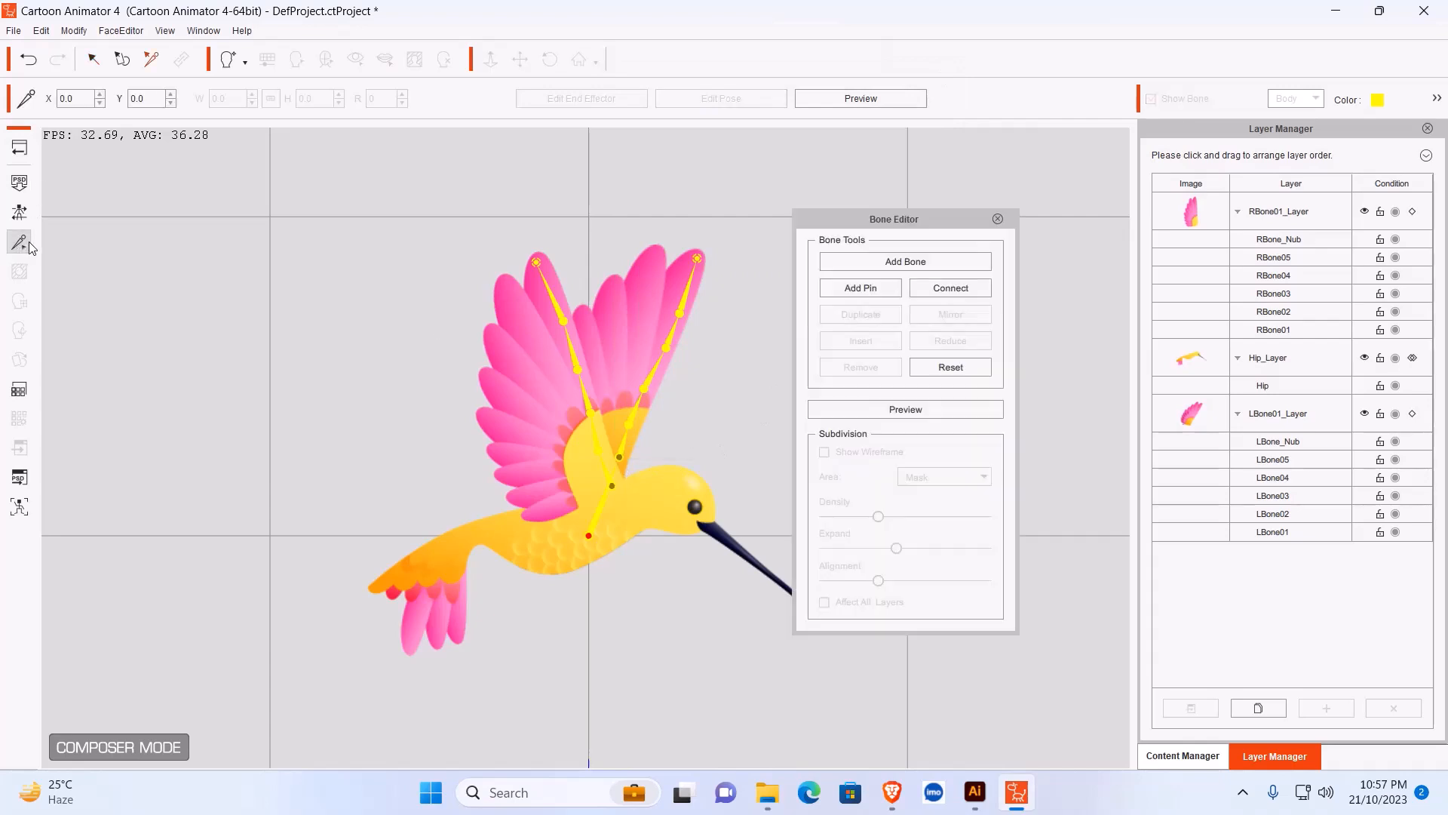
Nudge LBone01 to about X 9.8, Y 121.8 and RBone01 to about X 7.5, Y 116.6 at the wing bases.
left_click(625, 457)
left_click_drag(624, 458, 621, 467)
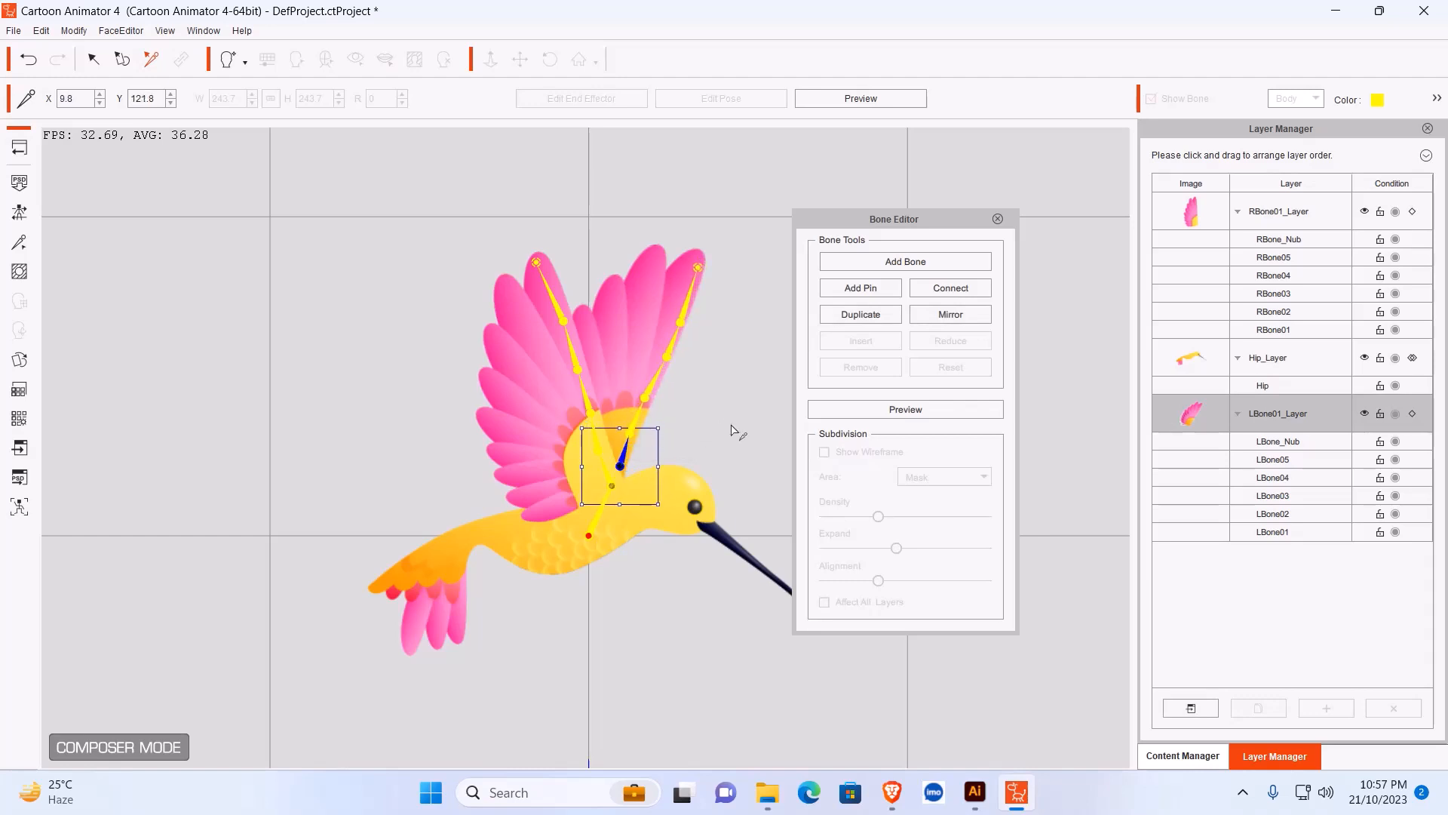
left_click(614, 490)
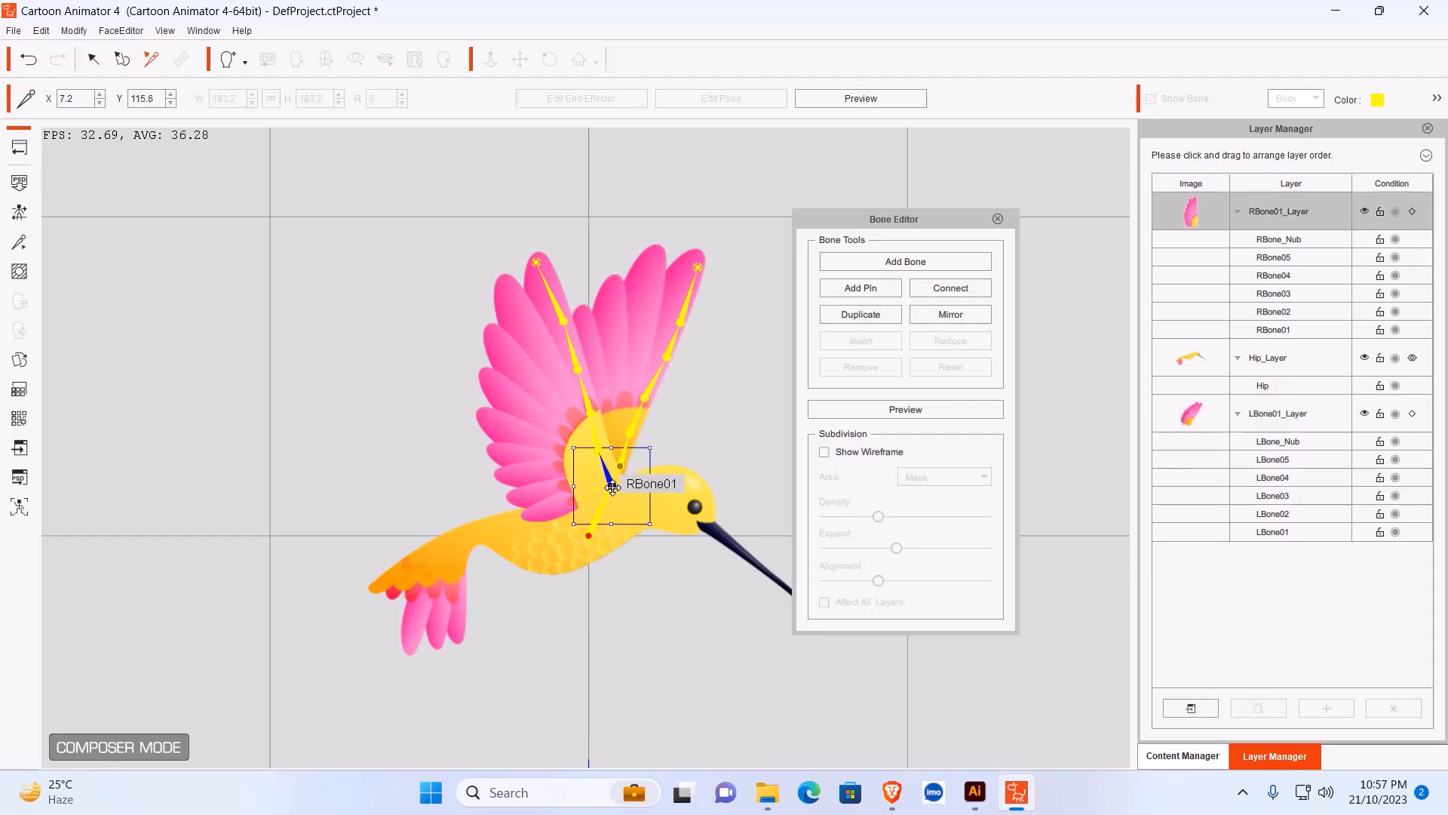
left_click_drag(613, 487, 612, 483)
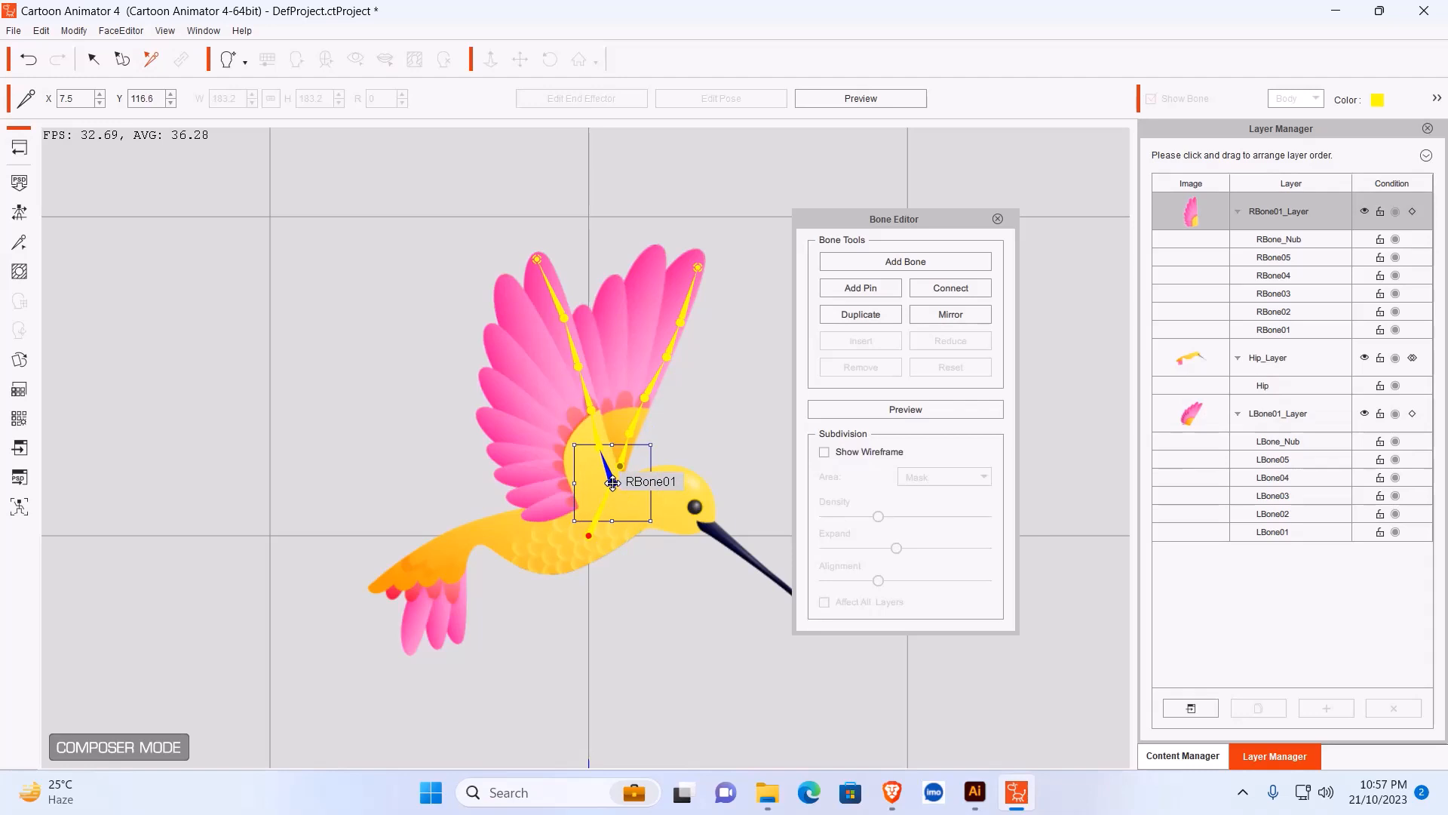
left_click(730, 450)
Adjust LBone02 to about X 13.0, Y 131.6 and LBone04 to about X 23.3, Y 157.0, and close the Bone Editor.
left_click(632, 436)
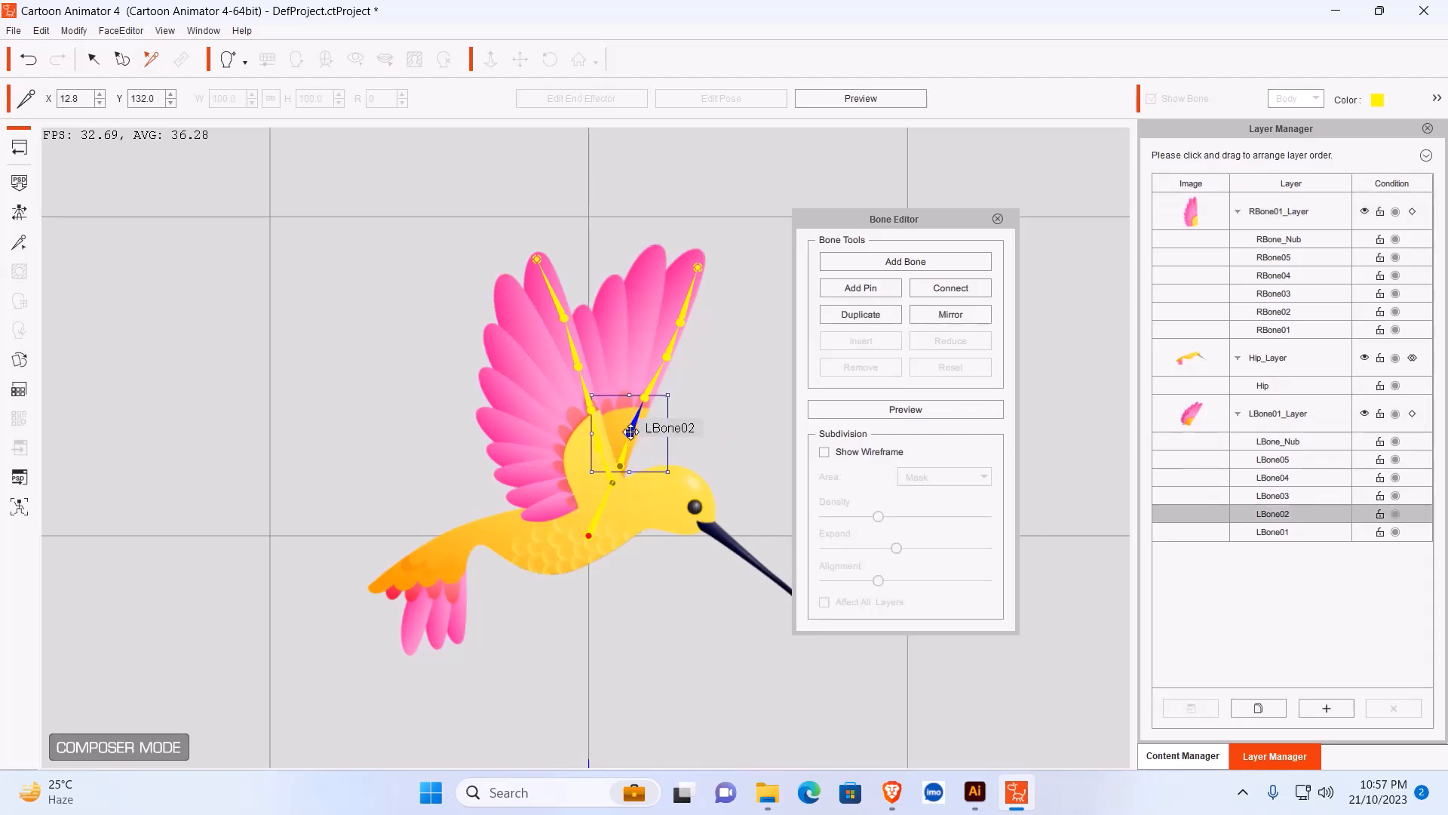
left_click_drag(630, 430, 631, 432)
left_click(667, 354)
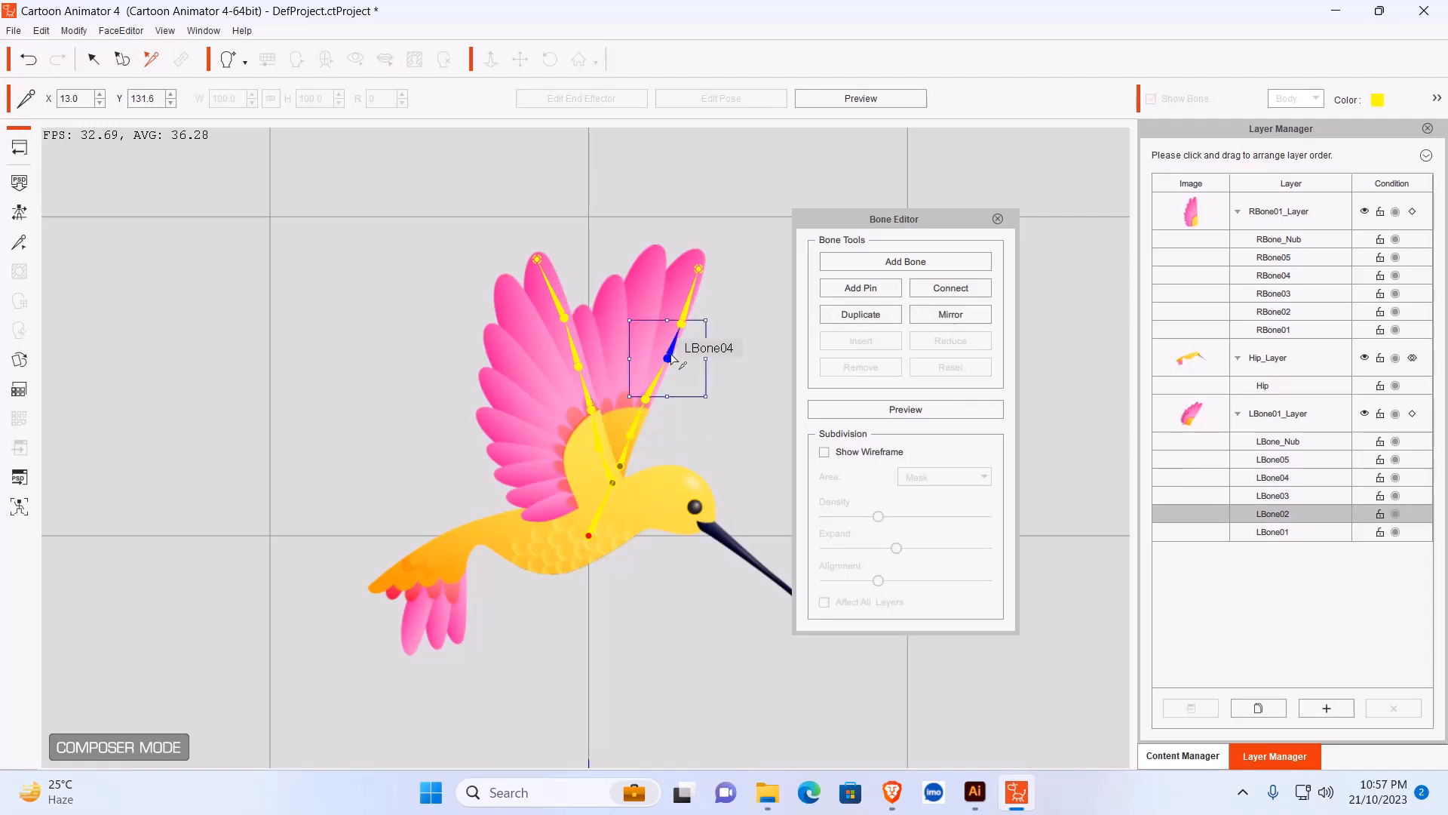
left_click_drag(665, 351, 666, 351)
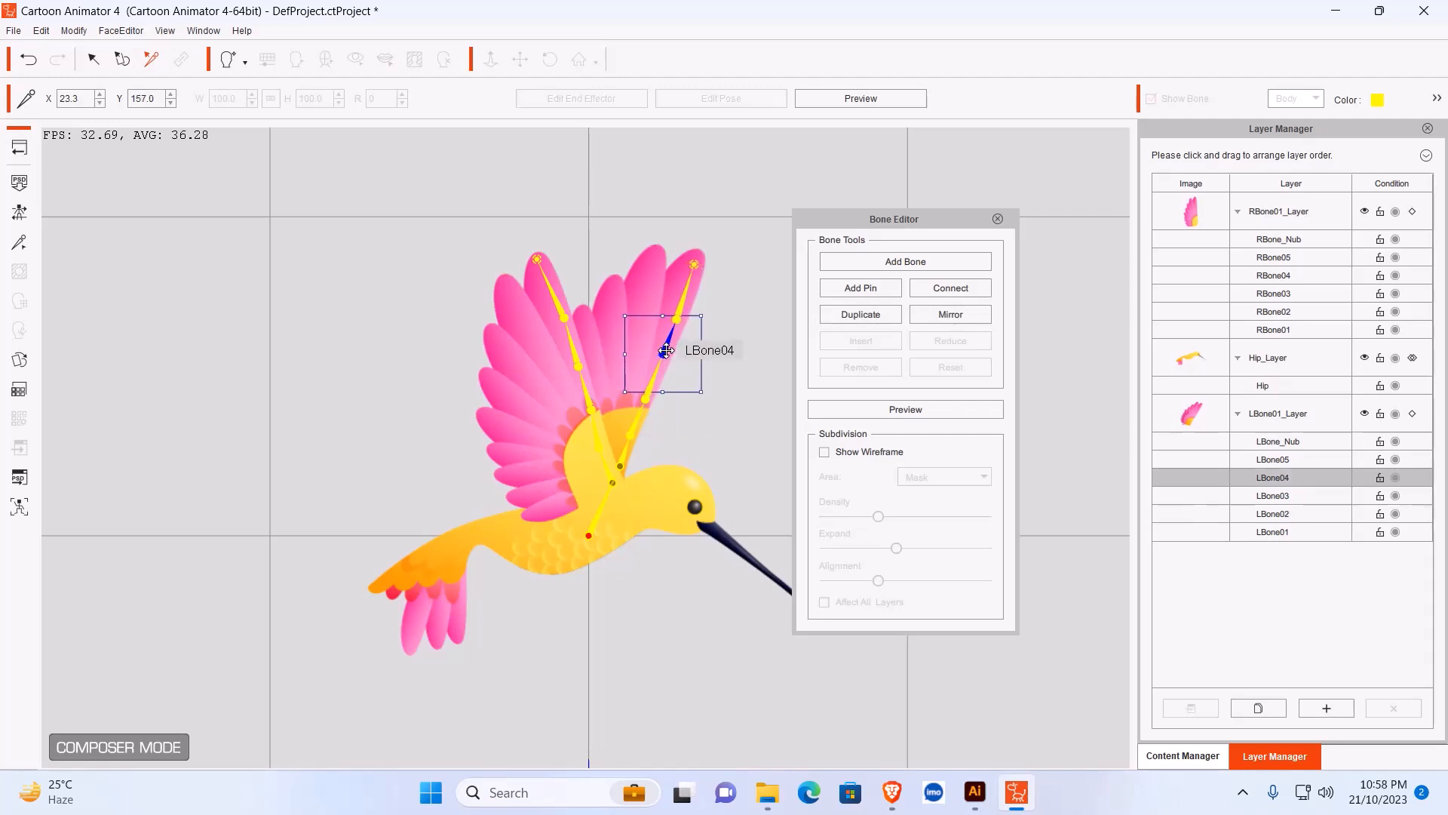
left_click(720, 415)
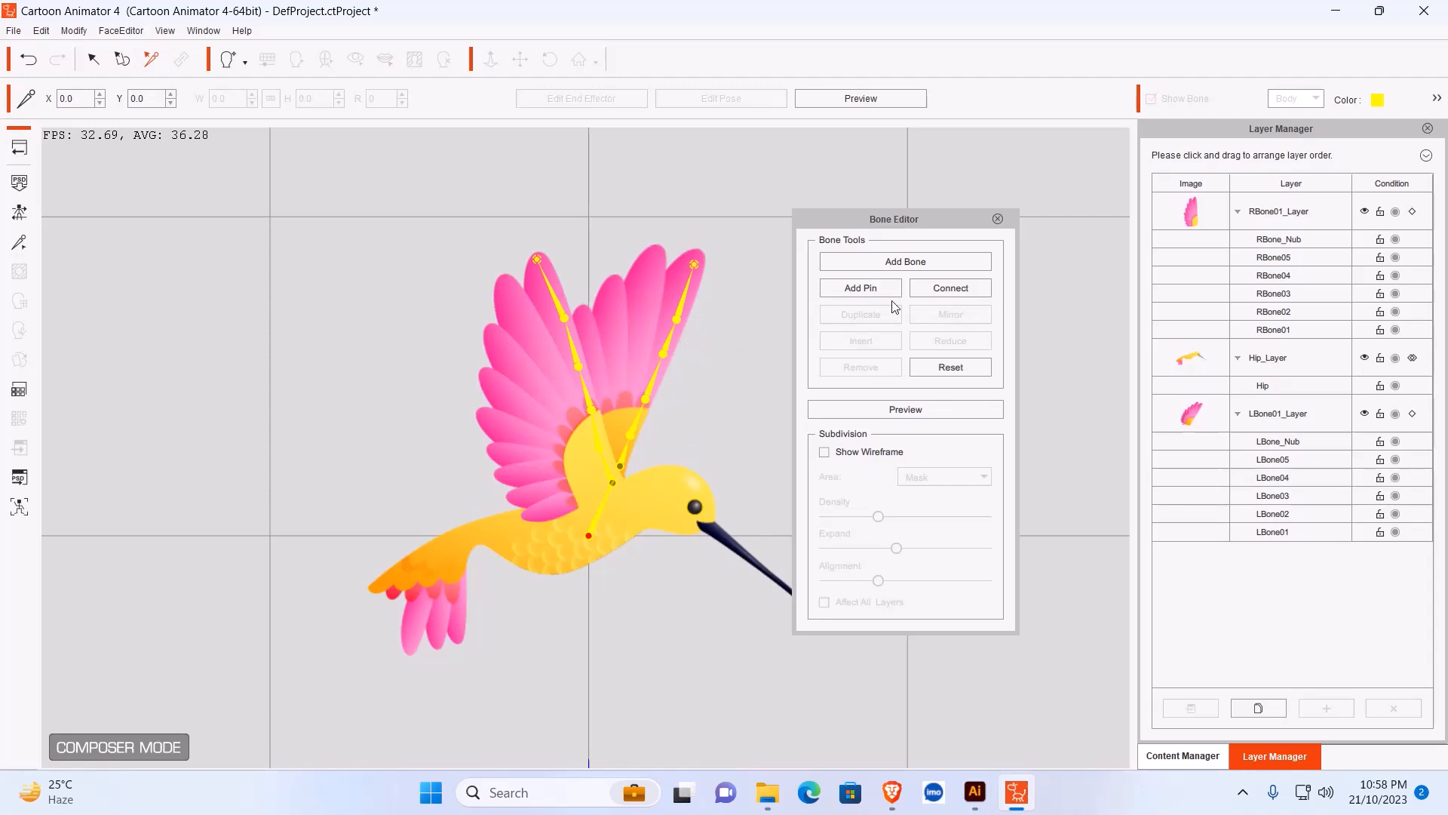
left_click(997, 218)
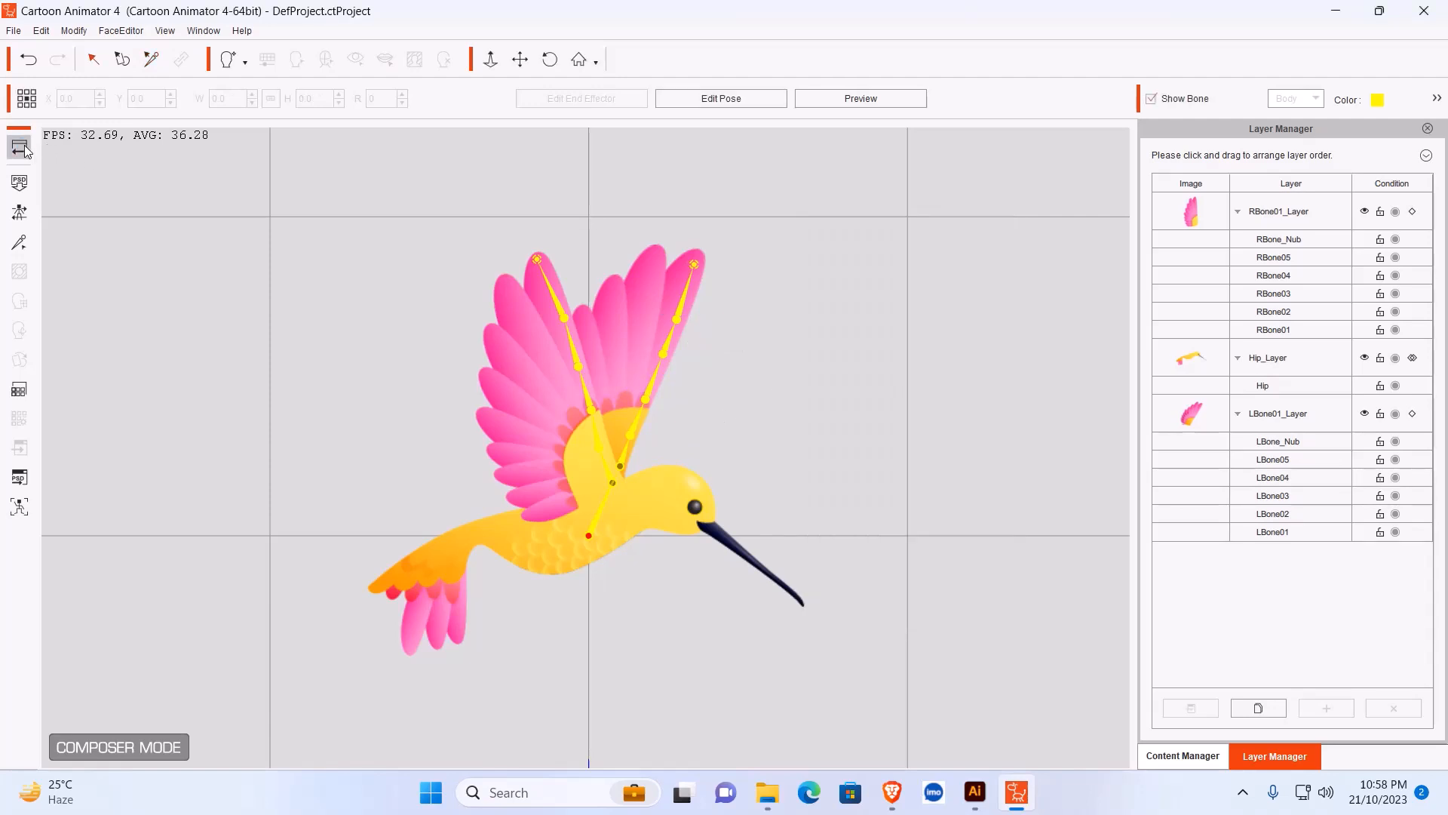
Return the hummingbird from Composer Mode to the stage and leave it deselected.
left_click(20, 146)
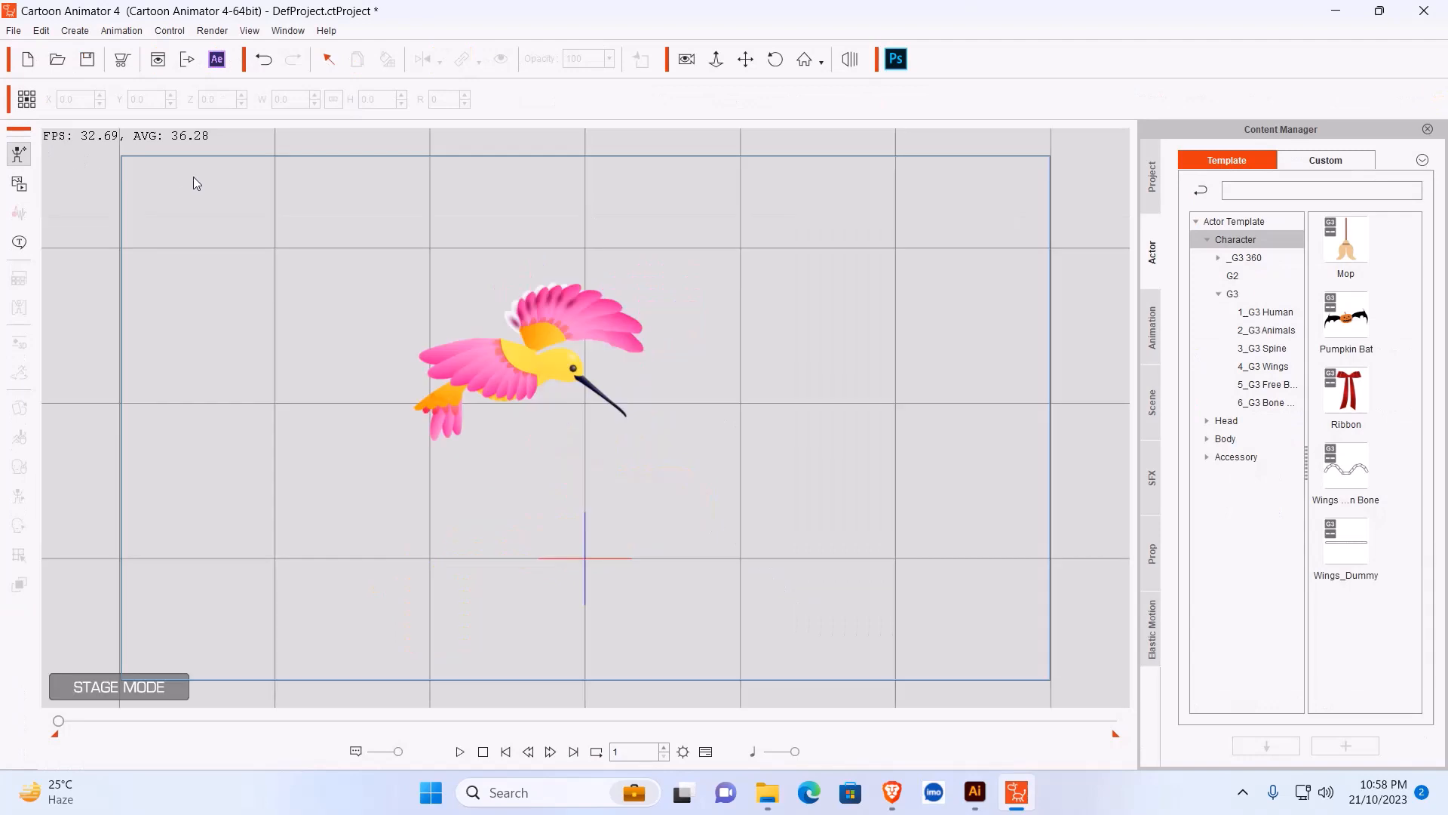
left_click(534, 324)
right_click(534, 324)
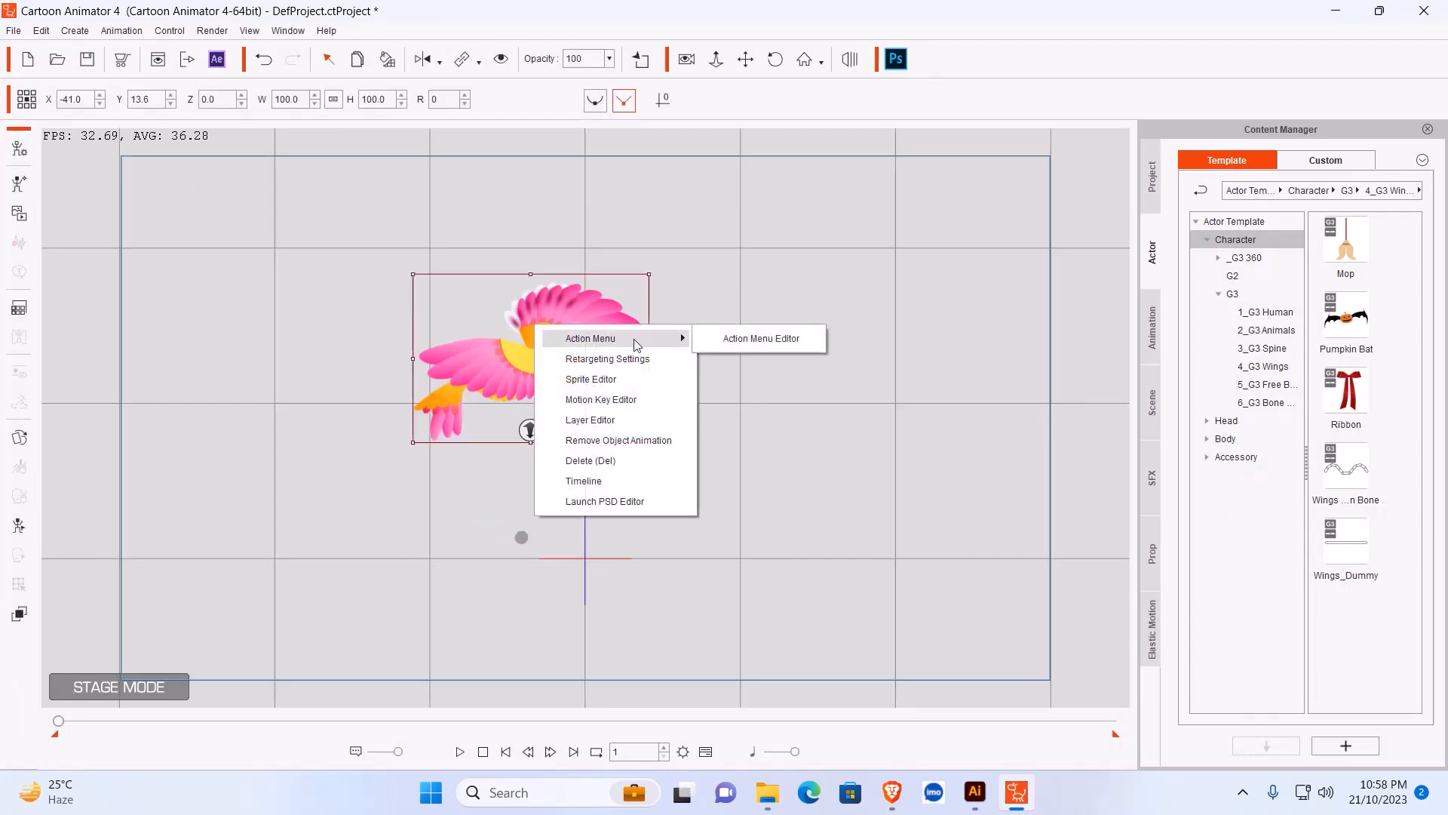
left_click(1059, 365)
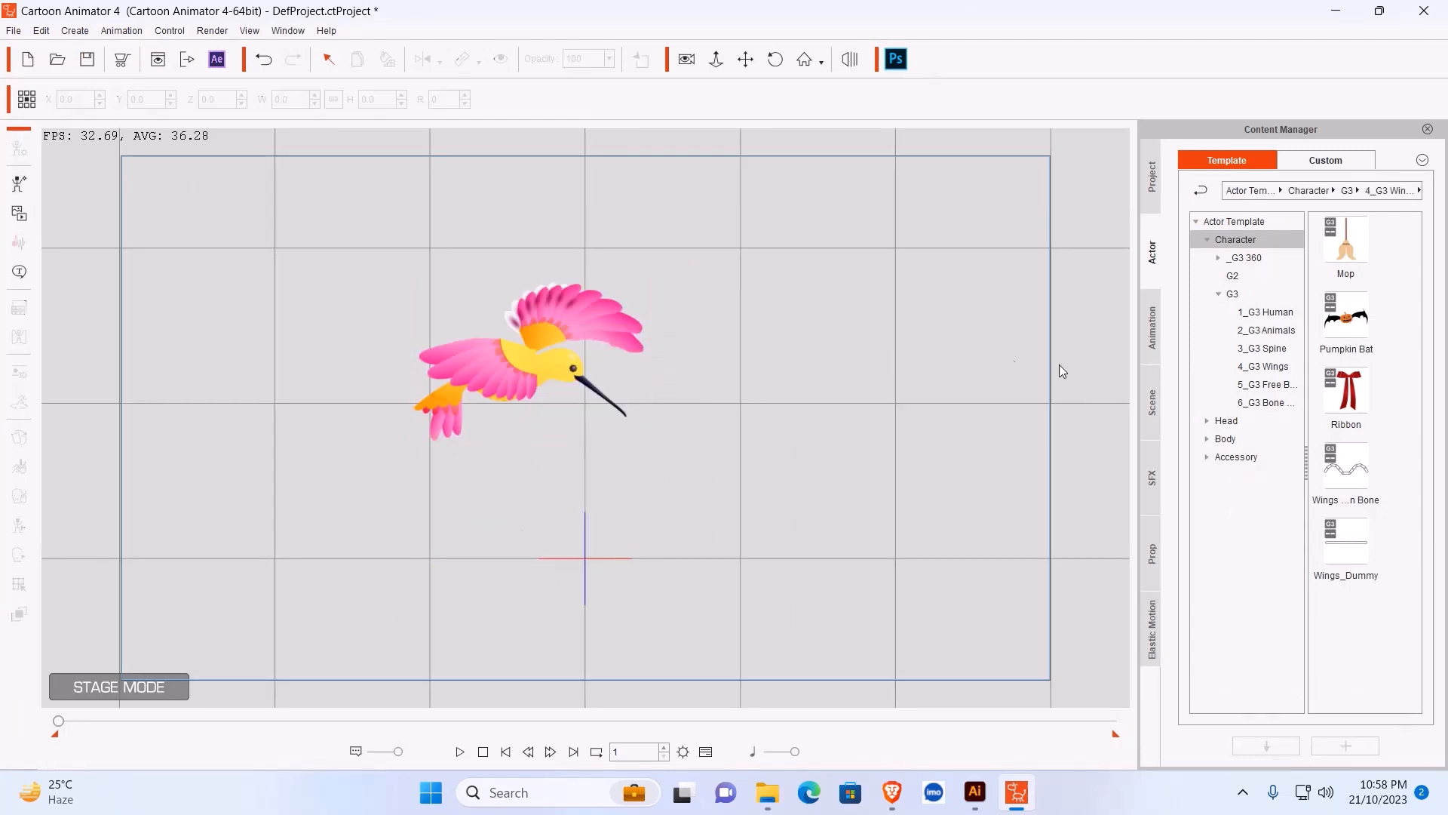
Apply the Wings_...ly(1S) motion from the 4_G3 Wings motion templates to the hummingbird, select it and go back to frame 1.
left_click(1273, 367)
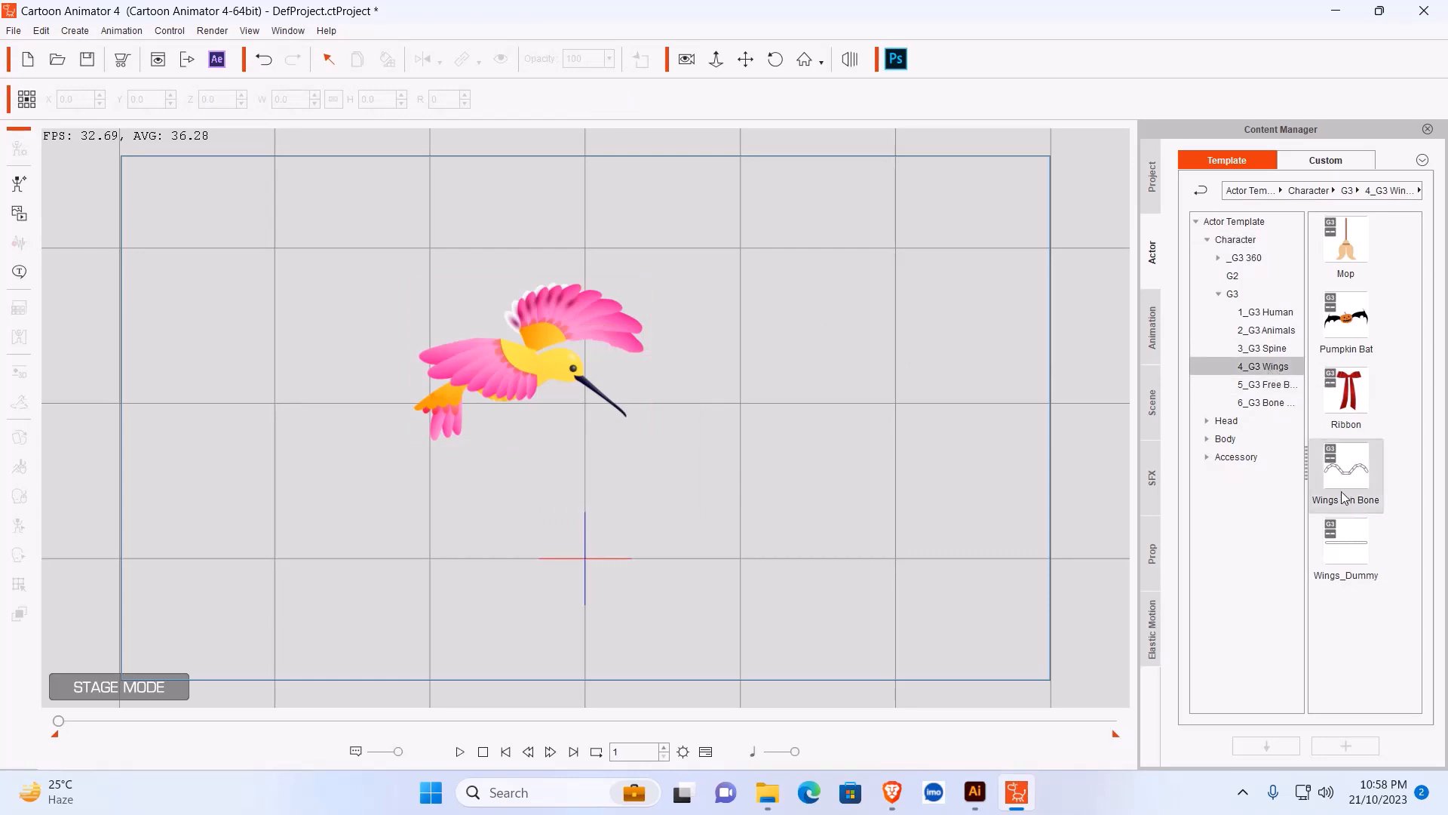
left_click(1152, 328)
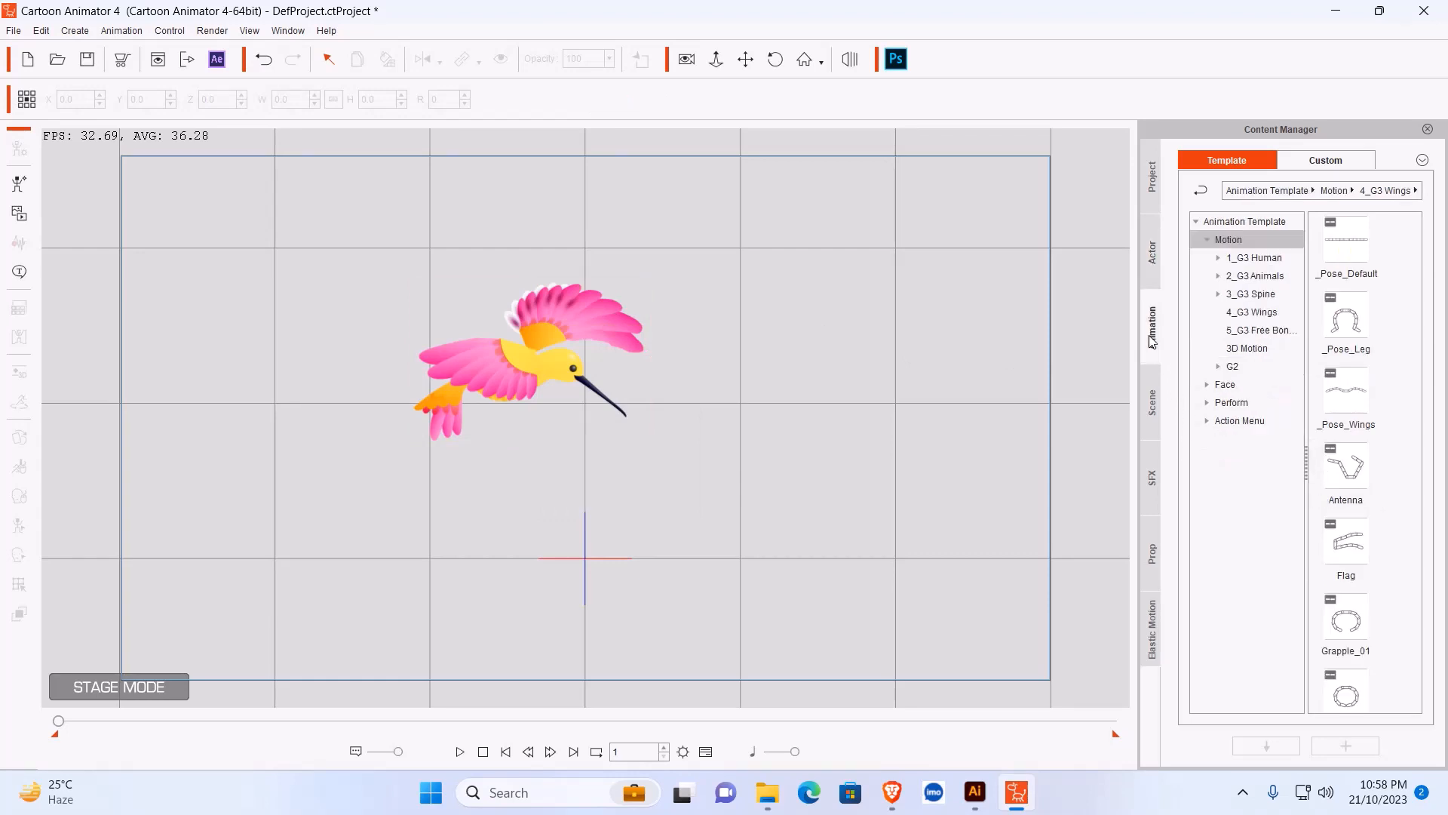
left_click(1251, 312)
scroll(1343, 497, "down", 5)
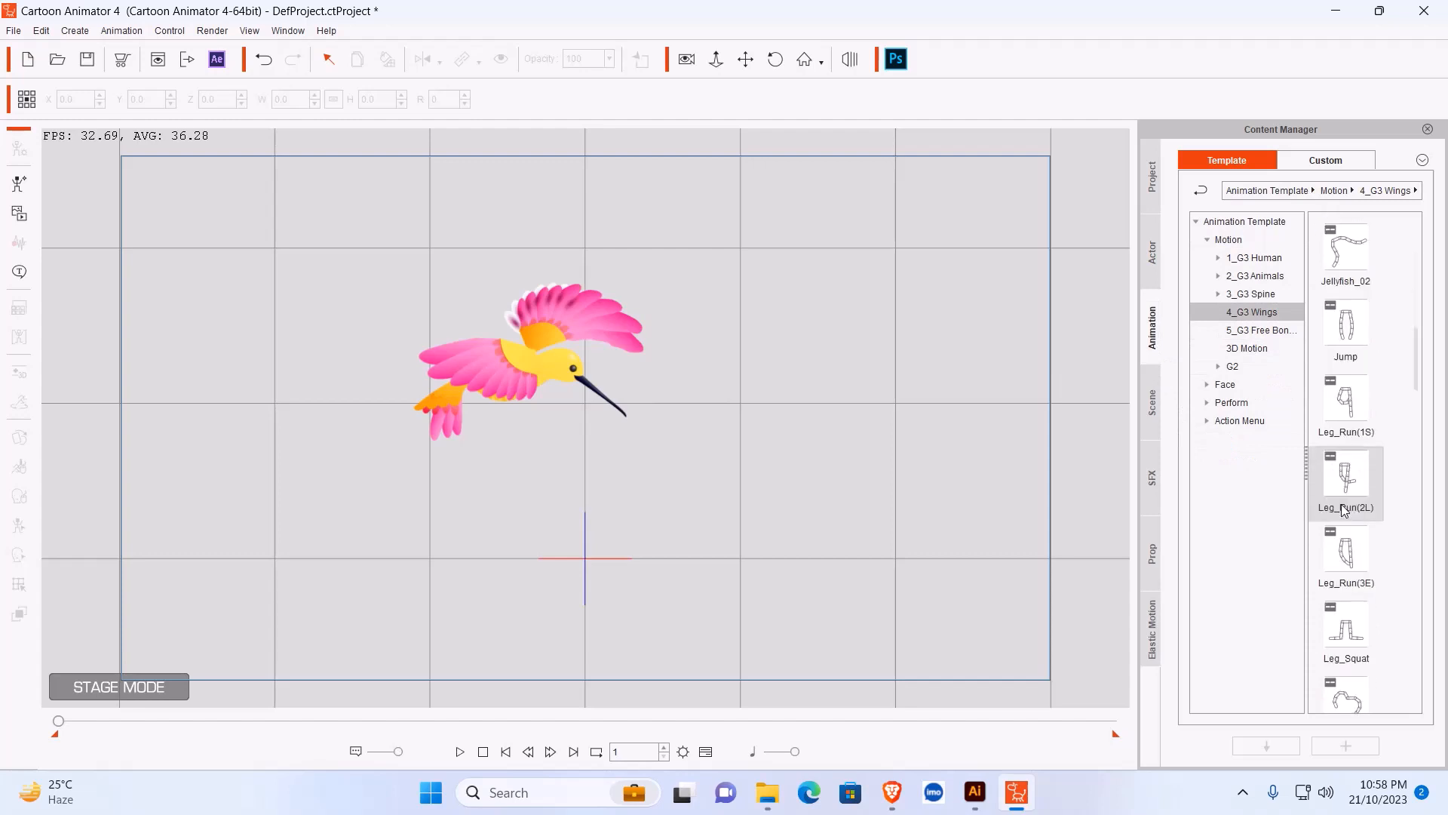
scroll(1342, 510, "down", 6)
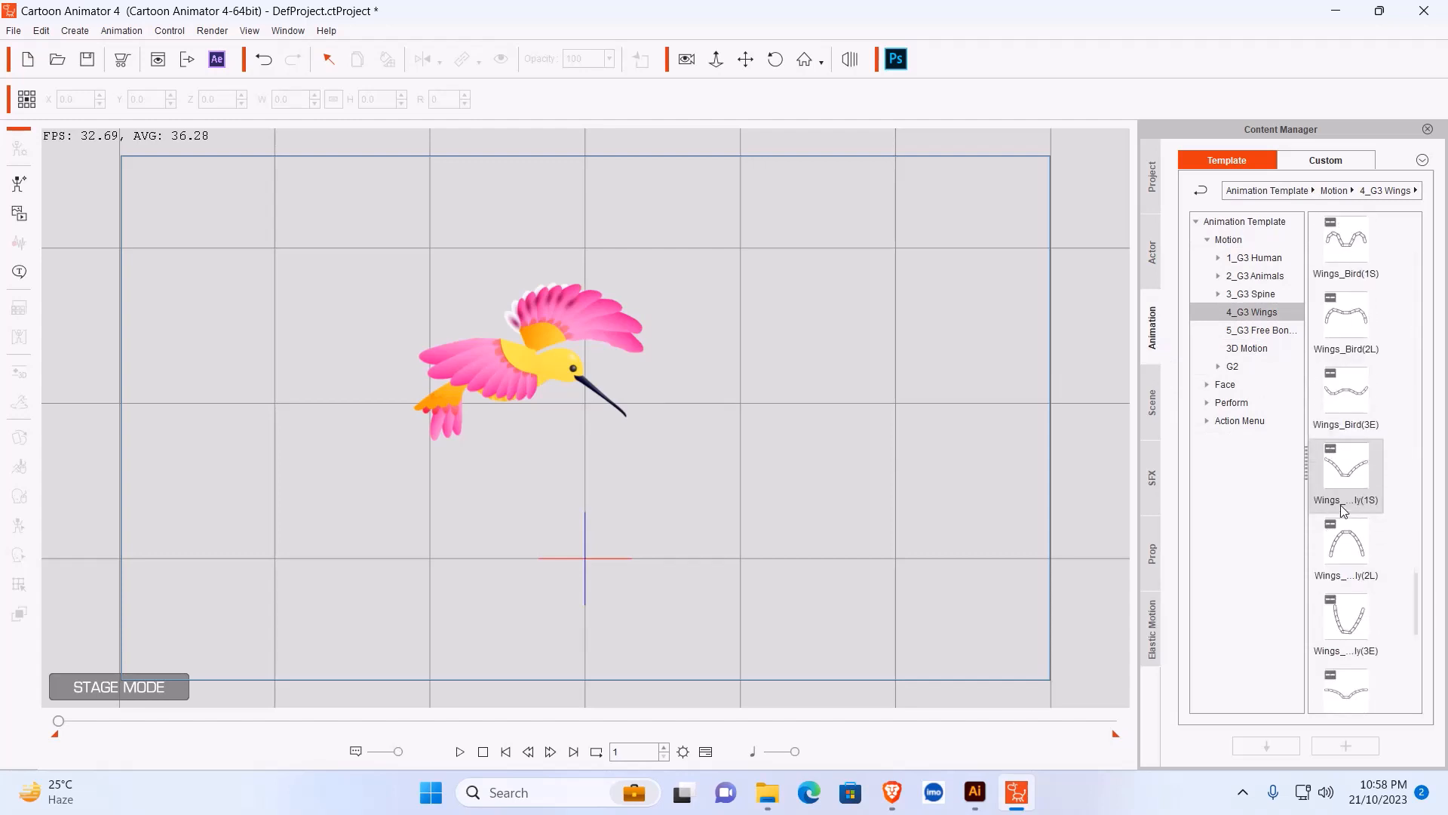
left_click_drag(1355, 481, 547, 328)
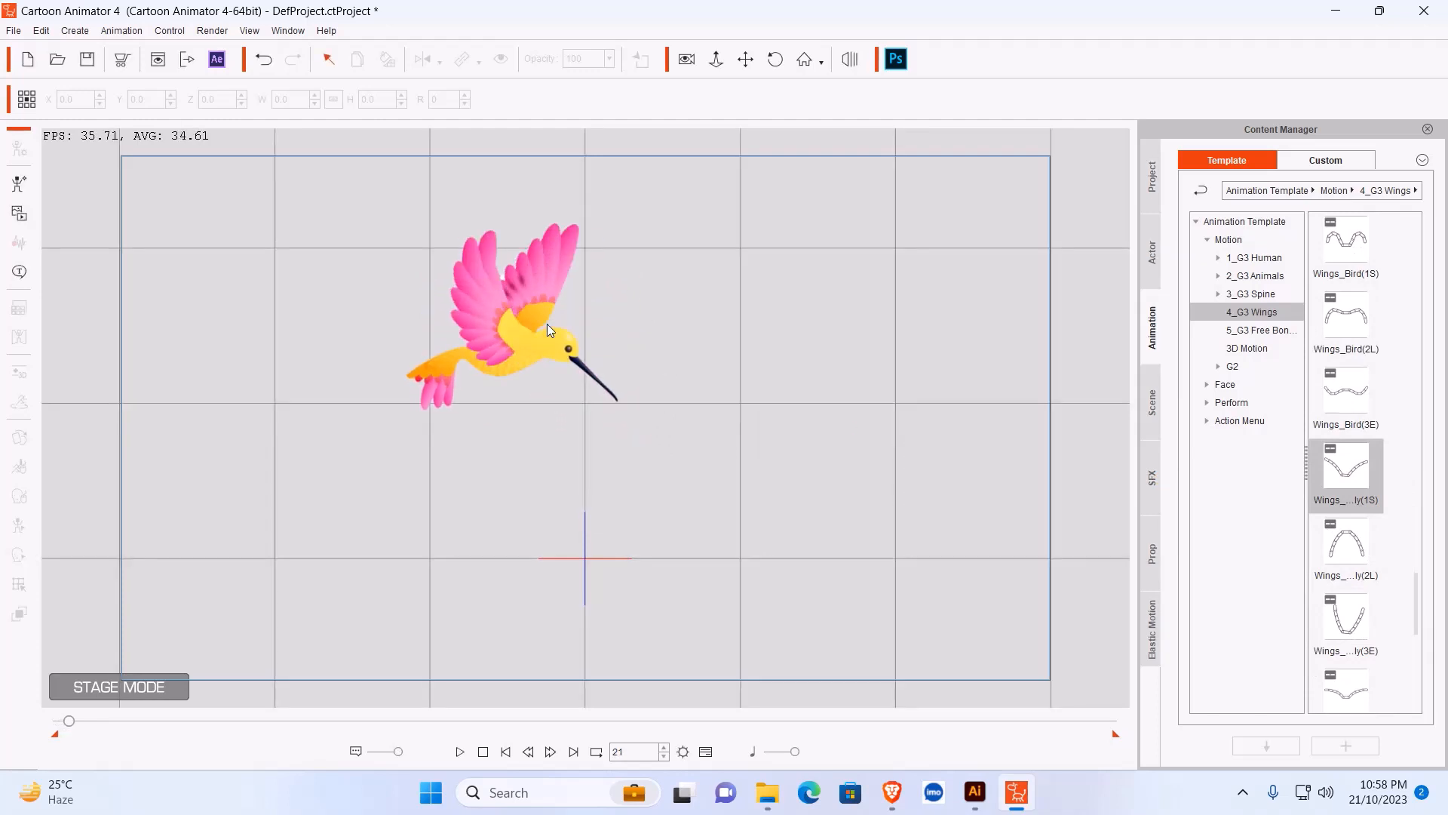
left_click(531, 301)
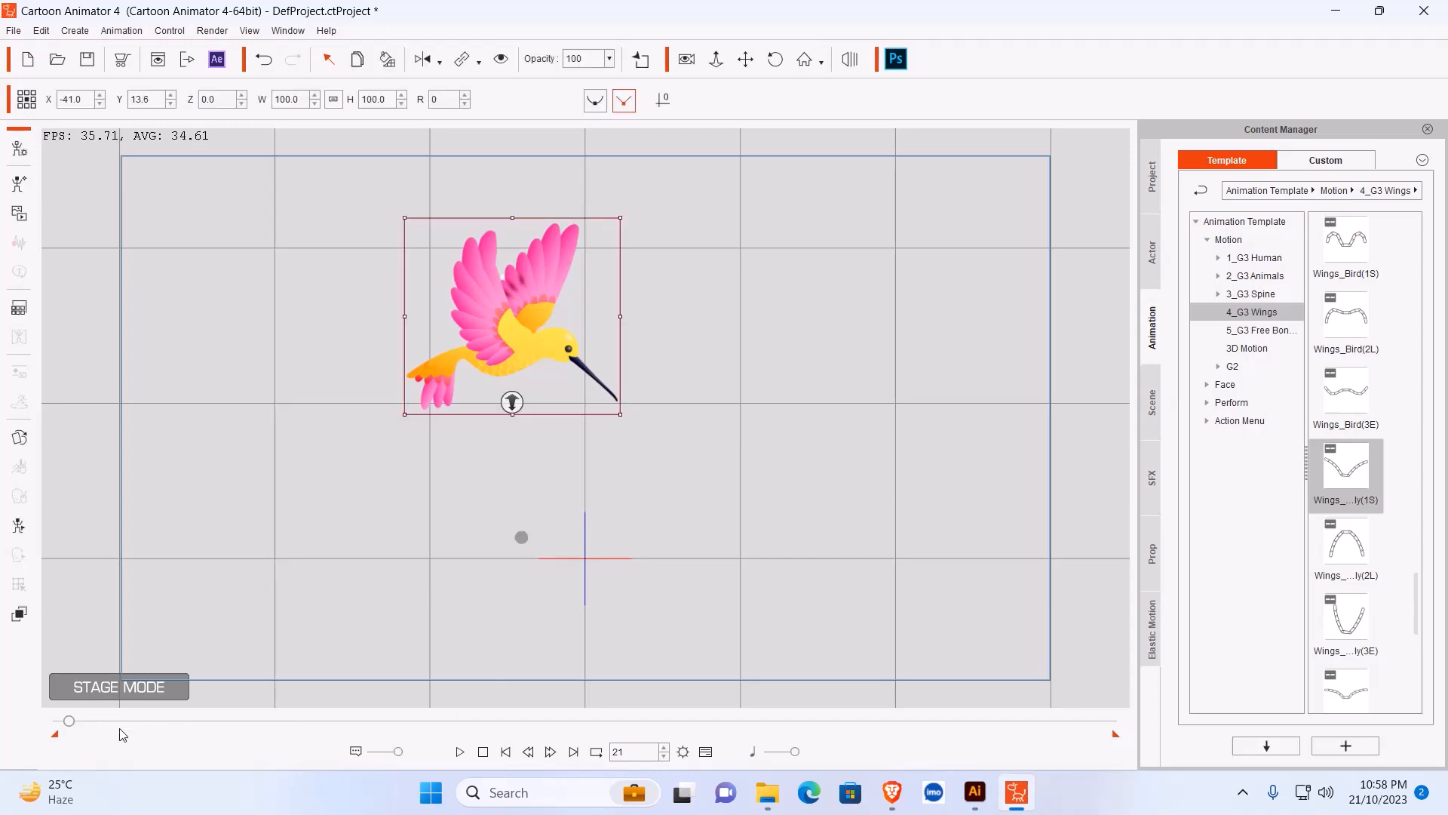
left_click_drag(72, 726, 58, 723)
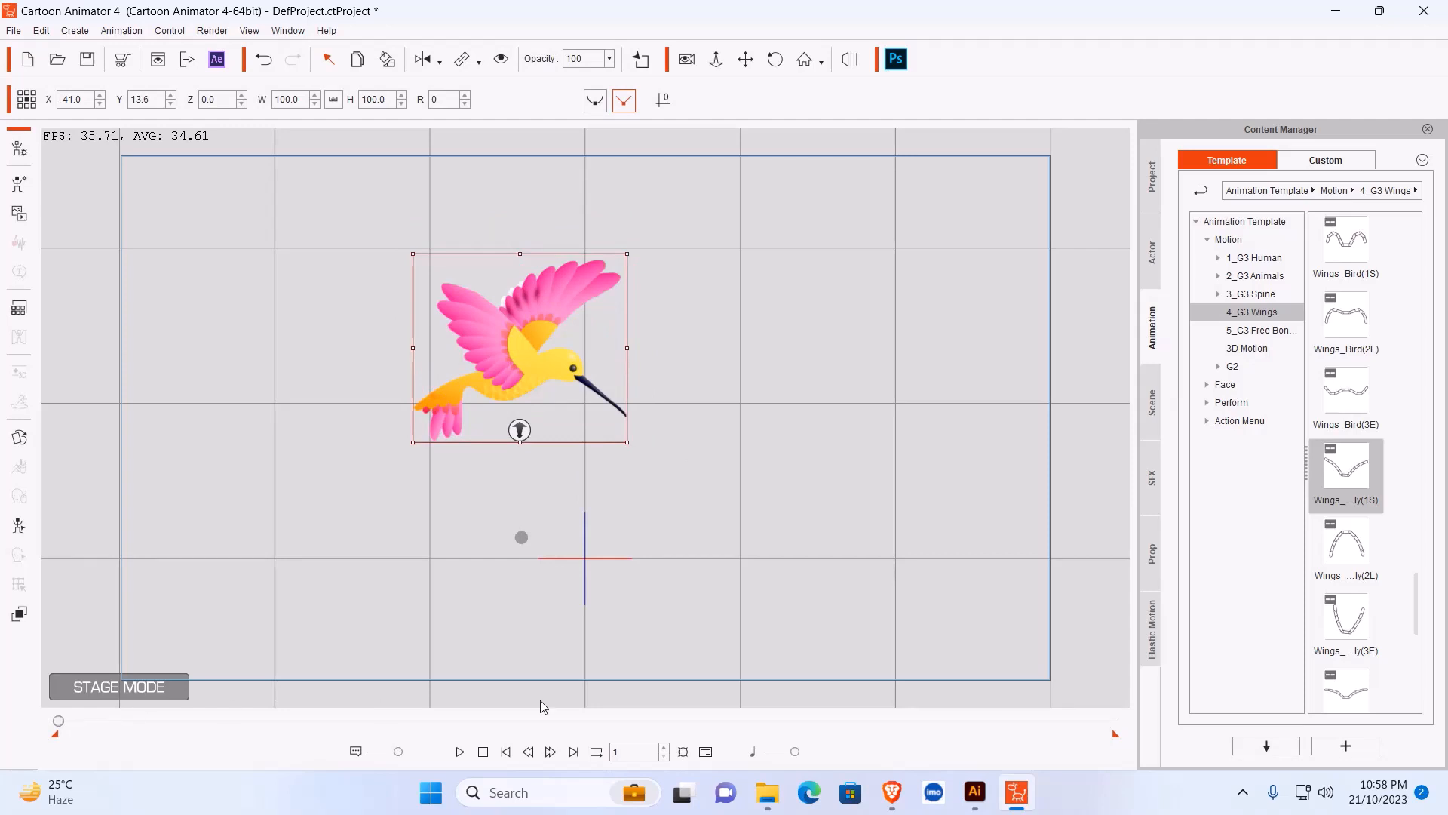
Switch to the Brave browser, examine the free download file types of Freepik's "Nature forest landscape at daytime scene", and return to Cartoon Animator.
left_click(892, 792)
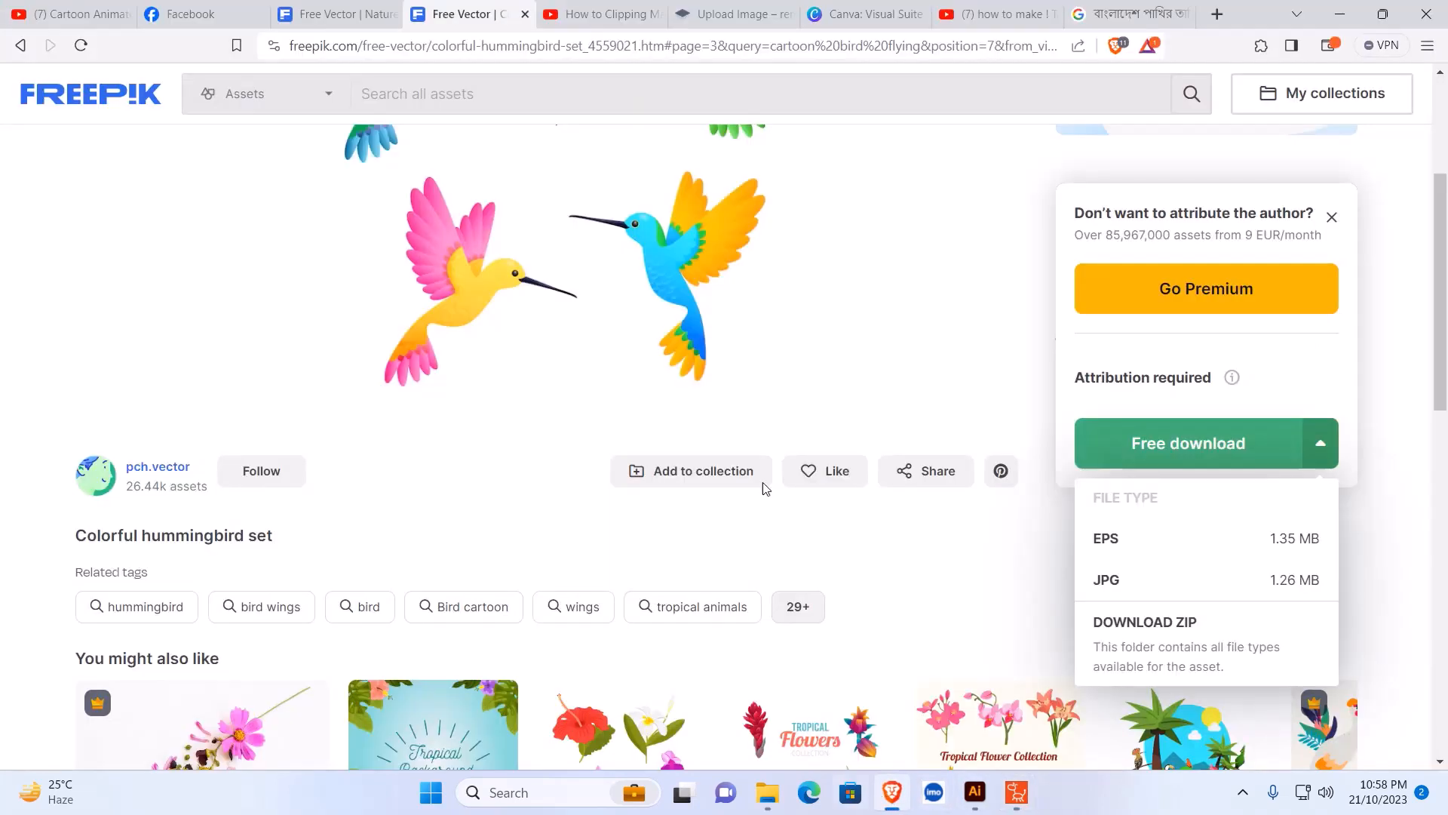
left_click(324, 14)
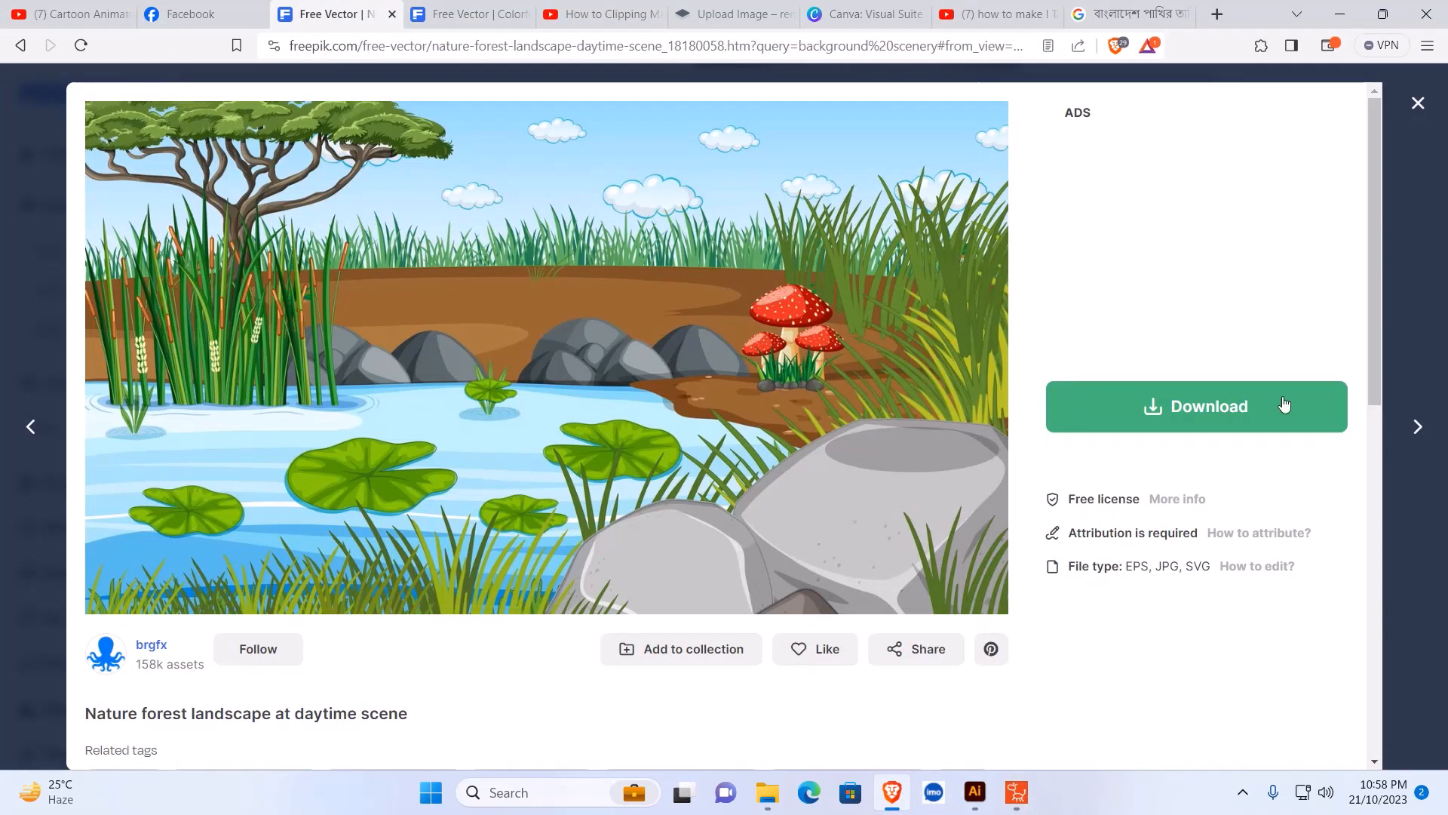
left_click(1303, 414)
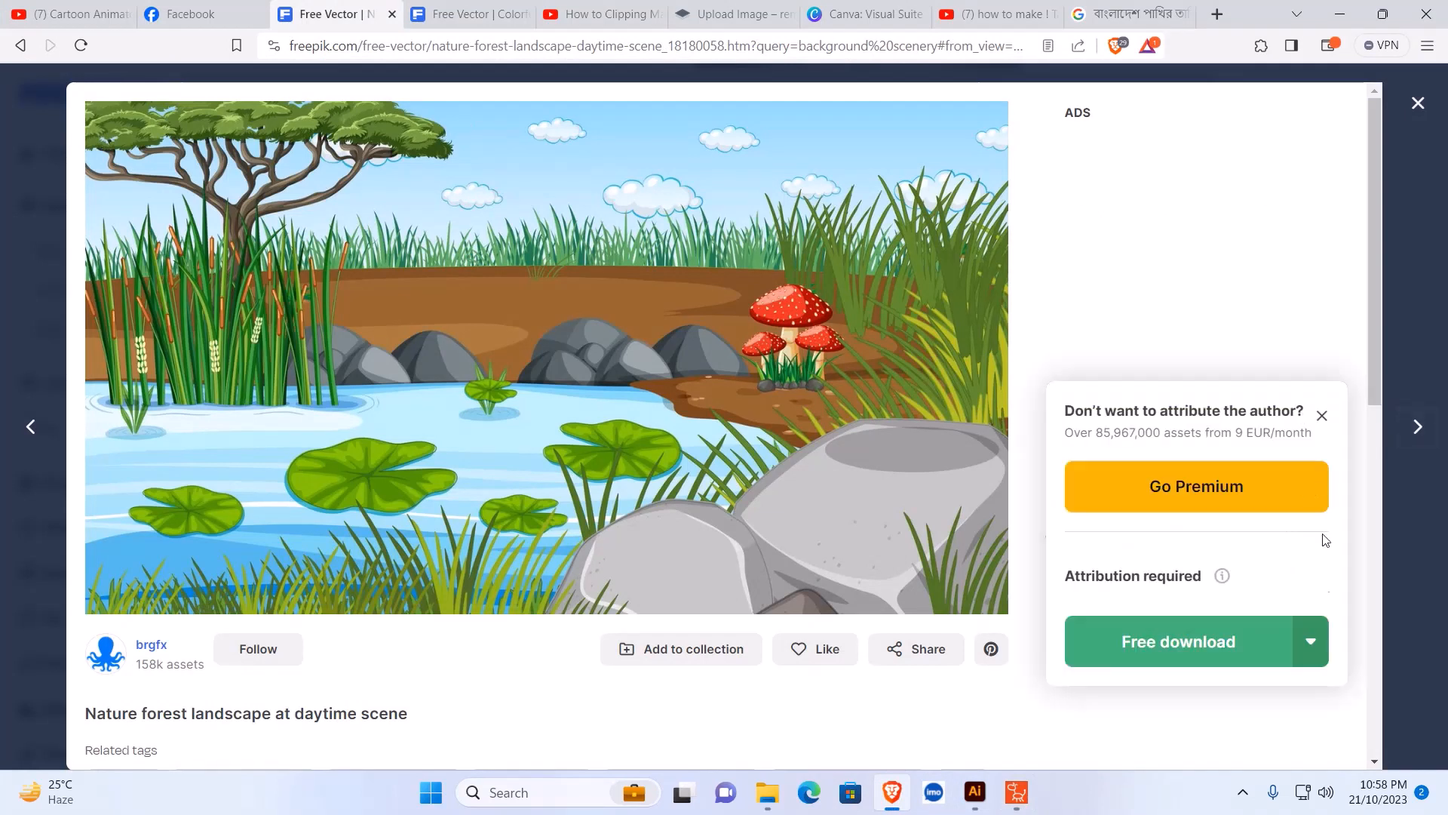
left_click(1312, 643)
scroll(1212, 714, "down", 1)
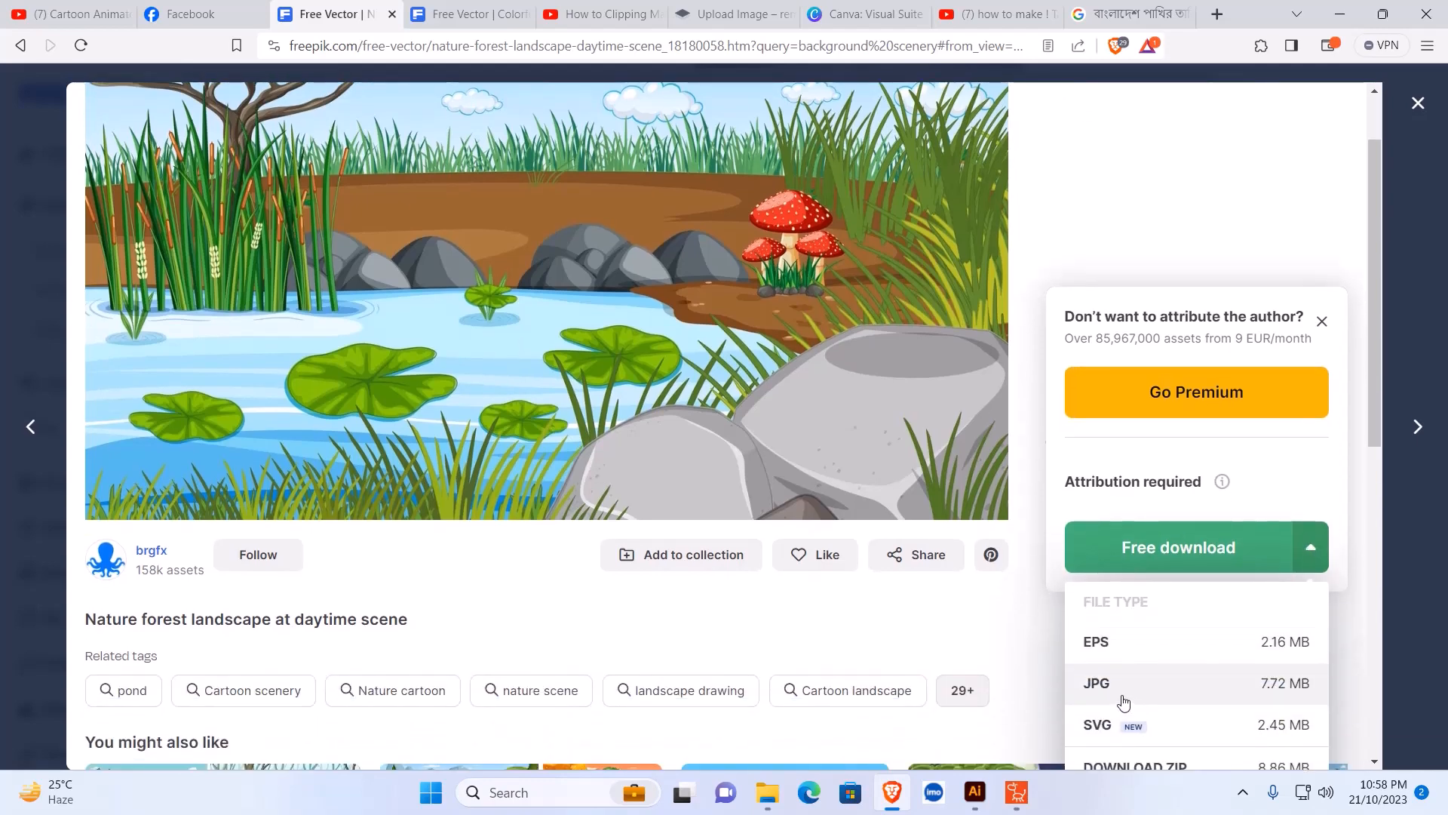
scroll(1123, 703, "up", 1)
left_click(1337, 14)
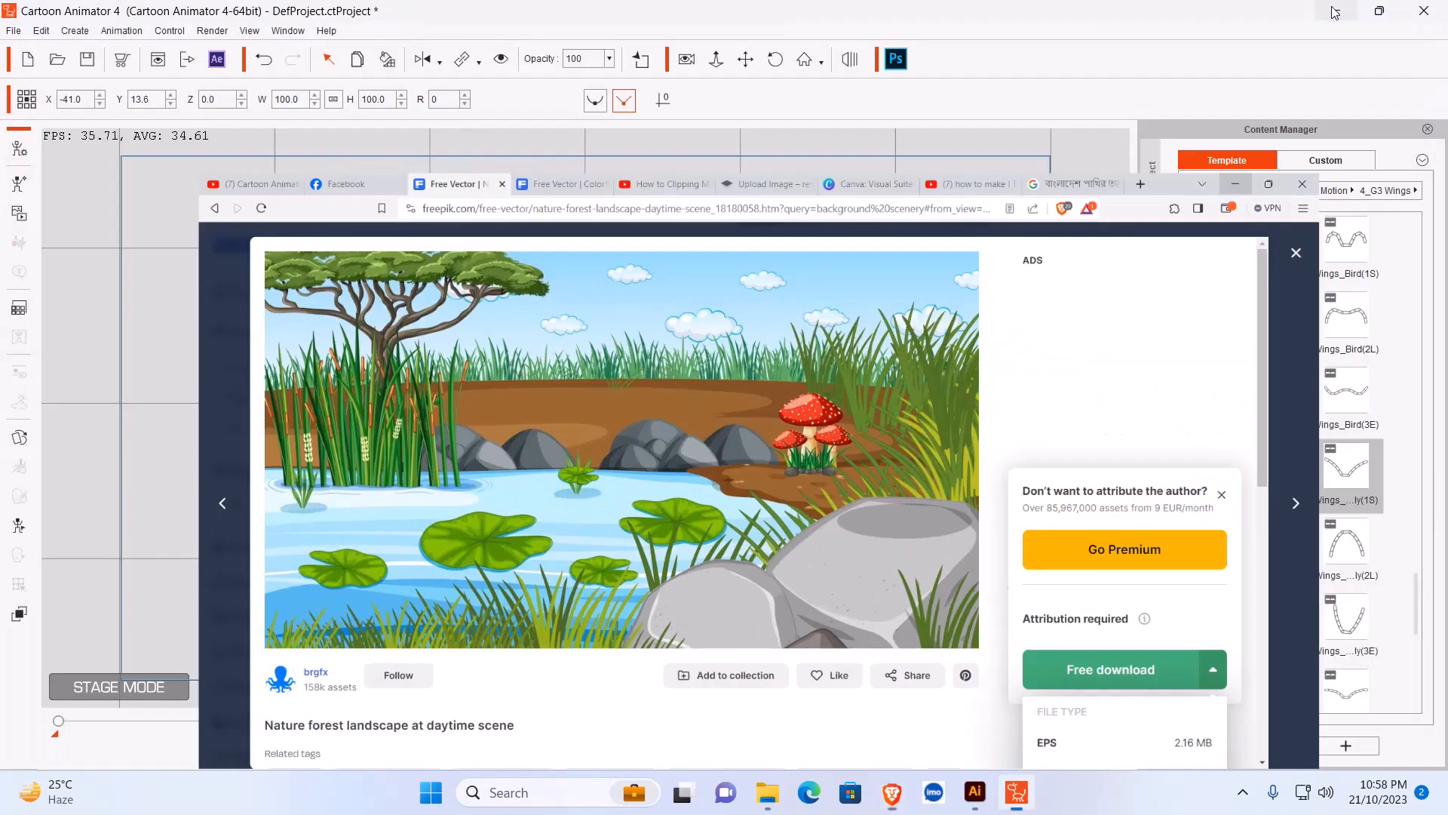
Shrink the Cartoon Animator window to reach the desktop, import the 18180058 landscape image as a prop, and maximize the window again.
left_click(1380, 11)
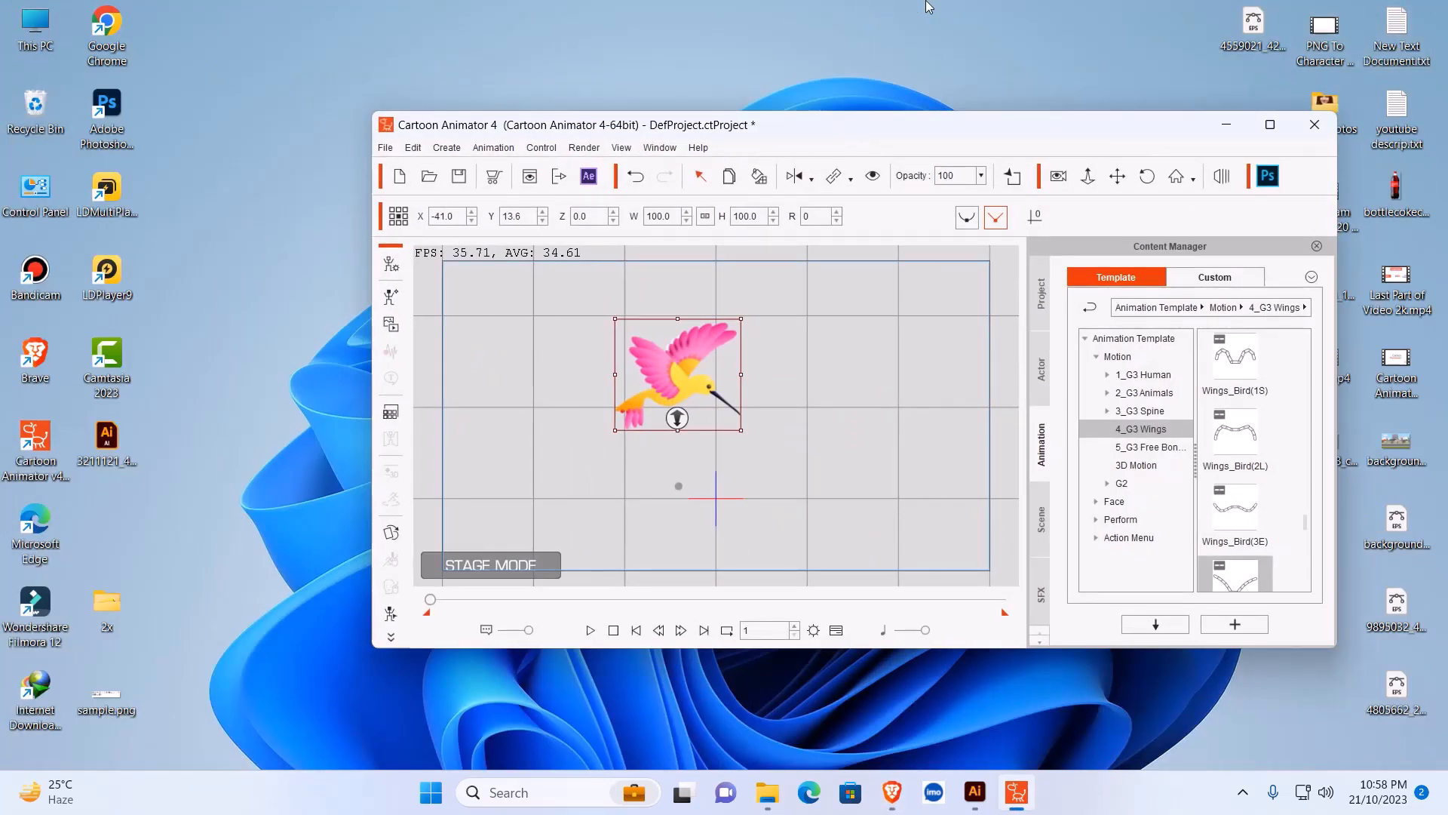
left_click_drag(1027, 127, 813, 141)
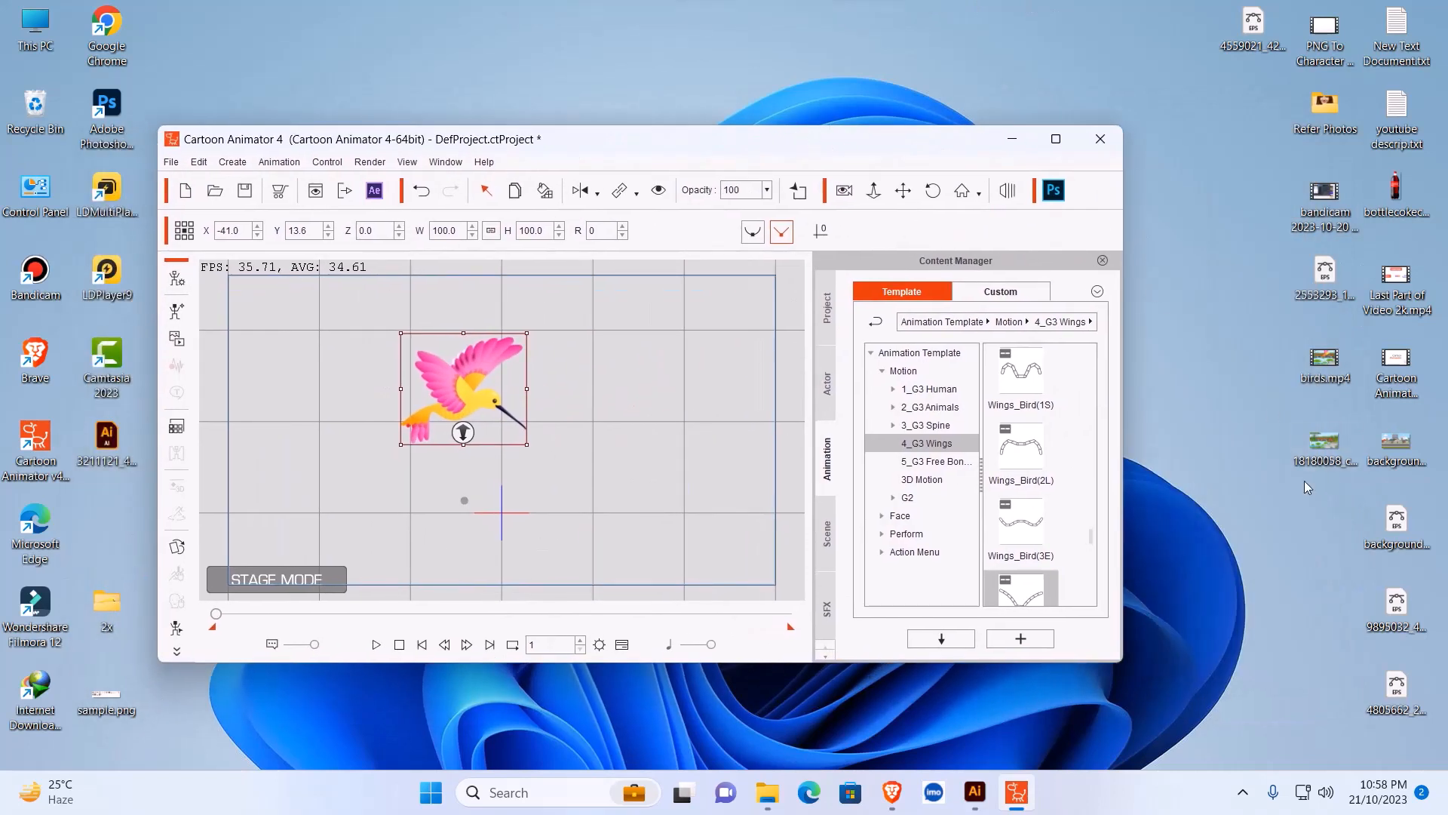
left_click_drag(1331, 460, 573, 451)
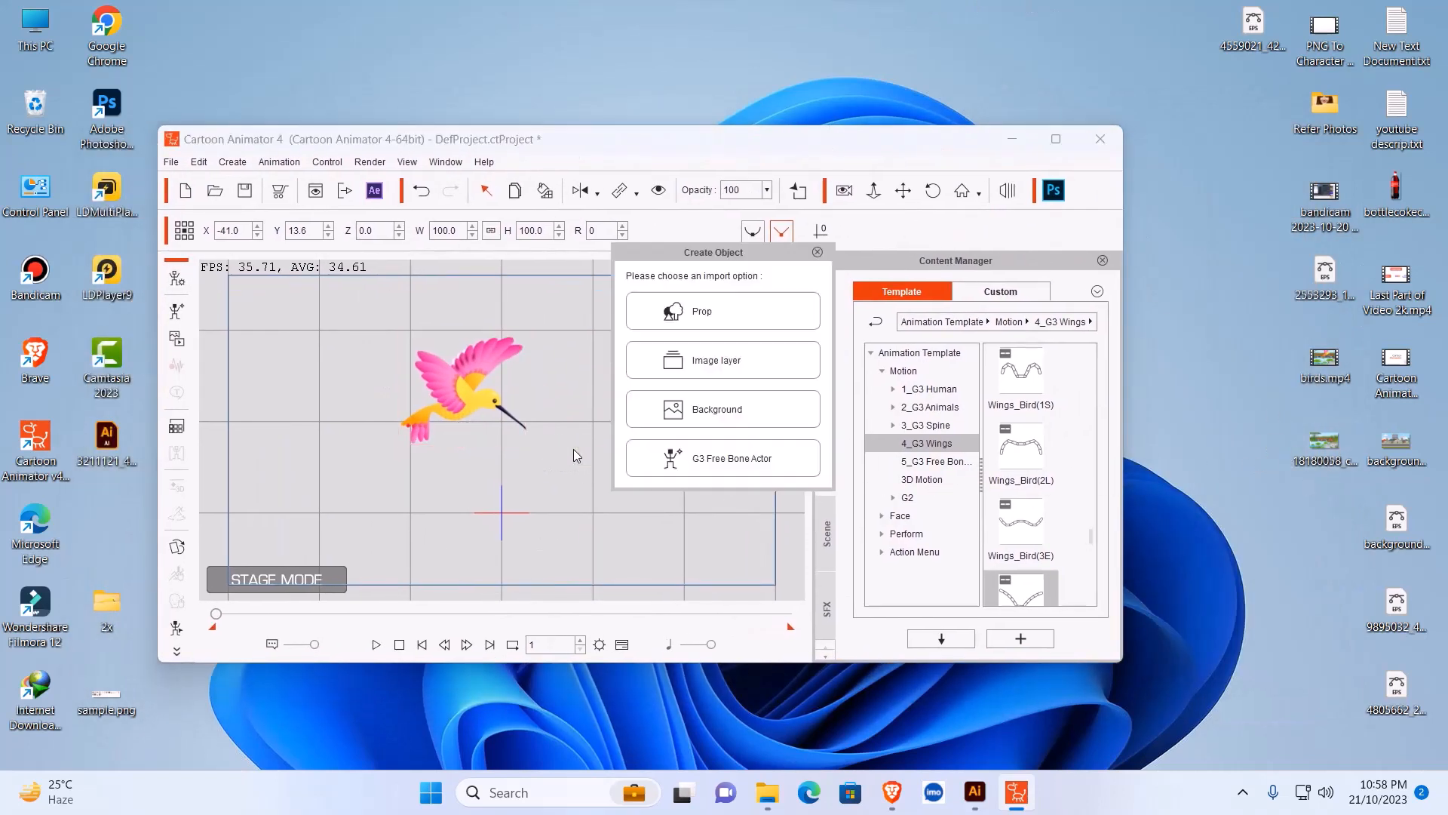
left_click(713, 313)
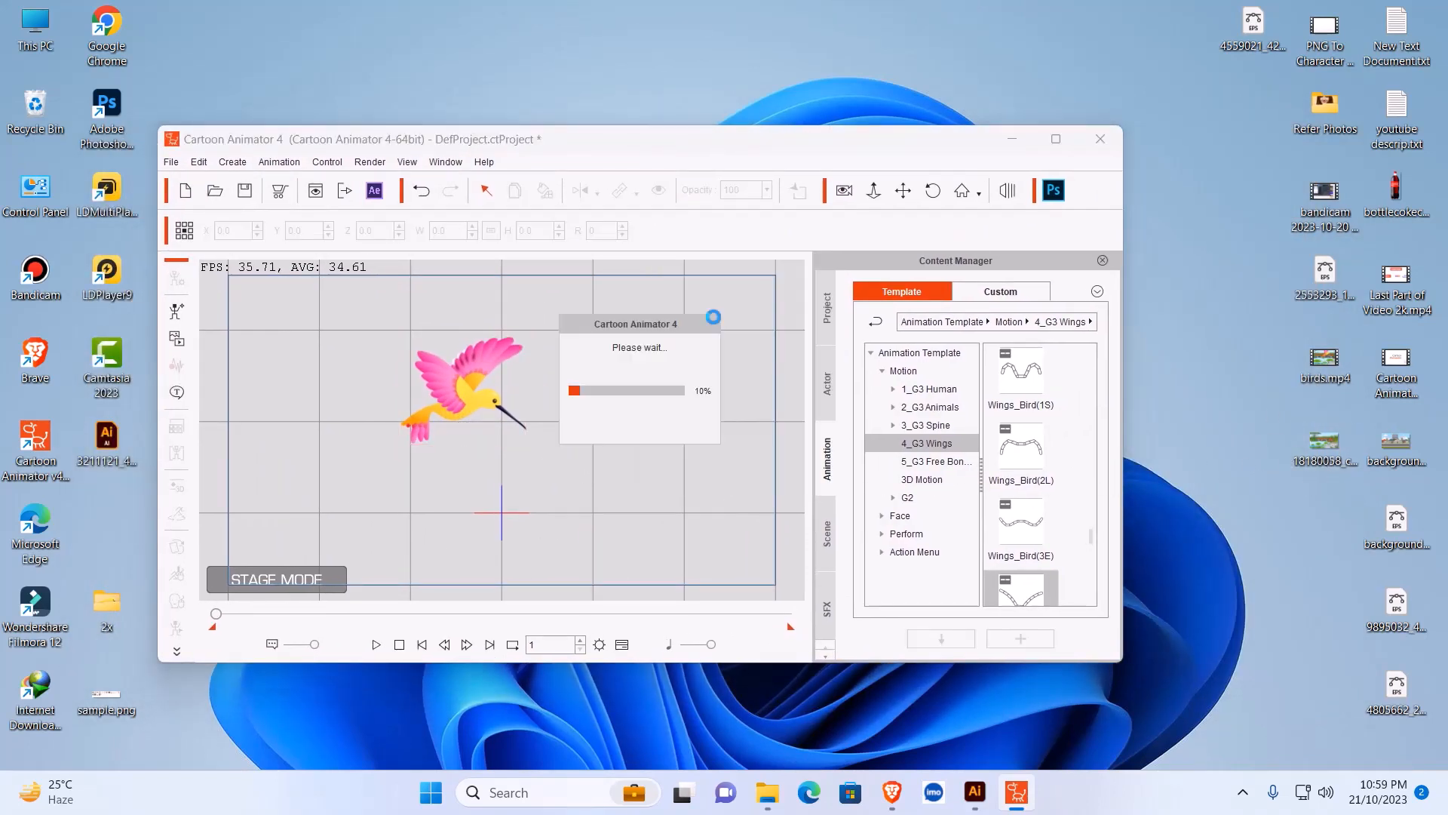
left_click(556, 462)
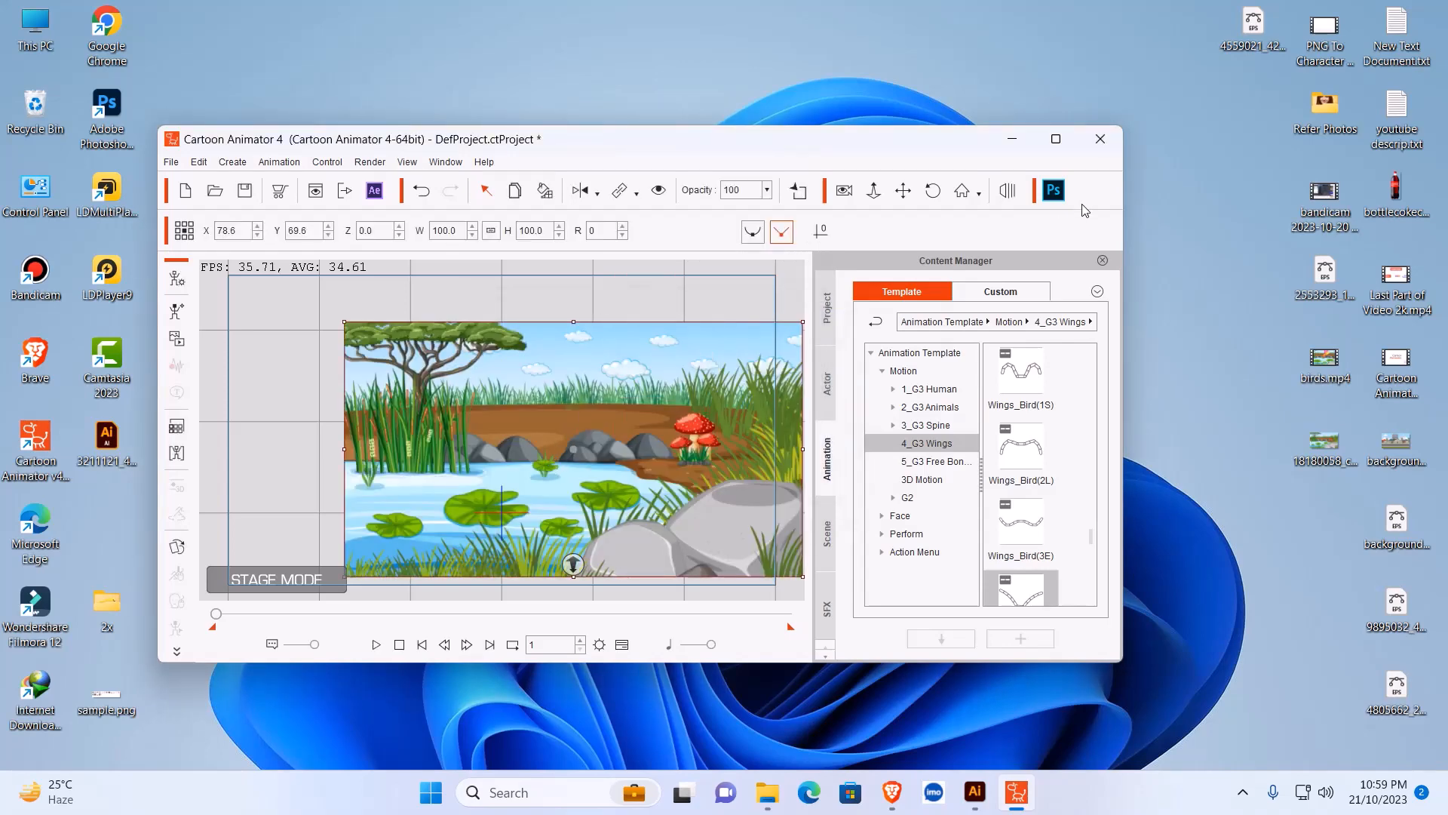
left_click(1056, 140)
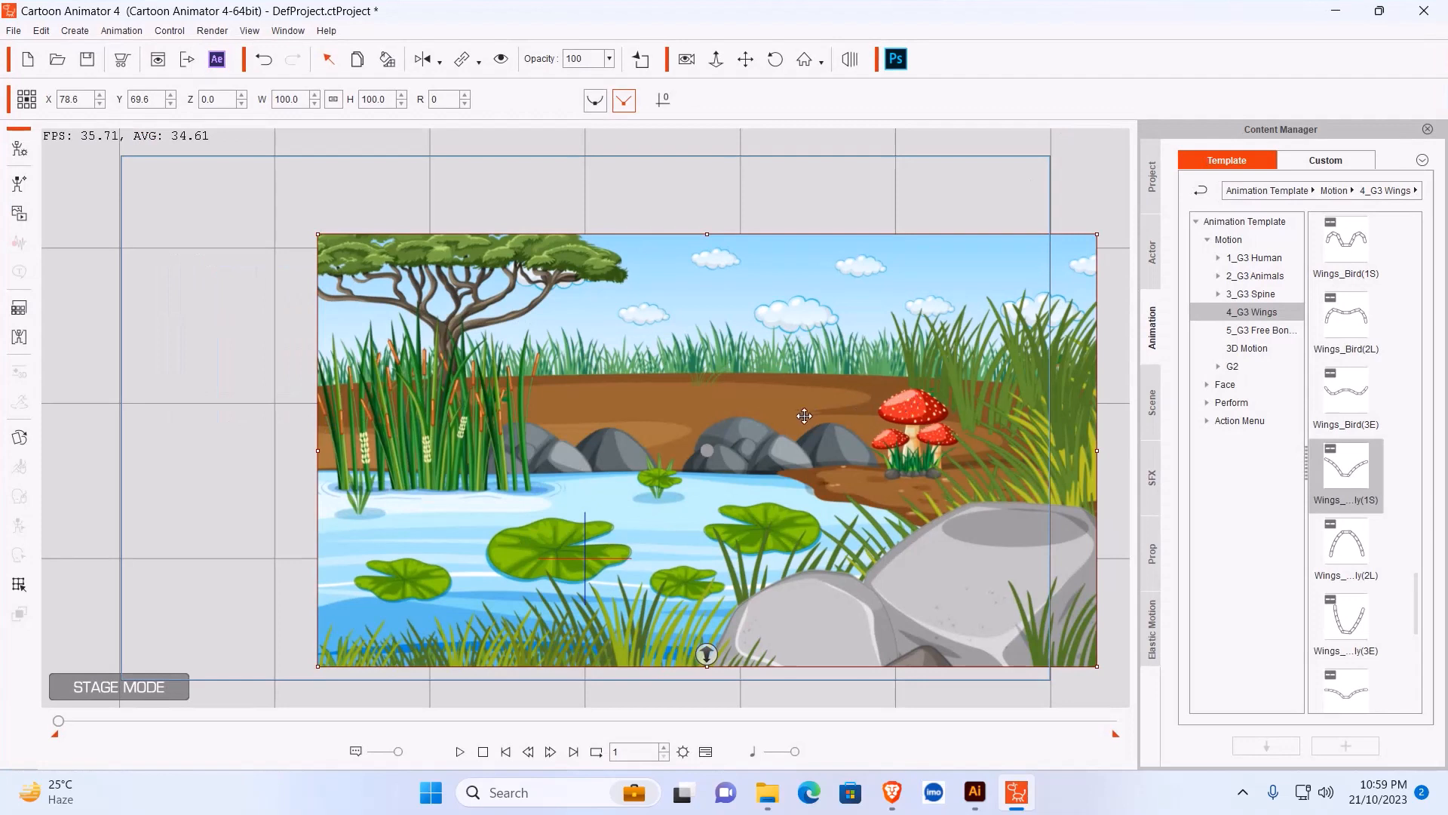
Place the landscape prop behind the hummingbird at Z -24.0 and move it to about X -53.6, Y 109.1.
left_click_drag(706, 376, 578, 335)
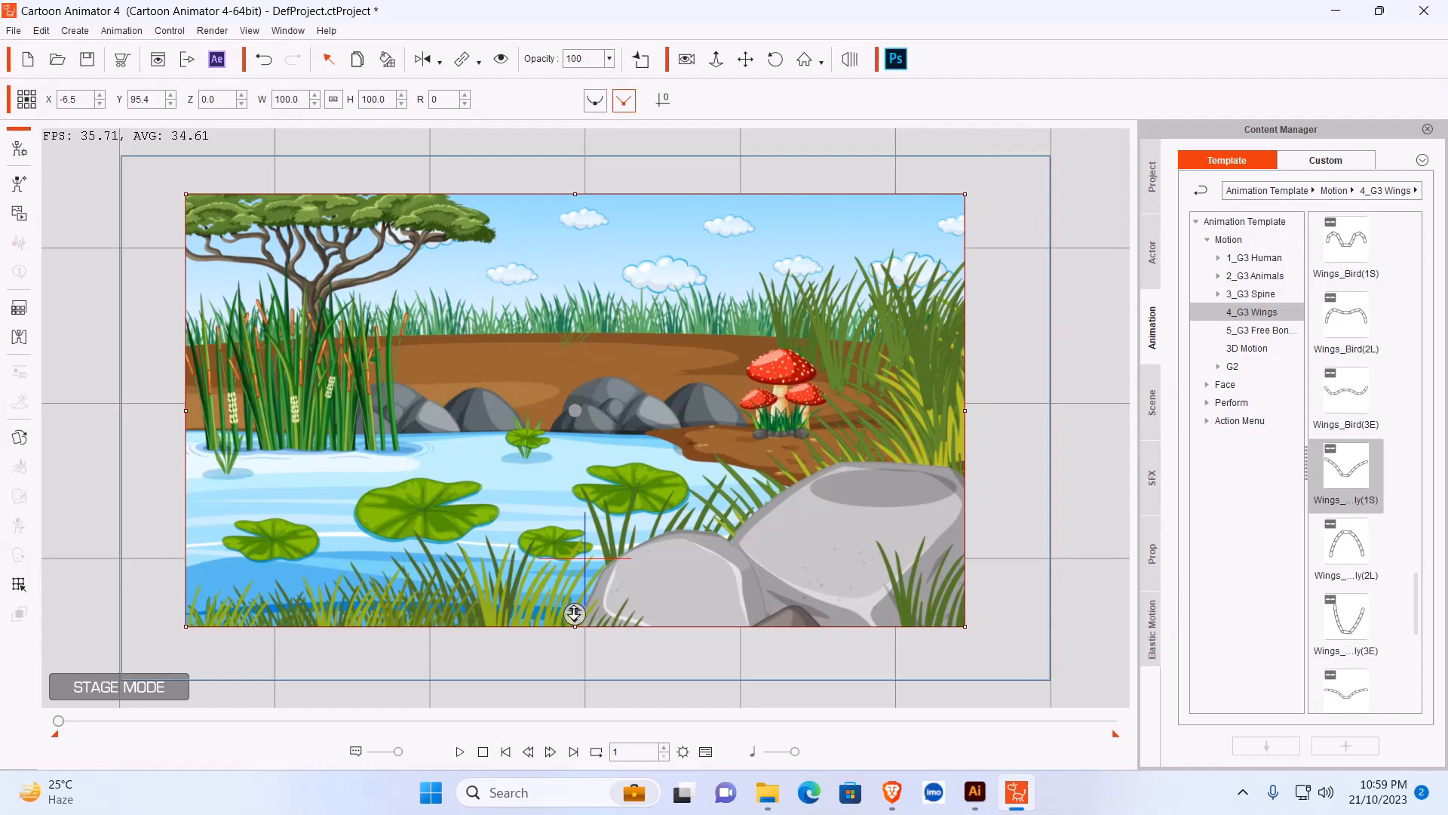
left_click_drag(574, 613, 574, 610)
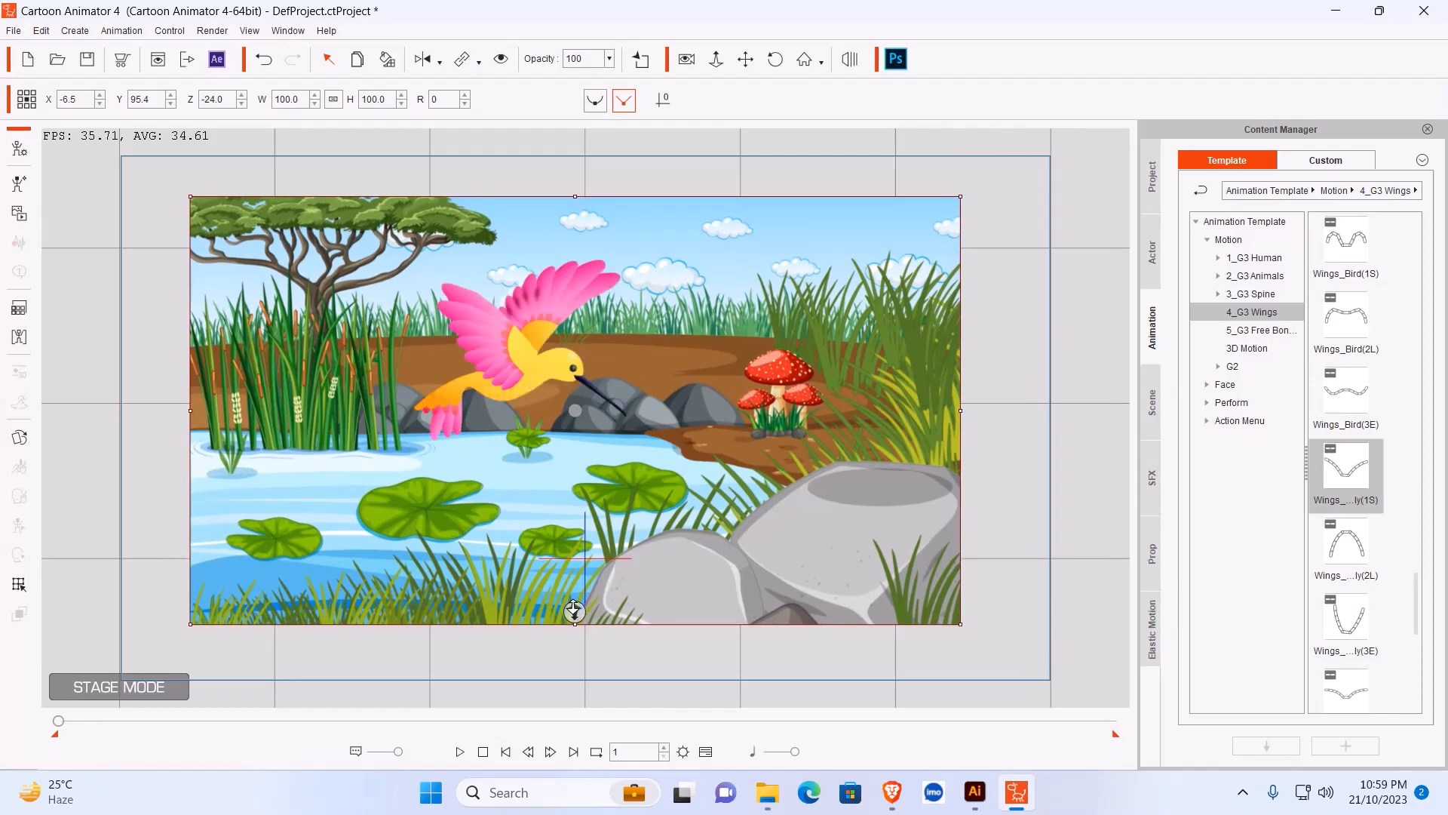
left_click(534, 336)
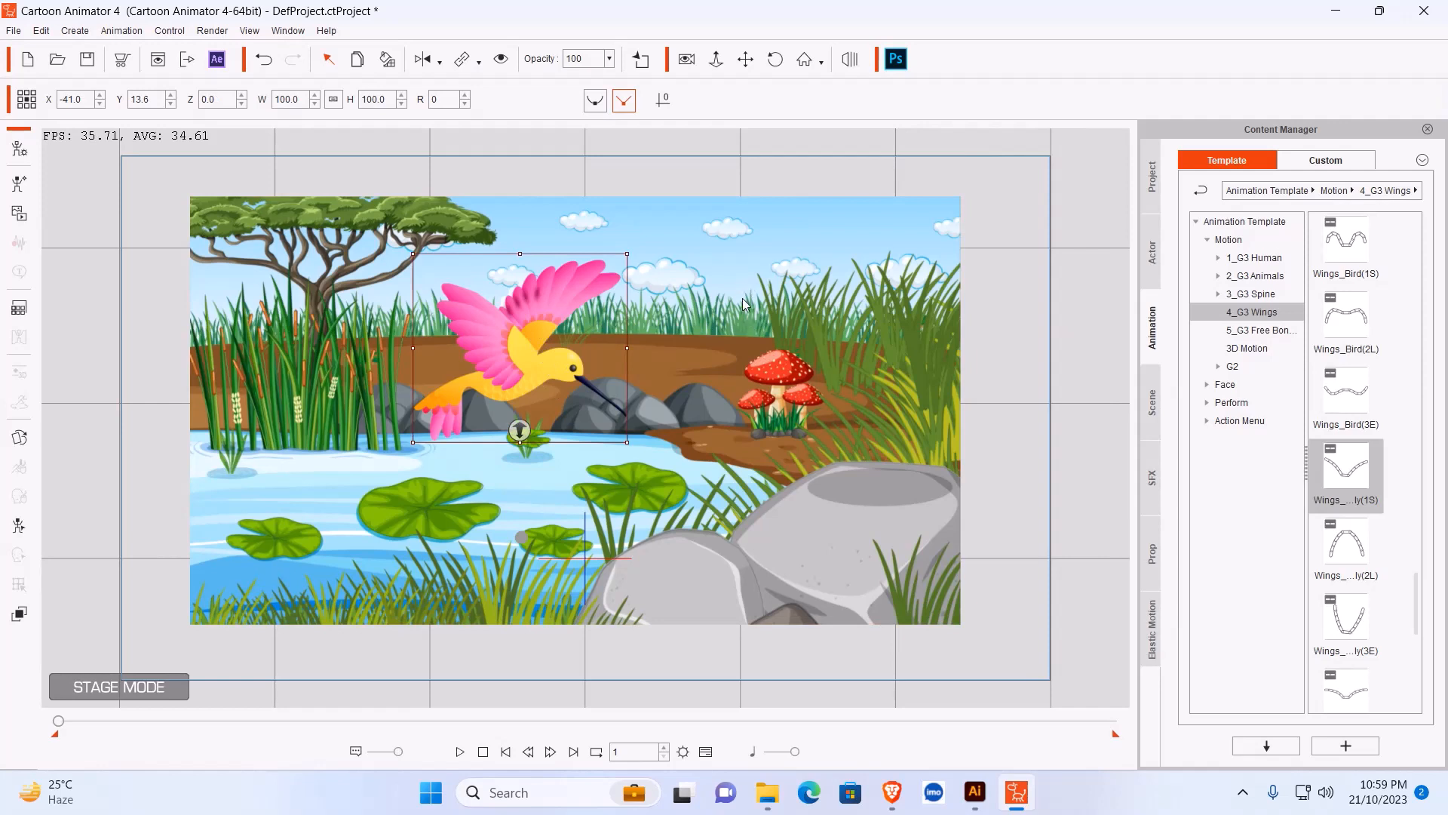
left_click_drag(768, 253, 699, 232)
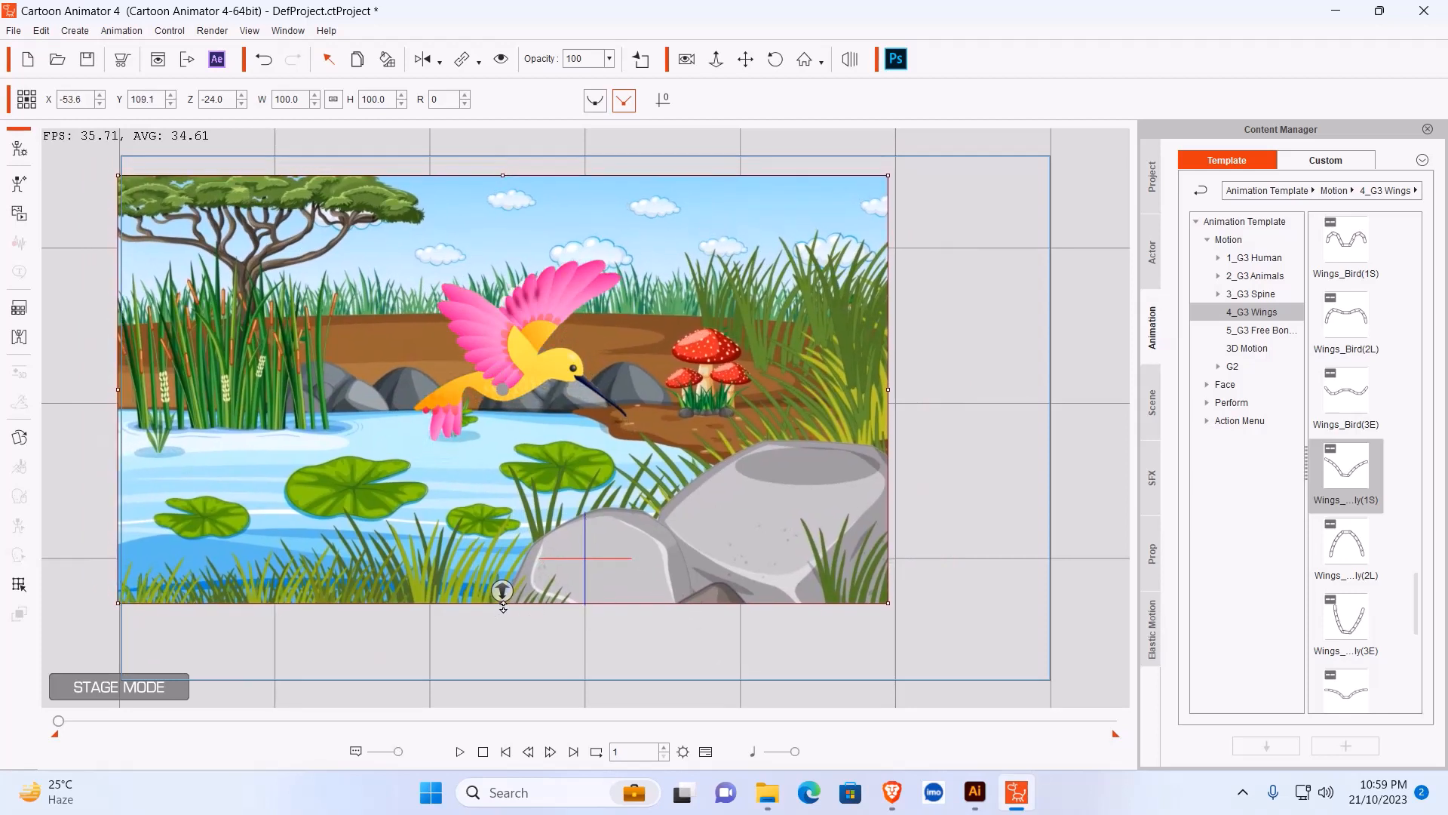